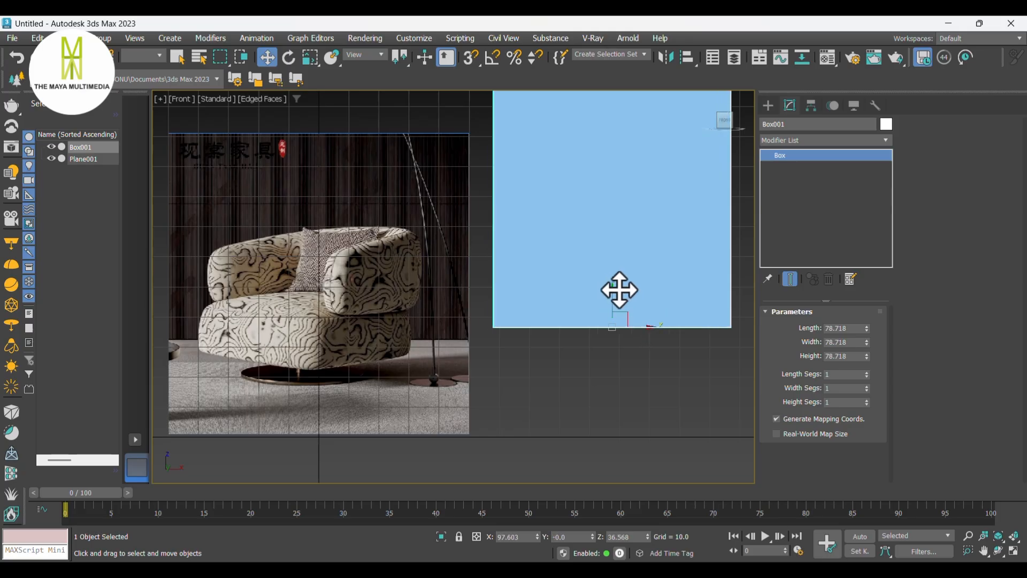
# - Convert the box to an editable poly
pyautogui.rightClick(593, 231)
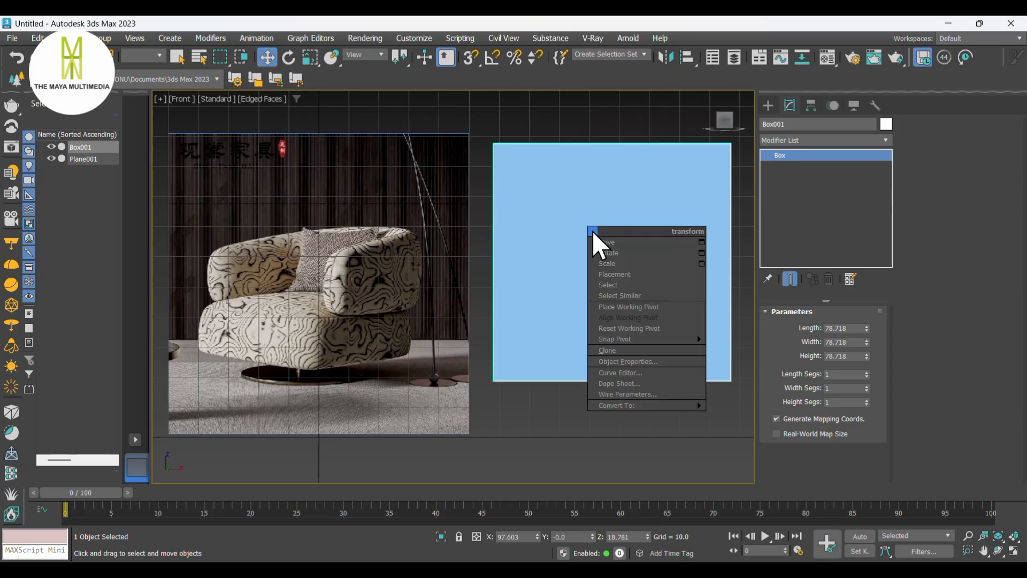
pyautogui.moveTo(669, 405)
pyautogui.click(753, 416)
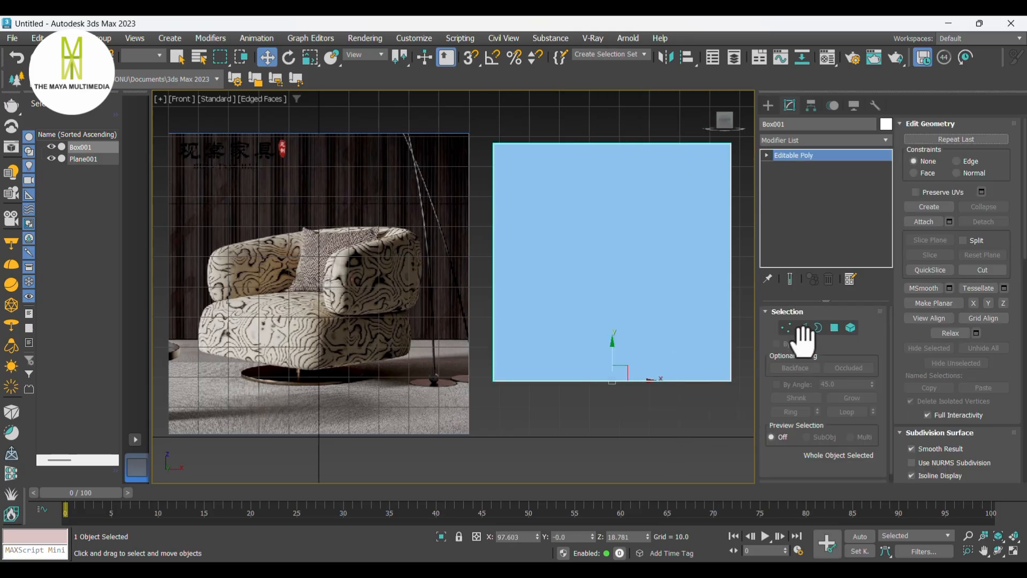
# - Select the box's top vertices in the front view and move them down to reduce its height
pyautogui.click(785, 327)
pyautogui.moveTo(620, 328); pyautogui.dragTo(582, 346, button='middle')
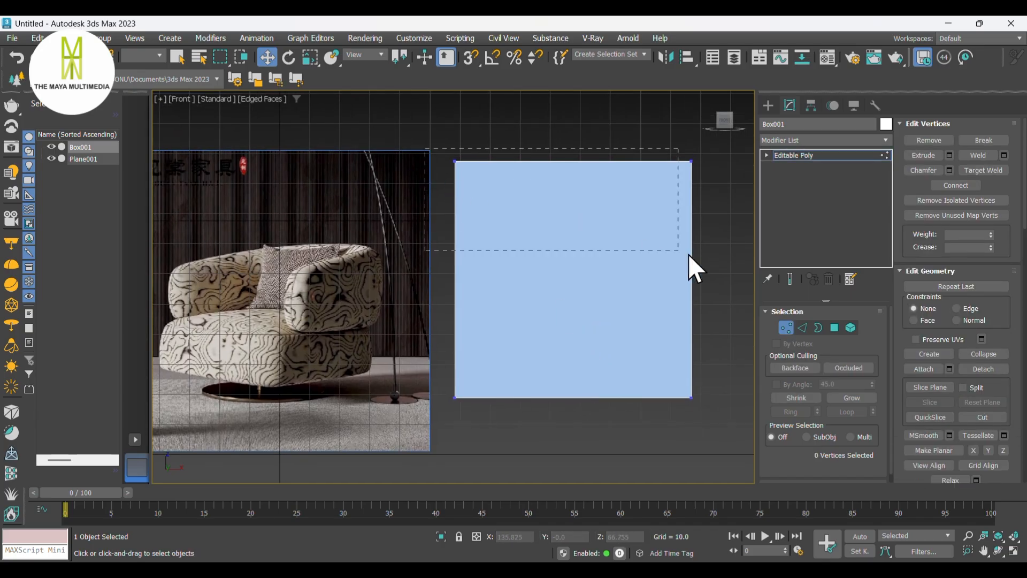
pyautogui.moveTo(643, 243); pyautogui.dragTo(698, 188)
pyautogui.moveTo(571, 133); pyautogui.dragTo(603, 310)
# - Select all of the box's edges and chamfer them with an amount of 5.902 and 4 segments
pyautogui.click(802, 328)
pyautogui.moveTo(733, 470); pyautogui.dragTo(306, 243)
pyautogui.press('p')
pyautogui.moveTo(452, 405); pyautogui.dragTo(499, 339, button='middle')
pyautogui.scroll(5, 496, 346)
pyautogui.rightClick(501, 337)
pyautogui.click(386, 418)
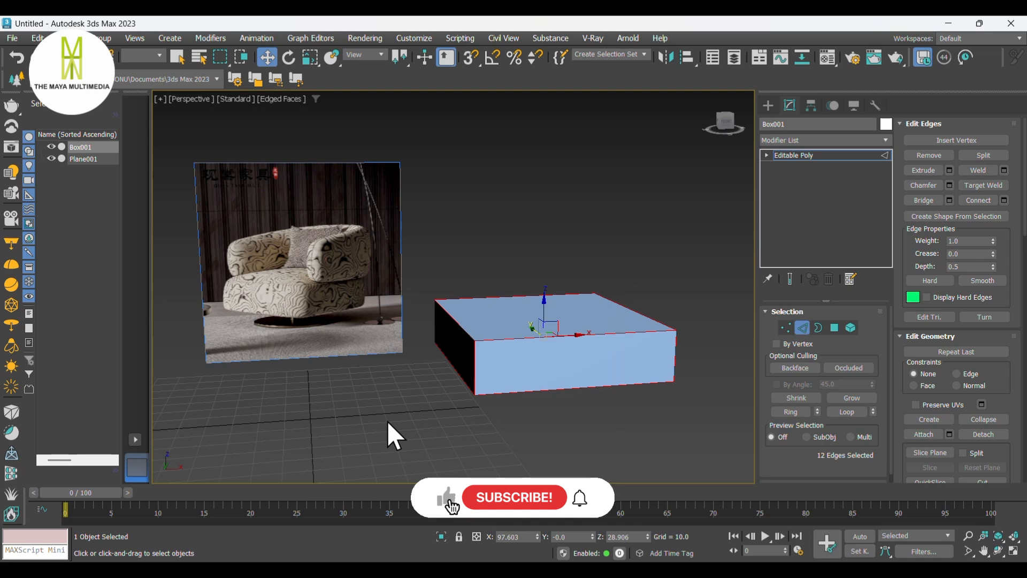
pyautogui.moveTo(220, 358); pyautogui.dragTo(232, 324)
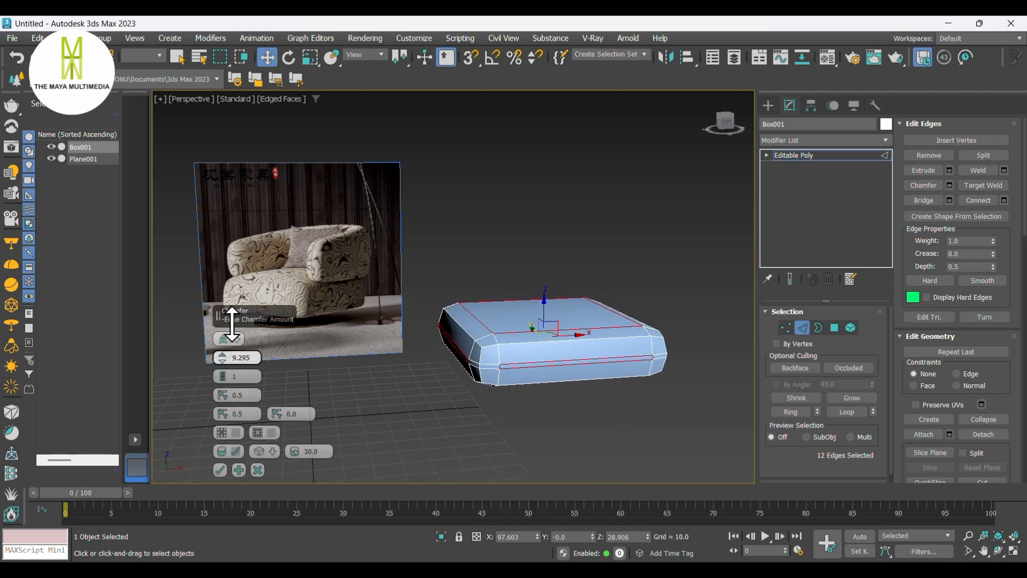
pyautogui.click(222, 373)
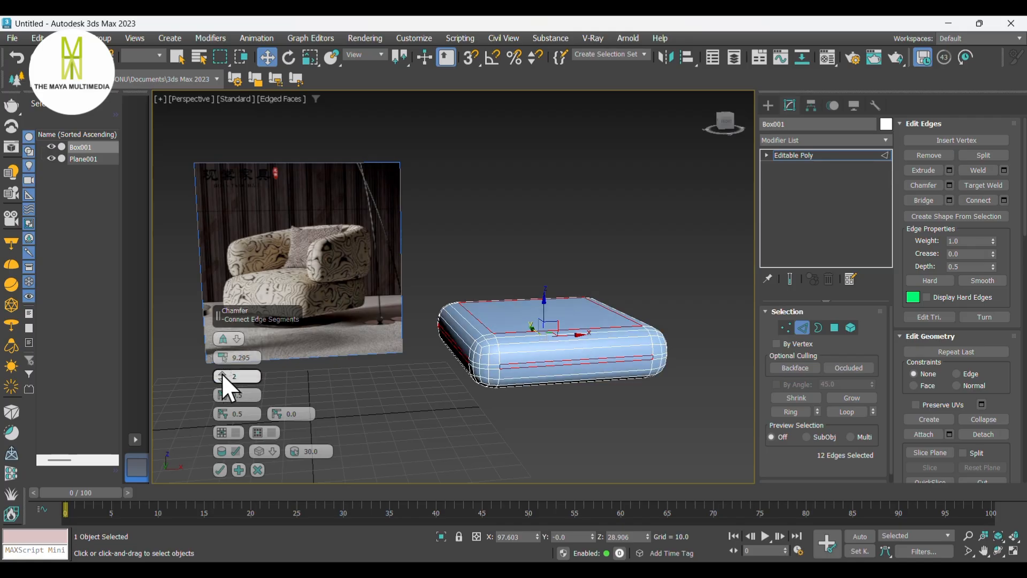
pyautogui.moveTo(520, 329); pyautogui.dragTo(543, 323, button='middle')
pyautogui.keyDown('alt'); pyautogui.moveTo(462, 366); pyautogui.dragTo(449, 360, button='middle'); pyautogui.keyUp('alt')
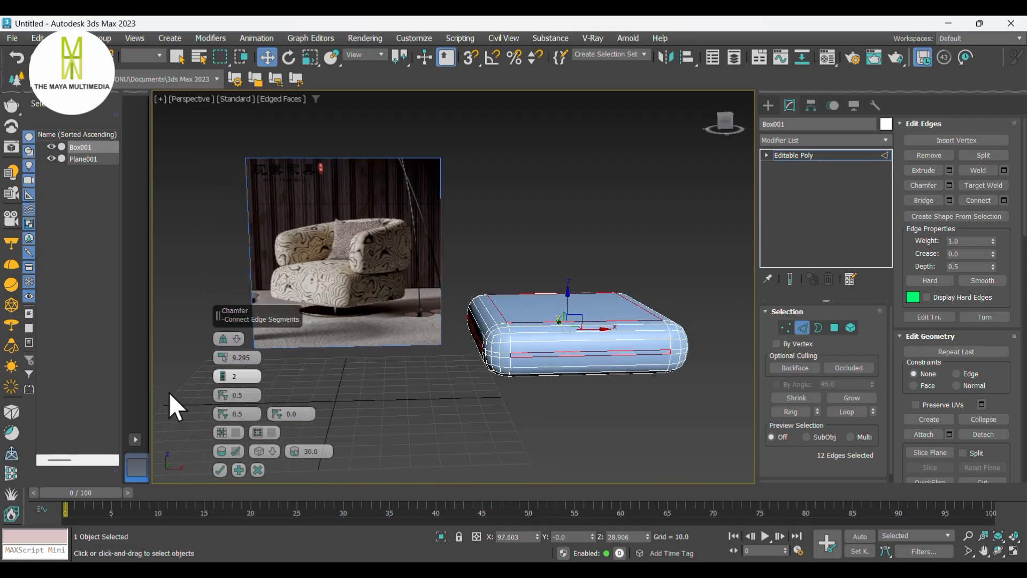
pyautogui.moveTo(221, 362); pyautogui.dragTo(223, 370)
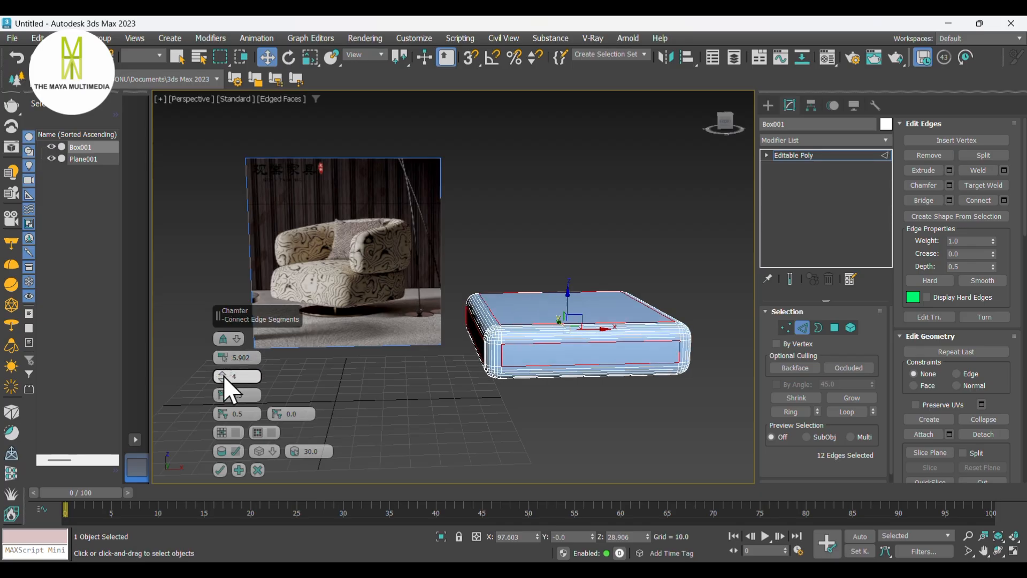
pyautogui.click(220, 470)
# - Select an edge ring around the box and connect it to add edge loops along its length
pyautogui.click(452, 421)
pyautogui.moveTo(612, 378); pyautogui.dragTo(569, 358, button='middle')
pyautogui.click(568, 352)
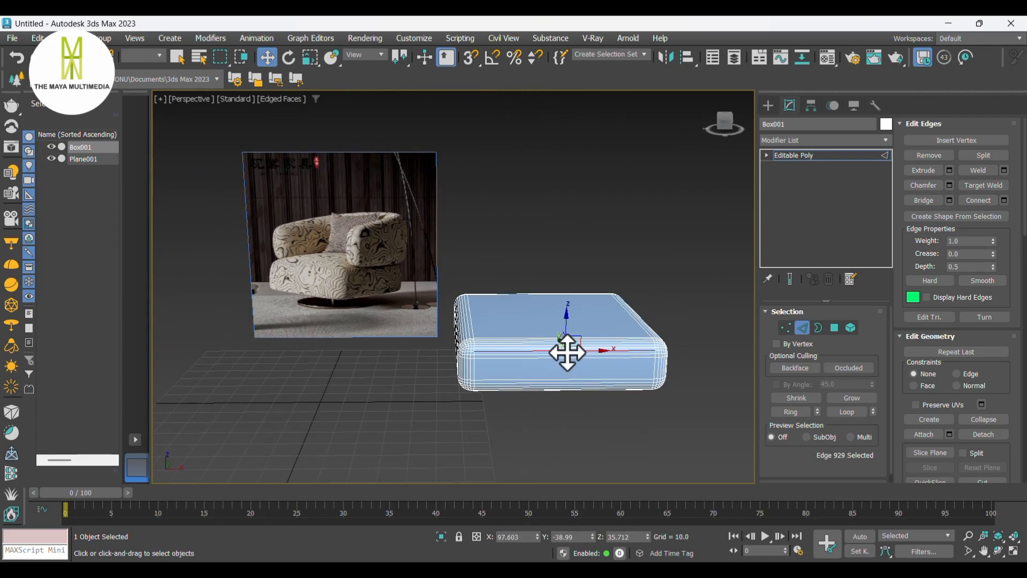
pyautogui.hotkey('alt', 'r')
pyautogui.rightClick(567, 352)
pyautogui.click(450, 418)
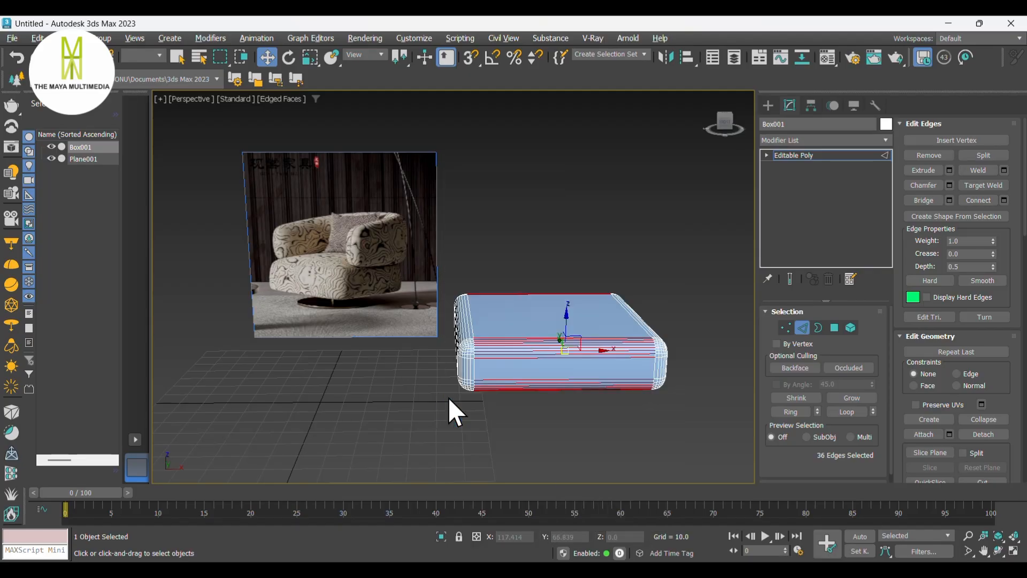
pyautogui.click(226, 336)
pyautogui.click(226, 336)
pyautogui.click(220, 395)
# - Select the crossing edge ring and connect it to add edge loops in the other direction
pyautogui.click(467, 319)
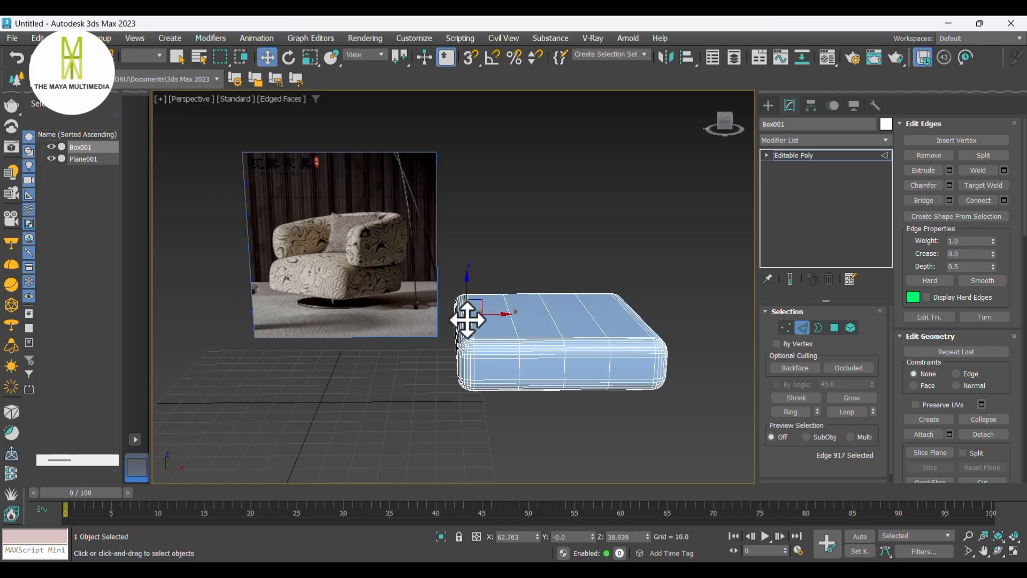
pyautogui.hotkey('alt', 'r')
pyautogui.rightClick(464, 316)
pyautogui.click(354, 364)
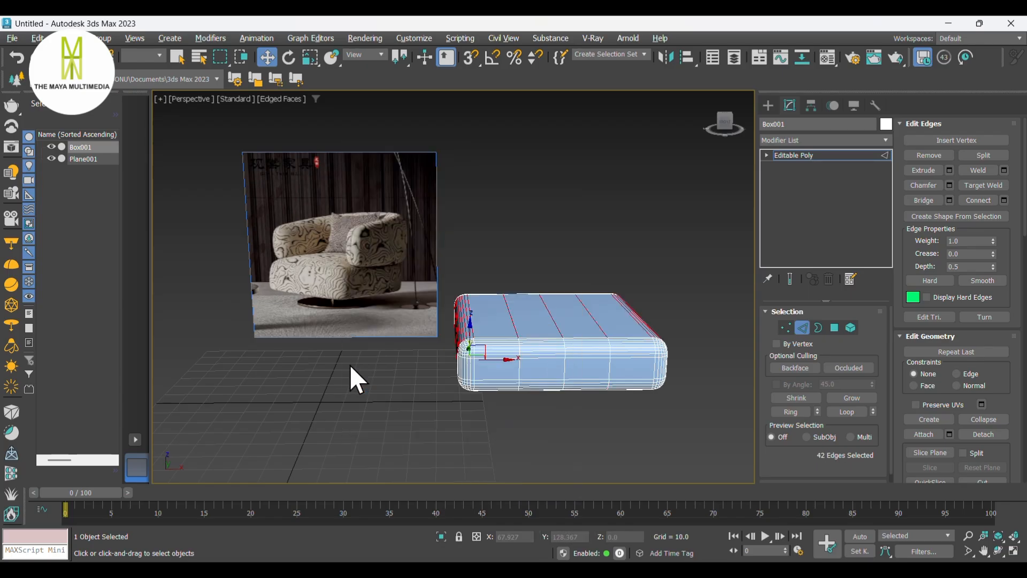
pyautogui.click(227, 395)
pyautogui.click(518, 428)
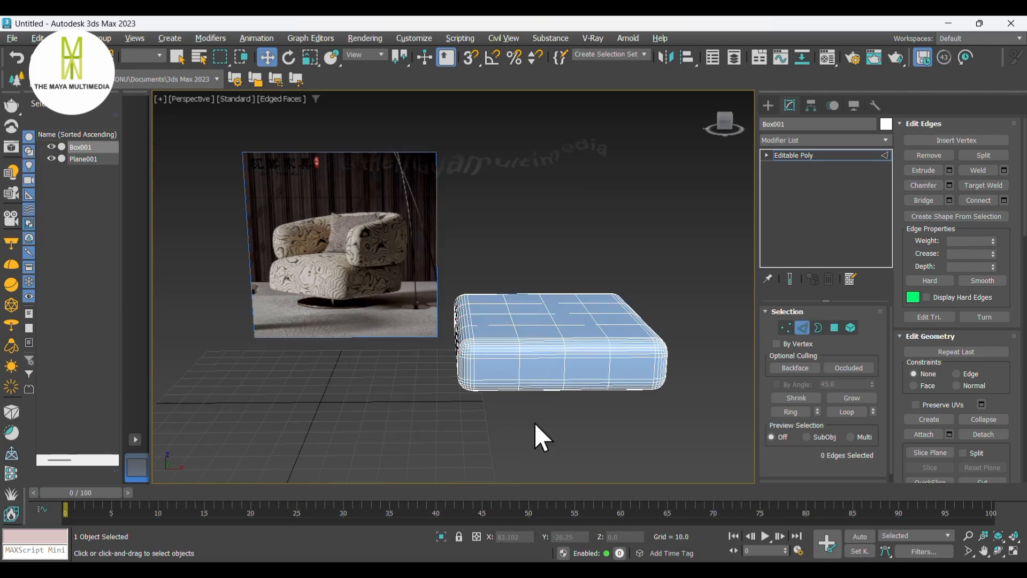
pyautogui.click(783, 136)
pyautogui.write('tu')
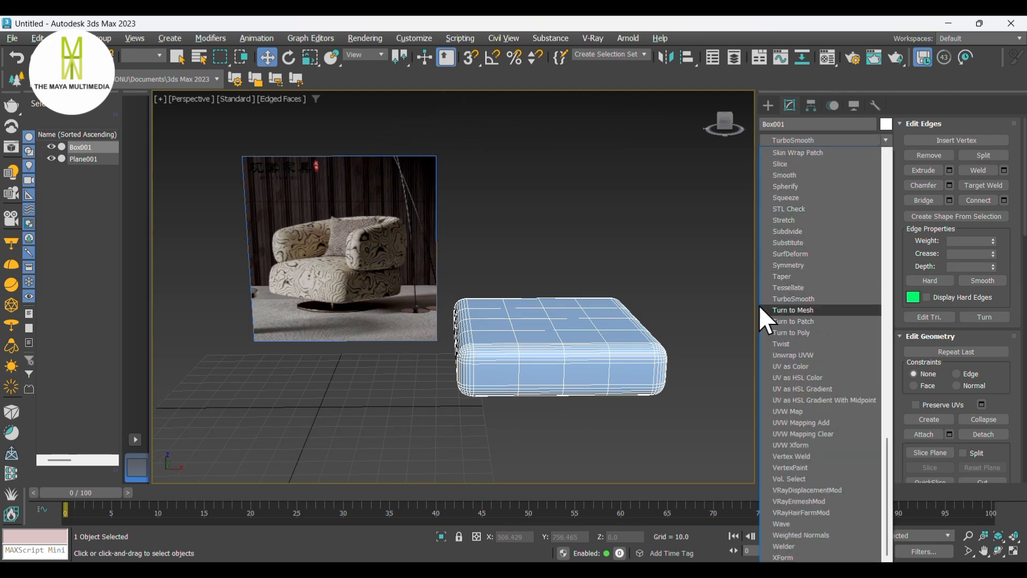
pyautogui.click(808, 301)
# - Select two edge loops around the cushion's side and connect them with 2 segments
pyautogui.scroll(8, 493, 360)
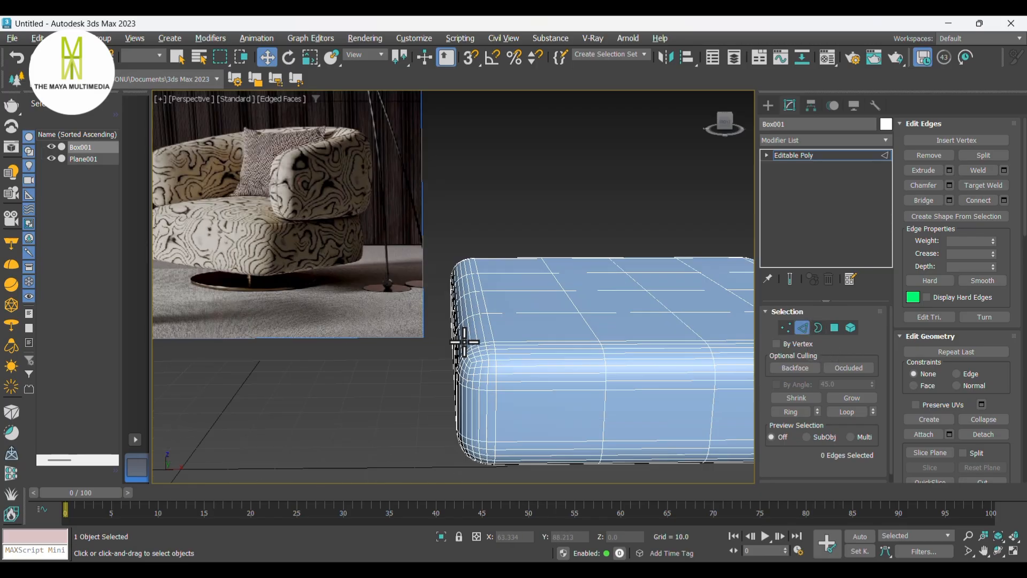
pyautogui.click(484, 375)
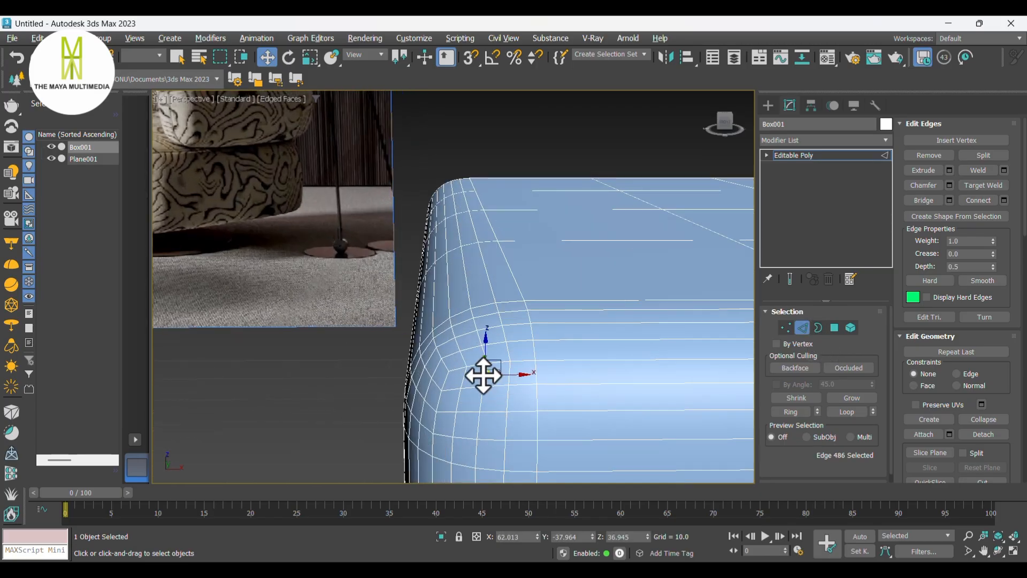
pyautogui.doubleClick(484, 375)
pyautogui.scroll(-3, 477, 357)
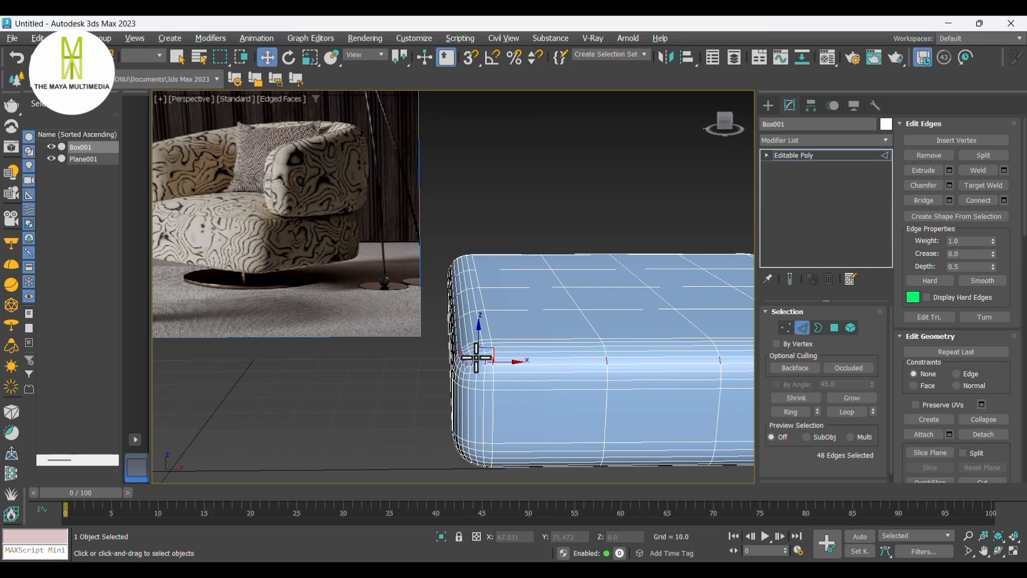
pyautogui.keyDown('alt'); pyautogui.moveTo(491, 397); pyautogui.dragTo(509, 378, button='middle'); pyautogui.keyUp('alt')
pyautogui.scroll(5, 509, 365)
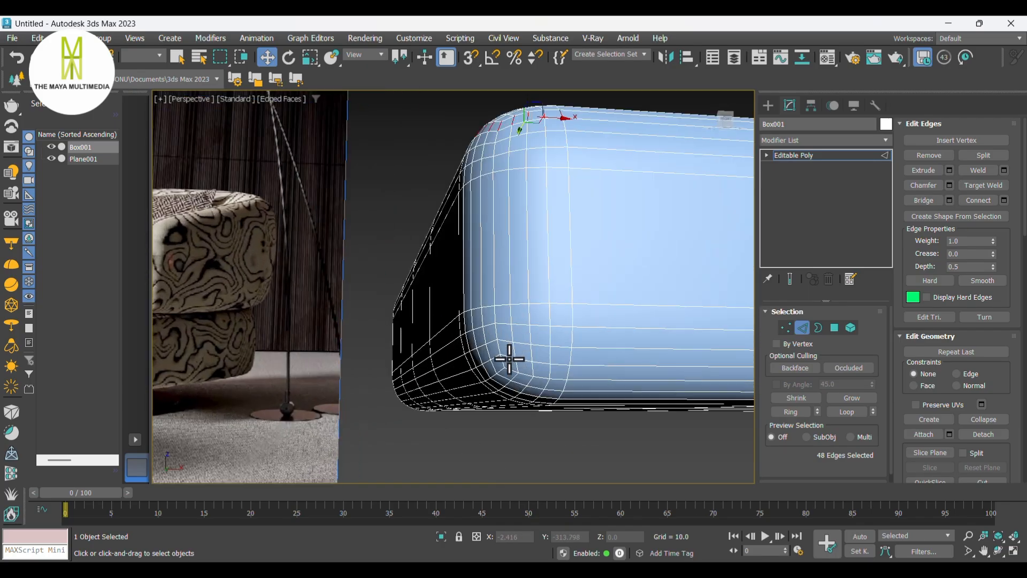
pyautogui.keyDown('ctrl'); pyautogui.click(547, 374); pyautogui.keyUp('ctrl')
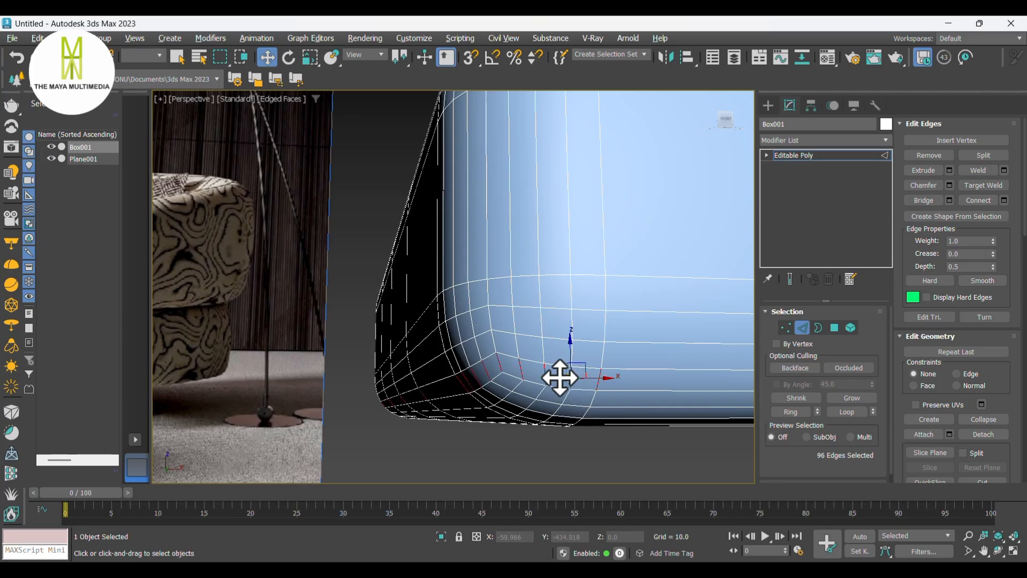
pyautogui.rightClick(559, 378)
pyautogui.click(445, 421)
pyautogui.hotkey('ctrl', 'shift', 'e')
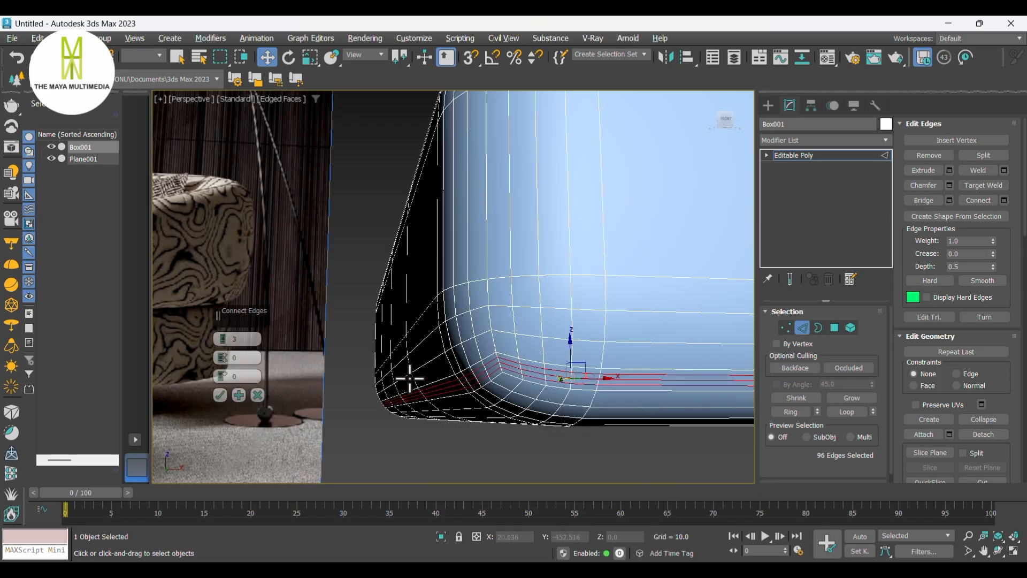
pyautogui.click(223, 343)
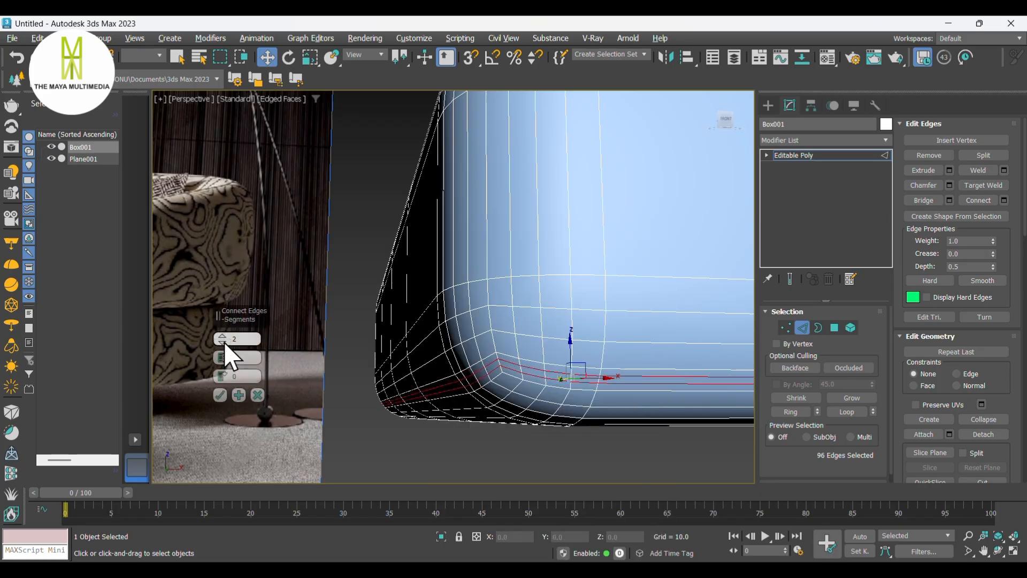
pyautogui.click(220, 395)
# - Select the polygon loops forming the seam band around the cushion's sides
pyautogui.click(436, 452)
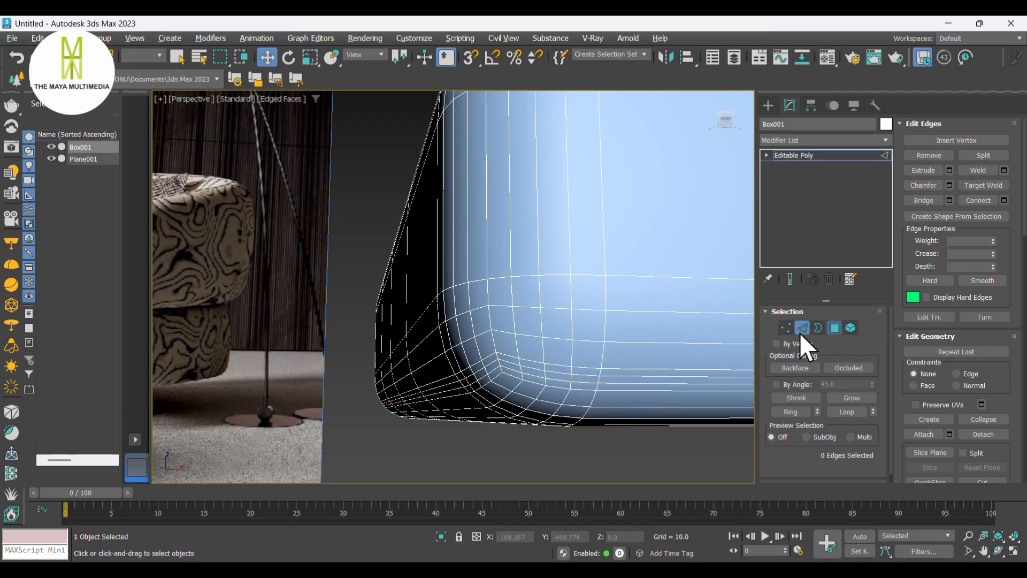
pyautogui.press('4')
pyautogui.click(532, 367)
pyautogui.scroll(2, 531, 368)
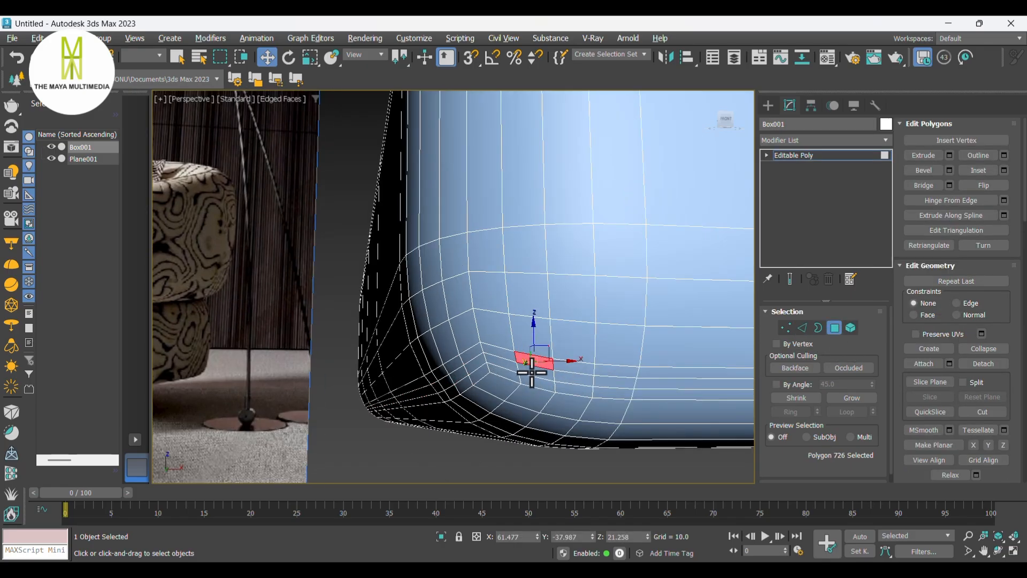
pyautogui.click(500, 365)
pyautogui.click(563, 371)
pyautogui.click(538, 372)
pyautogui.keyDown('shift'); pyautogui.click(502, 363); pyautogui.keyUp('shift')
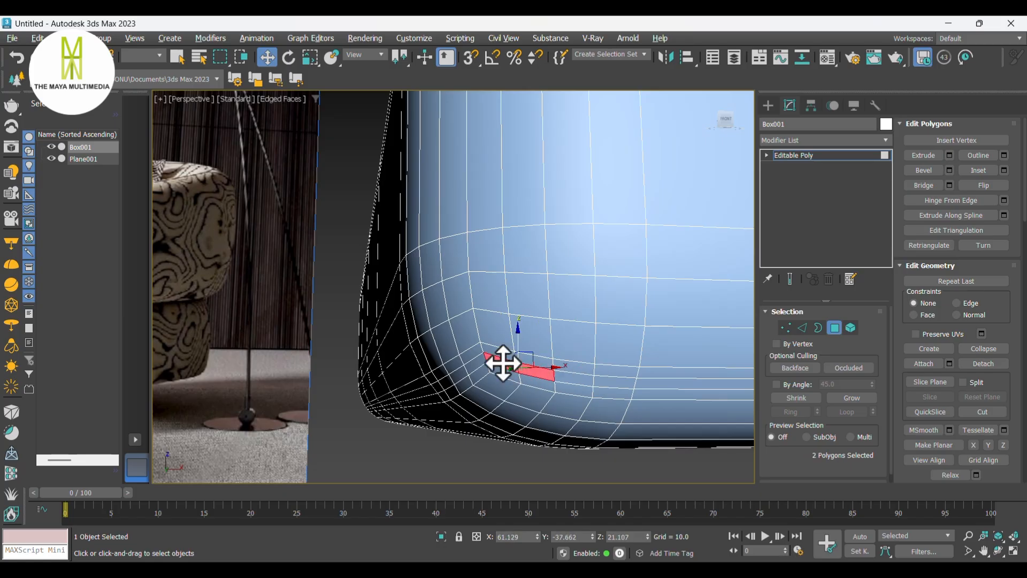
pyautogui.scroll(-3, 502, 363)
pyautogui.keyDown('alt'); pyautogui.moveTo(502, 363); pyautogui.dragTo(521, 328, button='middle'); pyautogui.keyUp('alt')
pyautogui.scroll(3, 481, 405)
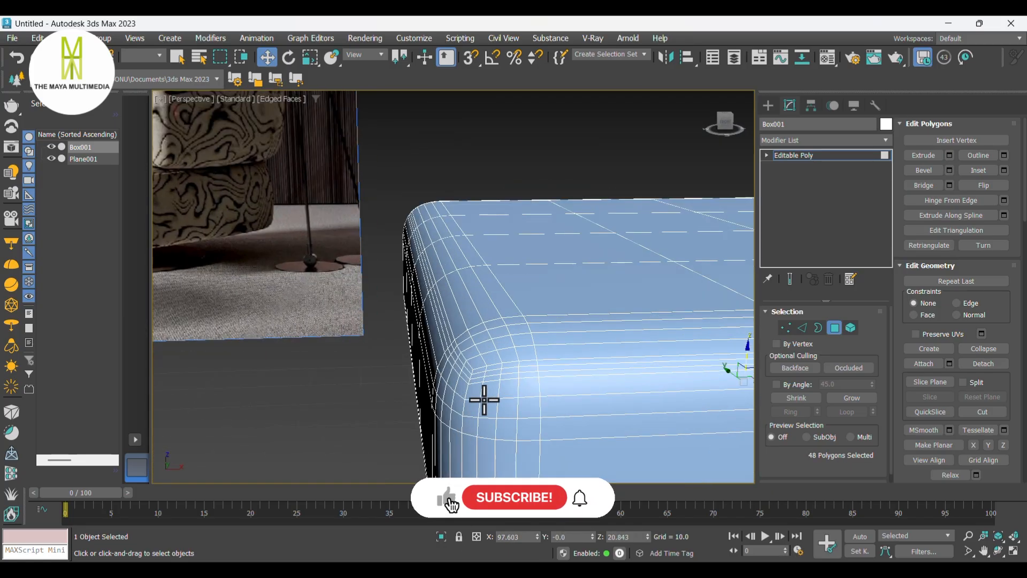
pyautogui.keyDown('alt'); pyautogui.moveTo(482, 404); pyautogui.dragTo(489, 371, button='middle'); pyautogui.keyUp('alt')
pyautogui.keyDown('ctrl'); pyautogui.click(499, 352); pyautogui.keyUp('ctrl')
pyautogui.keyDown('shift'); pyautogui.click(470, 351); pyautogui.keyUp('shift')
# - Extrude the selected seam polygons with a height of -0.1
pyautogui.rightClick(488, 349)
pyautogui.click(420, 390)
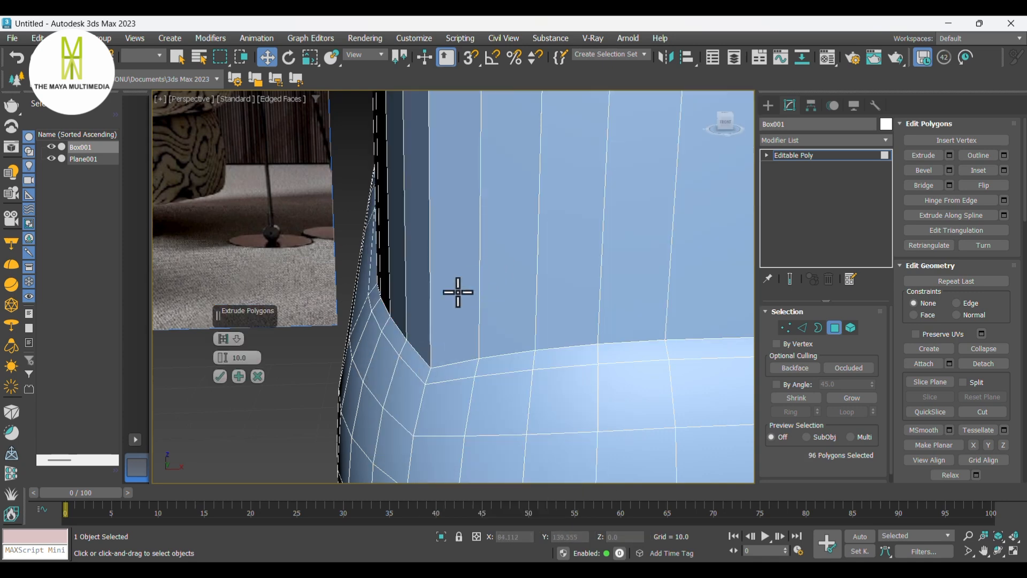
pyautogui.click(238, 339)
pyautogui.click(270, 366)
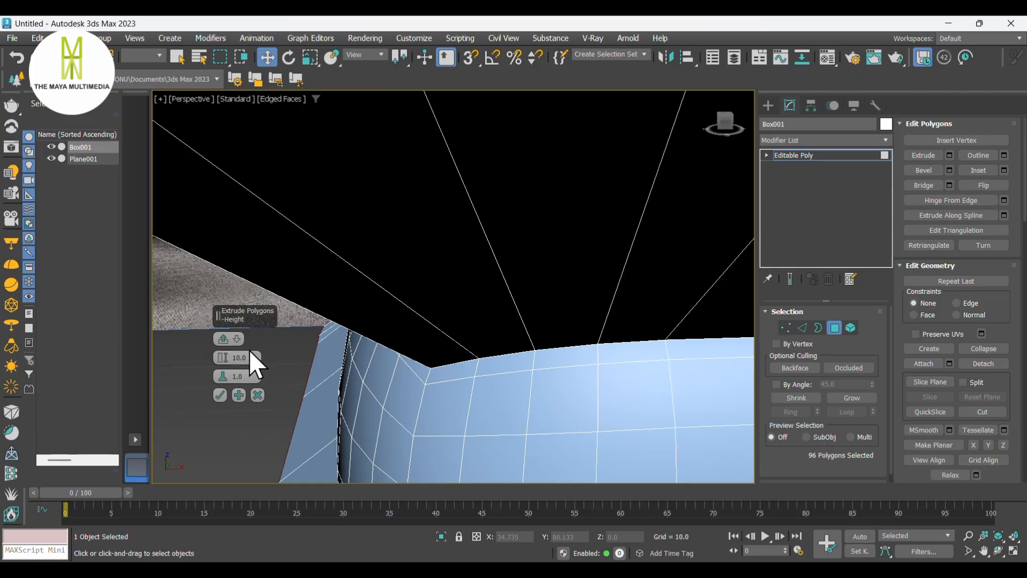
pyautogui.click(221, 355)
pyautogui.write('-0.1')
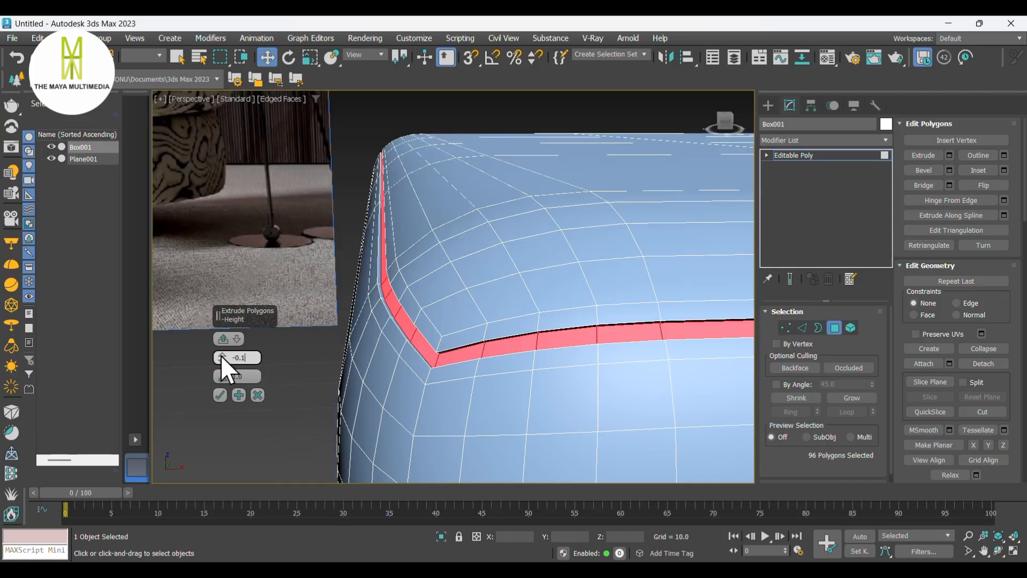
pyautogui.click(220, 396)
pyautogui.click(302, 399)
pyautogui.scroll(-10, 366, 349)
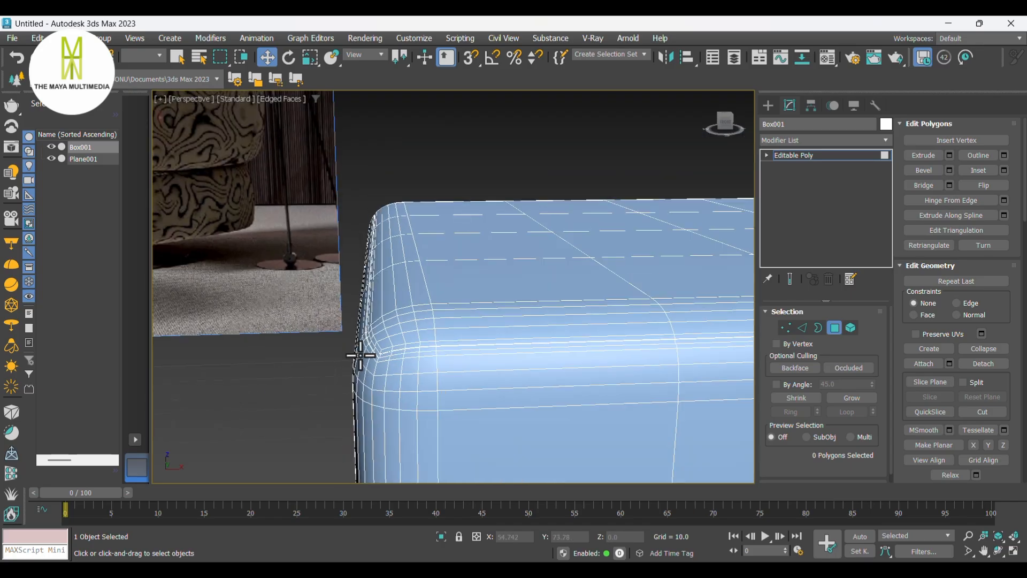
# - Add a TurboSmooth modifier to the cushion
pyautogui.click(810, 140)
pyautogui.press('t')
pyautogui.click(808, 298)
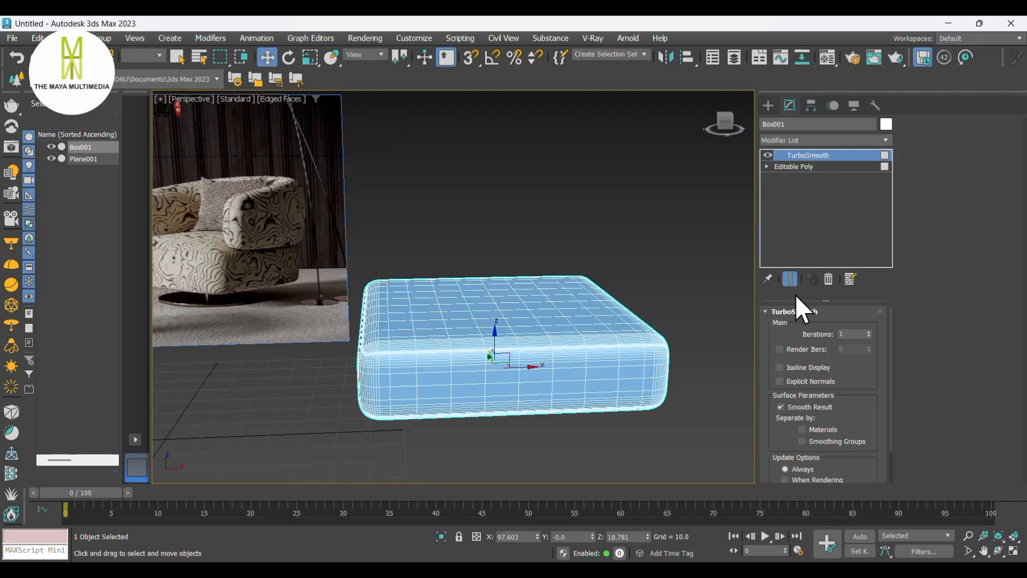
# - Convert the smoothed cushion back to an editable poly
pyautogui.moveTo(619, 317); pyautogui.dragTo(660, 299, button='middle')
pyautogui.click(660, 298)
pyautogui.keyDown('alt'); pyautogui.moveTo(580, 295); pyautogui.dragTo(568, 276, button='middle'); pyautogui.keyUp('alt')
pyautogui.click(535, 304)
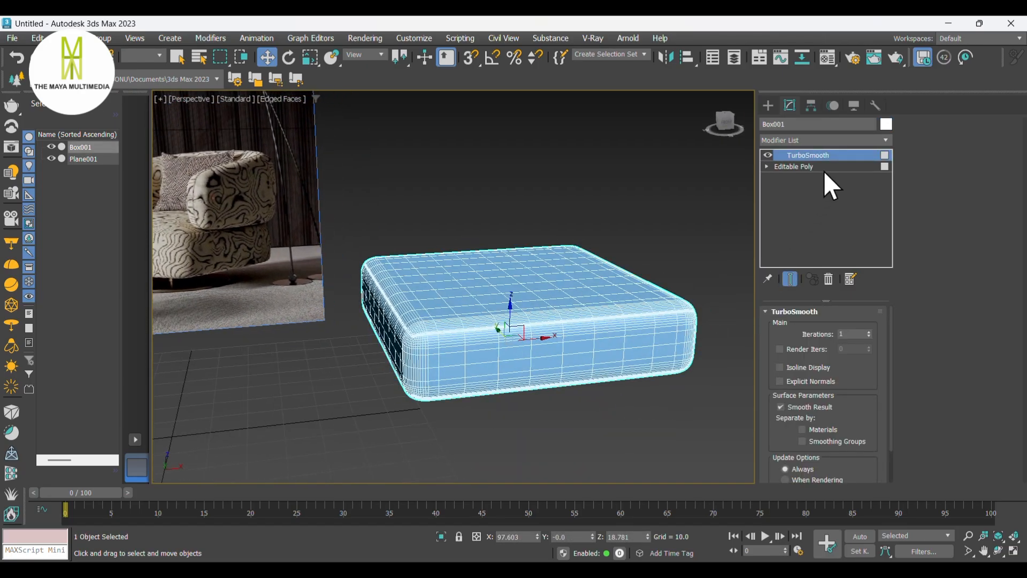
pyautogui.rightClick(490, 303)
pyautogui.click(618, 473)
# - Add an FFD 4x4x4 modifier to the cushion and open its control points level
pyautogui.click(793, 140)
pyautogui.scroll(-10, 787, 166)
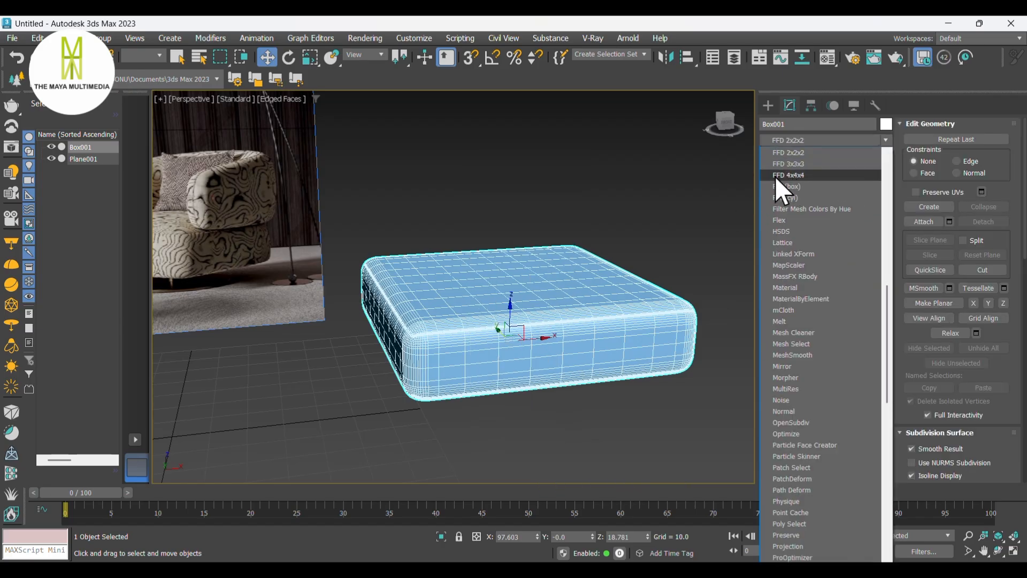
pyautogui.click(780, 177)
pyautogui.press('1')
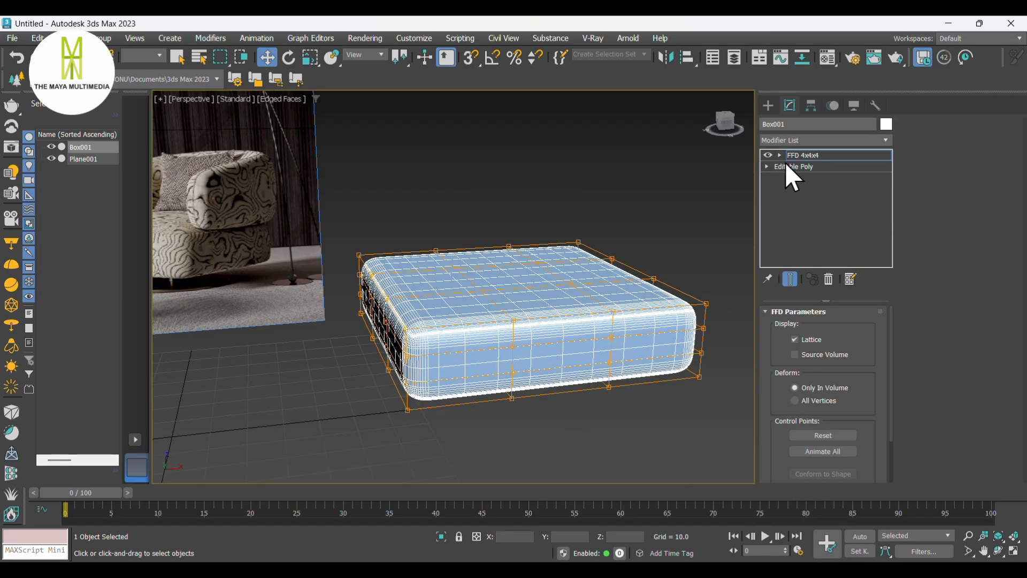
pyautogui.click(780, 156)
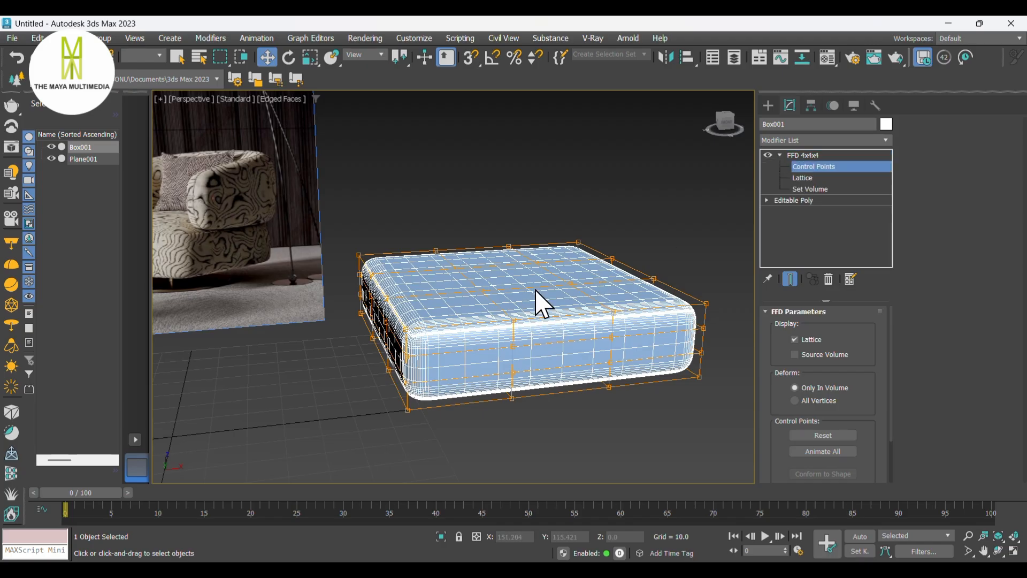
# - Select the top middle control points and lift them to puff up the cushion's top
pyautogui.keyDown('alt'); pyautogui.moveTo(567, 305); pyautogui.dragTo(575, 325, button='middle'); pyautogui.keyUp('alt')
pyautogui.click(564, 299)
pyautogui.keyDown('ctrl'); pyautogui.click(469, 300); pyautogui.keyUp('ctrl')
pyautogui.keyDown('ctrl'); pyautogui.click(465, 261); pyautogui.keyUp('ctrl')
pyautogui.keyDown('ctrl'); pyautogui.click(549, 259); pyautogui.keyUp('ctrl')
pyautogui.moveTo(513, 252); pyautogui.dragTo(519, 220)
pyautogui.keyDown('alt'); pyautogui.moveTo(519, 220); pyautogui.dragTo(541, 321, button='middle'); pyautogui.keyUp('alt')
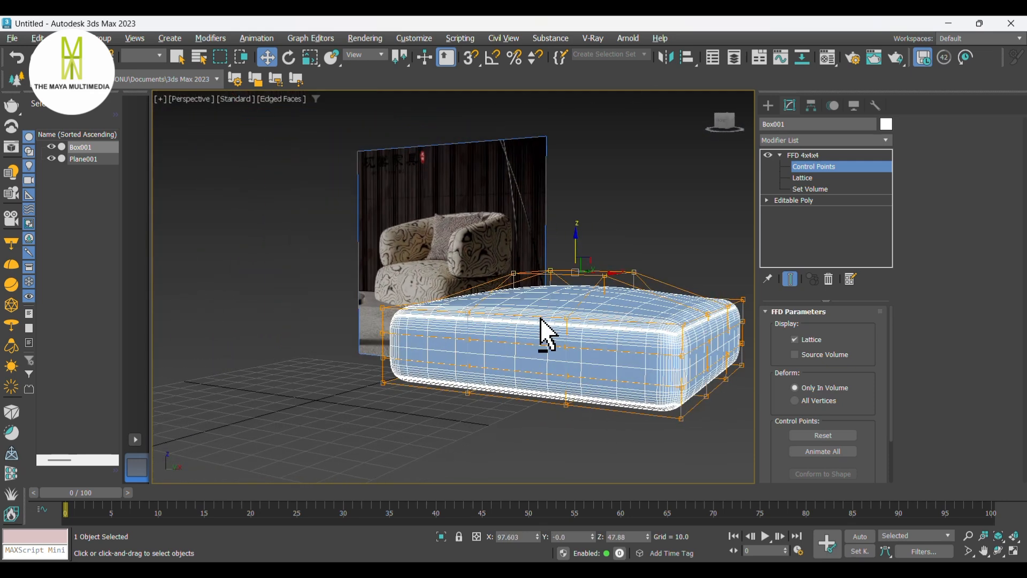
# - Nudge the top lattice control points slightly higher to finish puffing the cushion, then leave the modifier panel
pyautogui.moveTo(578, 242); pyautogui.dragTo(579, 237)
pyautogui.keyDown('alt'); pyautogui.moveTo(643, 276); pyautogui.dragTo(644, 277, button='middle'); pyautogui.keyUp('alt')
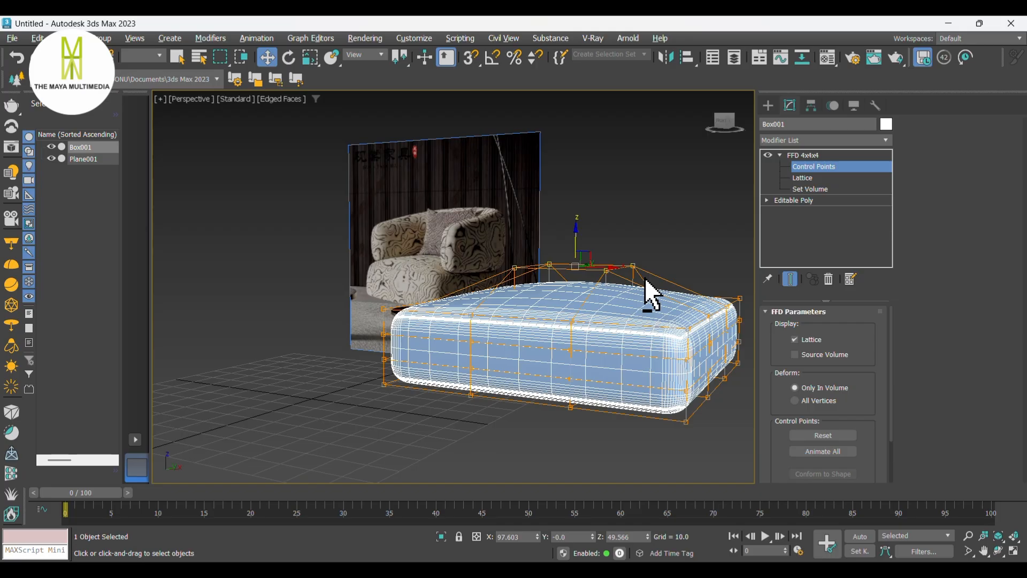
pyautogui.click(767, 105)
pyautogui.press('F4')
pyautogui.click(639, 191)
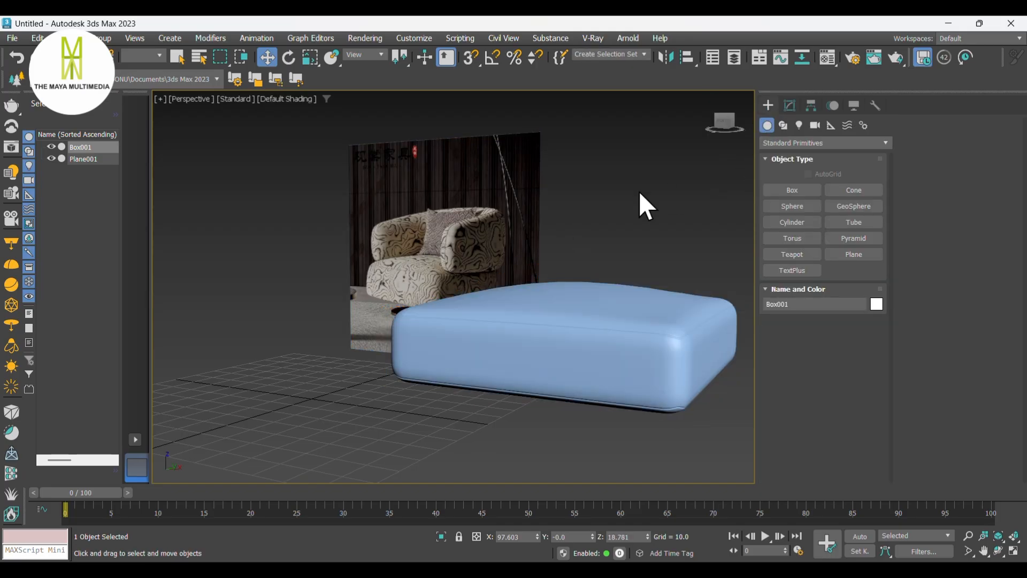
# - Convert the FFD-deformed cushion back to an editable poly
pyautogui.scroll(-2, 534, 339)
pyautogui.keyDown('alt'); pyautogui.moveTo(547, 362); pyautogui.dragTo(611, 373, button='middle'); pyautogui.keyUp('alt')
pyautogui.click(591, 325)
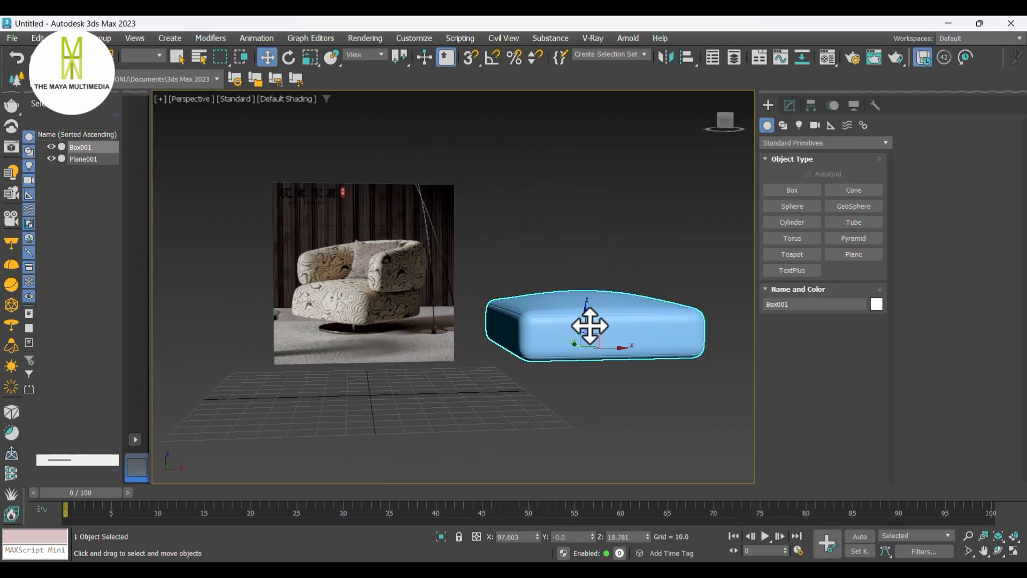
pyautogui.press('f')
pyautogui.scroll(6, 601, 355)
pyautogui.moveTo(557, 338); pyautogui.dragTo(477, 346, button='middle')
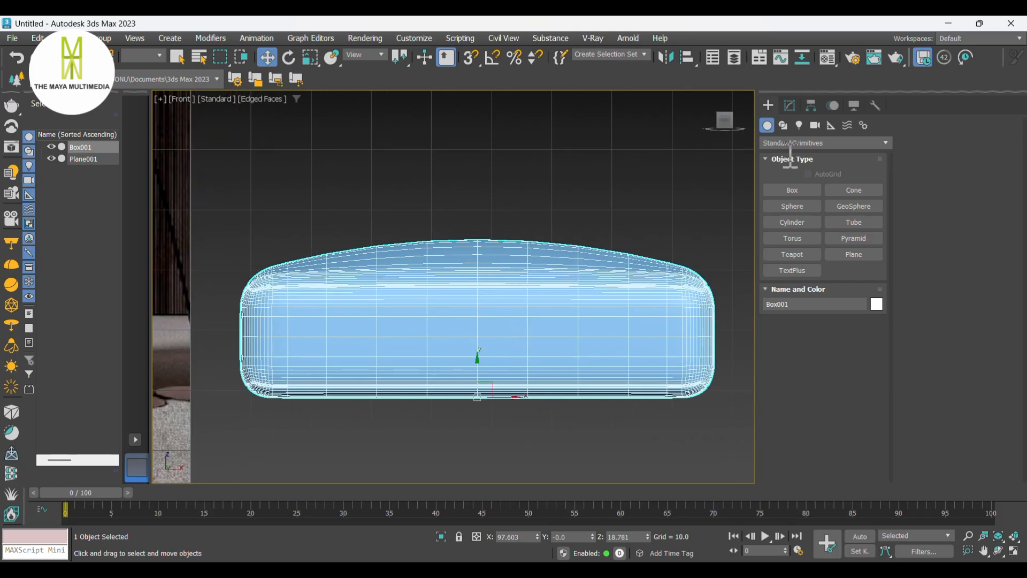
pyautogui.click(790, 105)
pyautogui.rightClick(521, 275)
pyautogui.moveTo(589, 450)
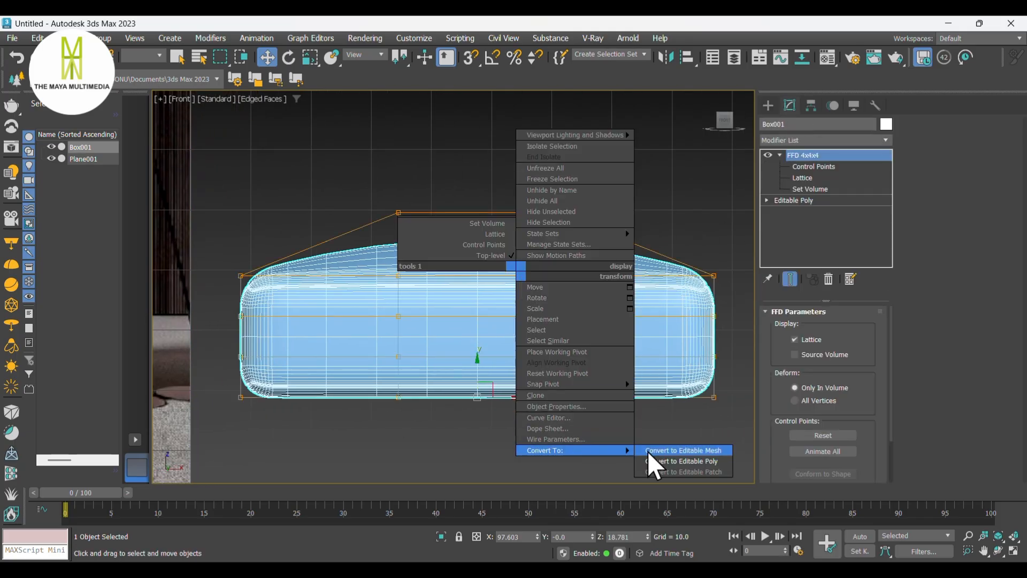
pyautogui.click(686, 458)
# - Select the cushion's upper vertices in the front view and raise them slightly
pyautogui.click(786, 327)
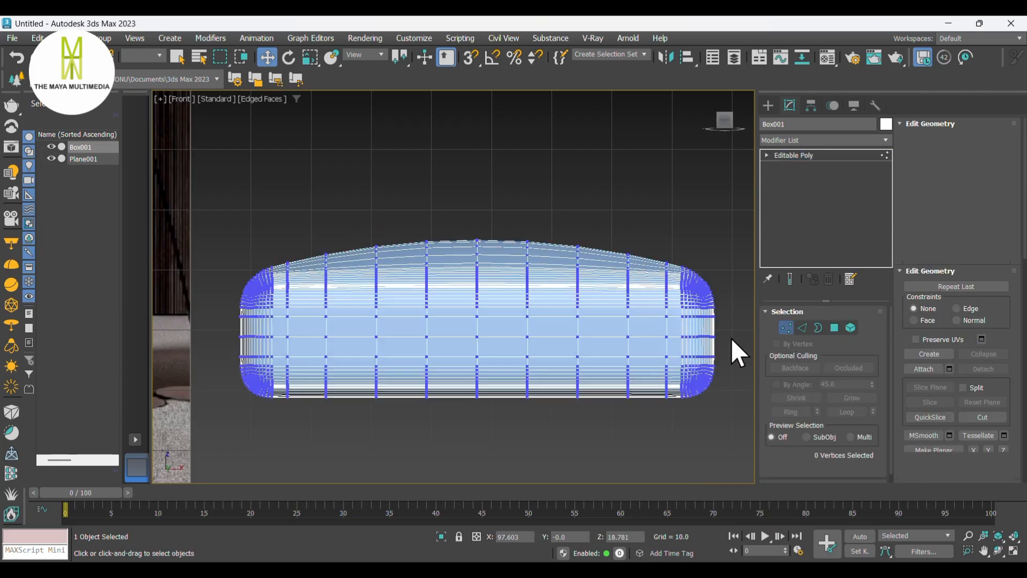
pyautogui.moveTo(724, 324); pyautogui.dragTo(161, 203)
pyautogui.moveTo(474, 249); pyautogui.dragTo(481, 238)
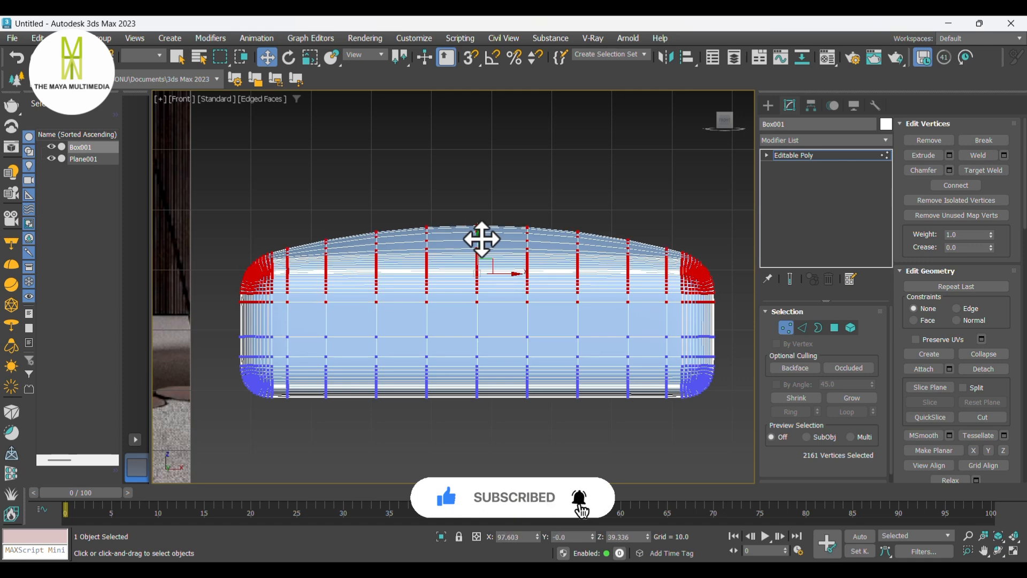
pyautogui.press('p')
pyautogui.click(656, 224)
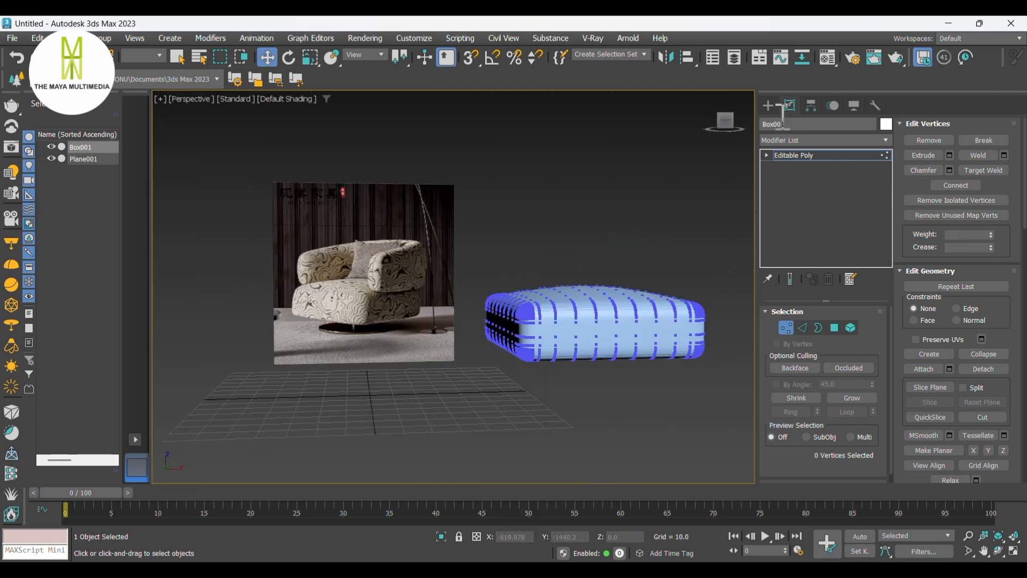
# - Create a second box in the top view about 80 x 80 units and about 32 units high over the cushion
pyautogui.click(769, 106)
pyautogui.click(690, 251)
pyautogui.moveTo(686, 297)
pyautogui.keyDown('alt'); pyautogui.mouseDown(button='middle')
pyautogui.moveTo(628, 285)
pyautogui.moveTo(674, 305)
pyautogui.mouseUp(button='middle'); pyautogui.keyUp('alt')
pyautogui.click(597, 315)
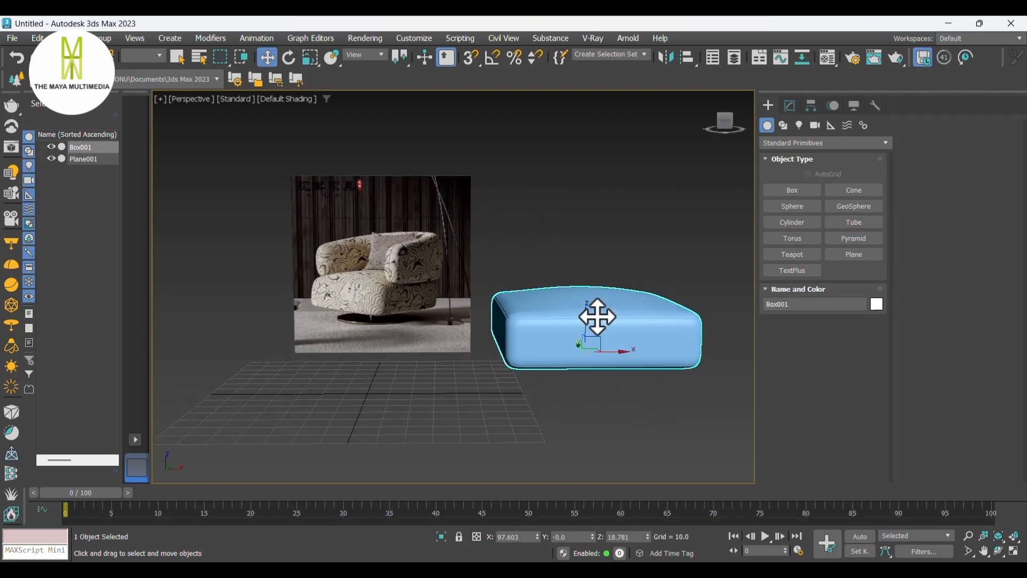
pyautogui.press('t')
pyautogui.click(790, 189)
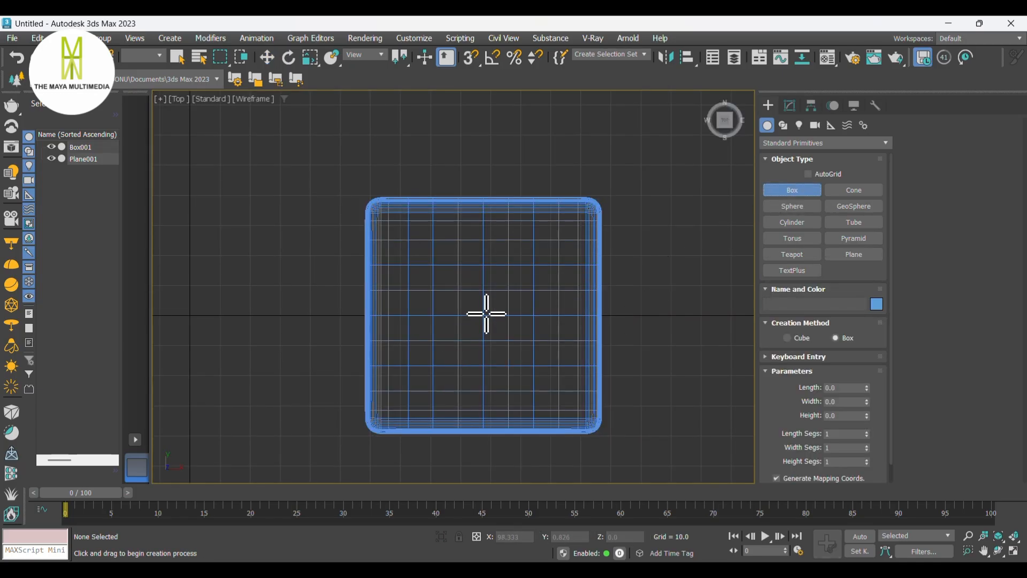
pyautogui.keyDown('ctrl'); pyautogui.moveTo(485, 315); pyautogui.dragTo(603, 374); pyautogui.keyUp('ctrl')
pyautogui.click(592, 280)
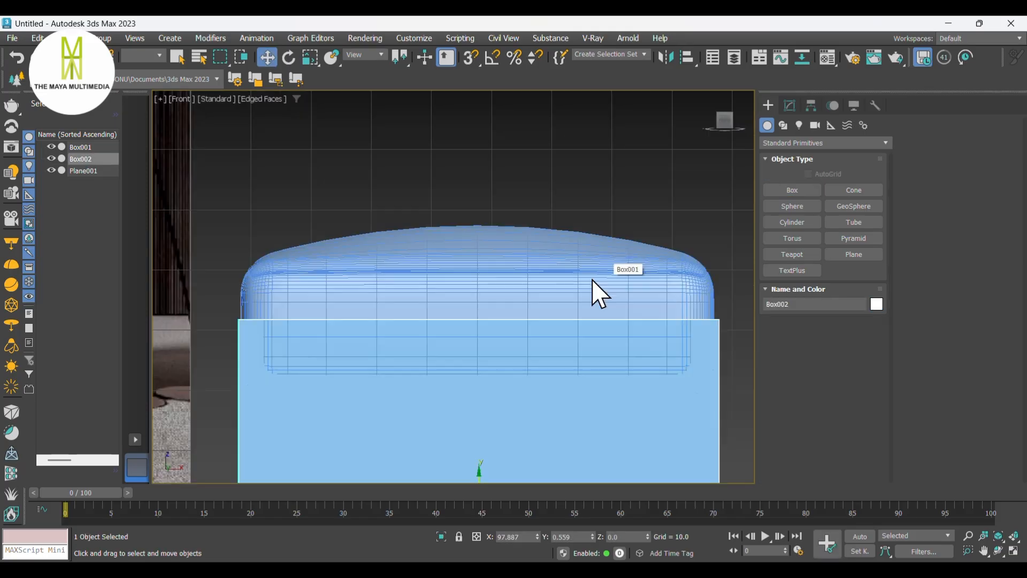
# - Align the new box to the cushion's centre in X and Y, then move it up onto the cushion
pyautogui.scroll(-3, 522, 329)
pyautogui.hotkey('alt', 'a')
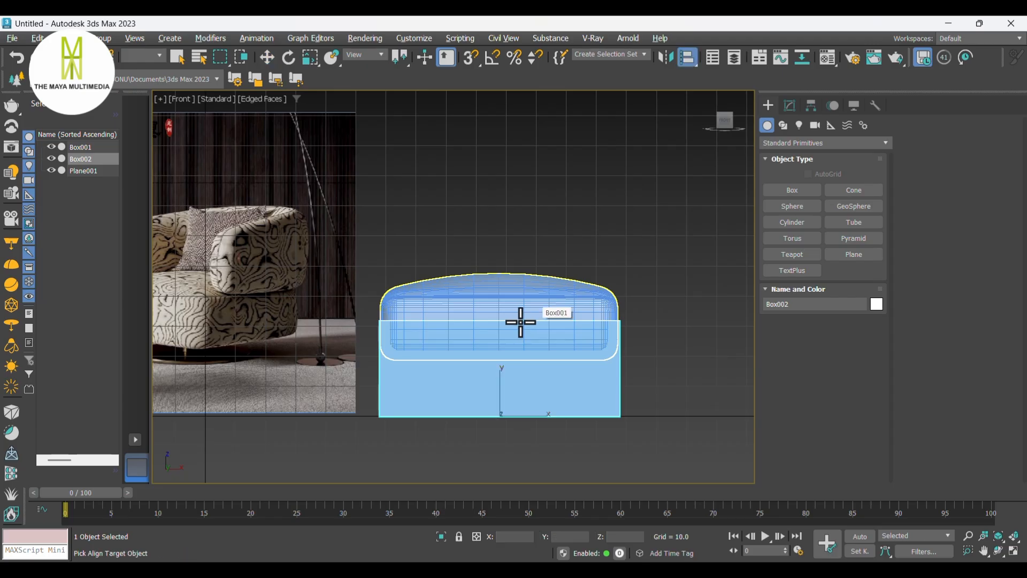
pyautogui.click(515, 299)
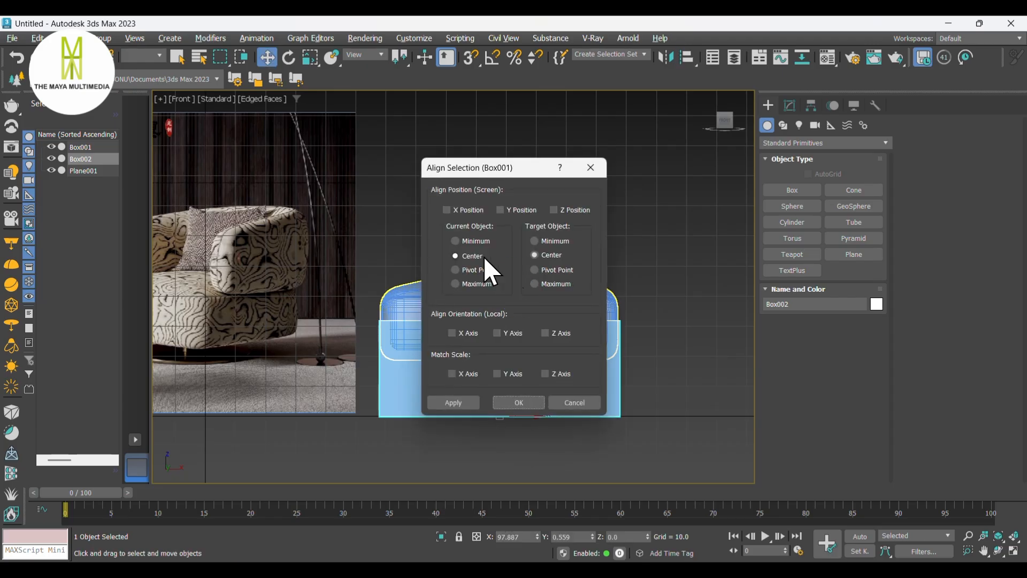
pyautogui.click(501, 210)
pyautogui.click(517, 402)
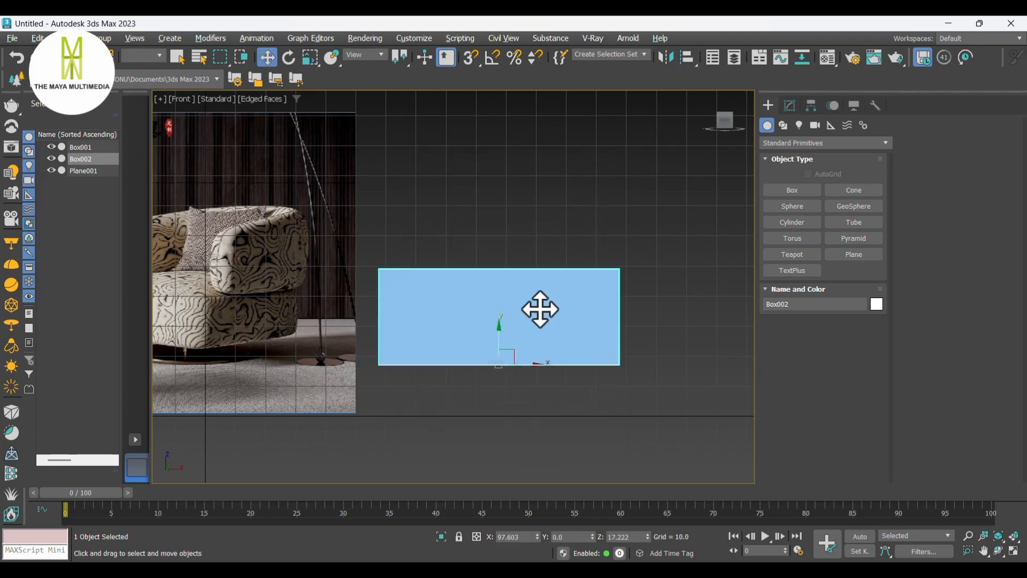
pyautogui.moveTo(497, 330); pyautogui.dragTo(497, 263)
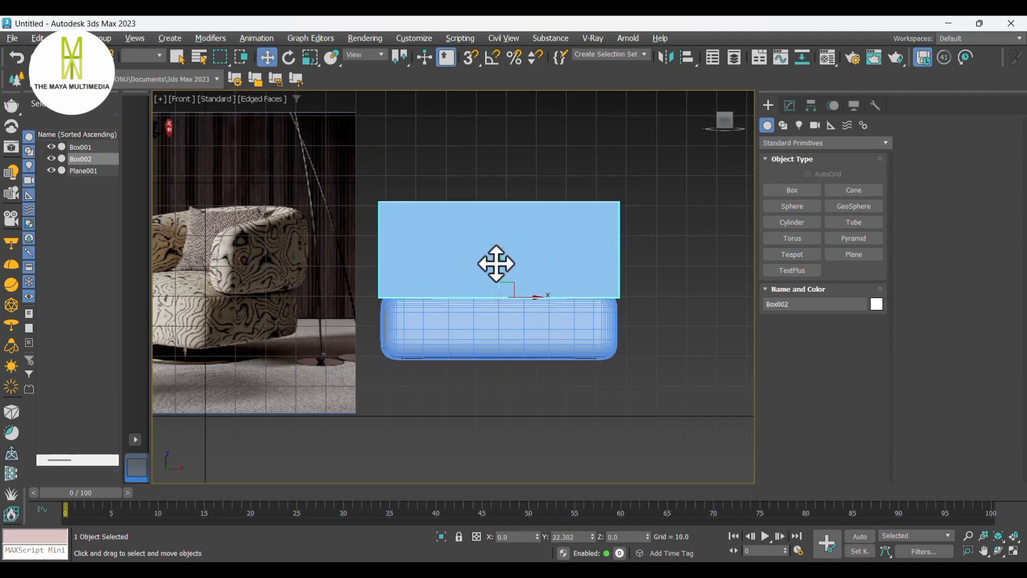
# - Convert the new box to an editable poly
pyautogui.press('p')
pyautogui.keyDown('alt'); pyautogui.moveTo(516, 276); pyautogui.dragTo(551, 289, button='middle'); pyautogui.keyUp('alt')
pyautogui.rightClick(547, 254)
pyautogui.moveTo(589, 427)
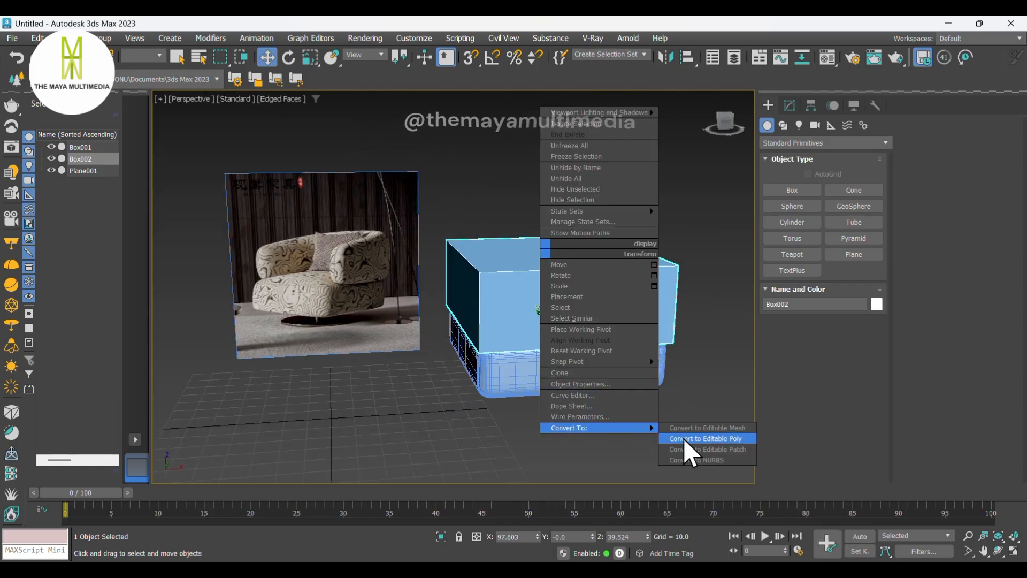
pyautogui.click(685, 438)
# - Delete the box's top, front and bottom polygons, leaving the back and side panels
pyautogui.moveTo(637, 326); pyautogui.dragTo(665, 337, button='middle')
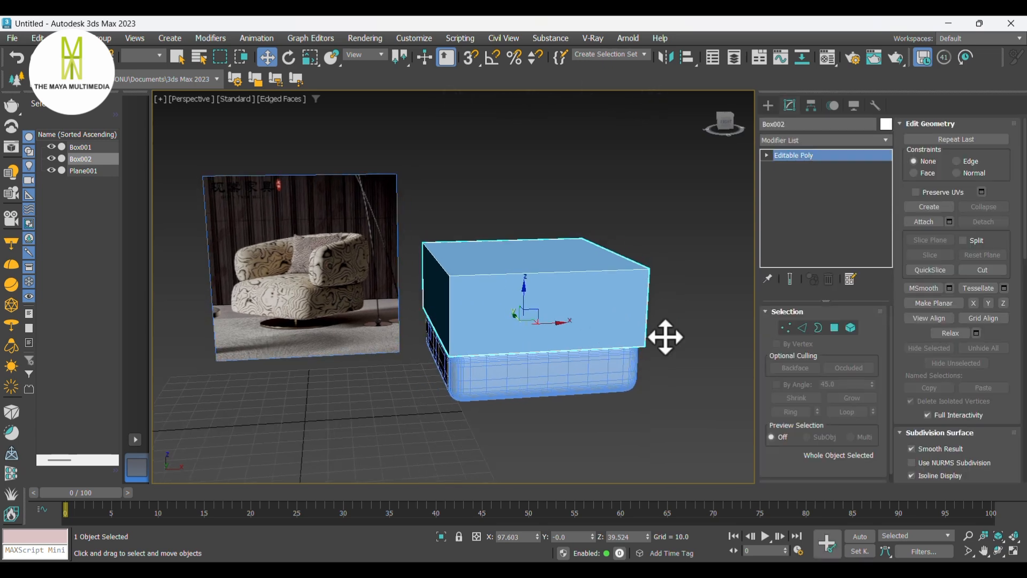
pyautogui.click(834, 327)
pyautogui.click(514, 298)
pyautogui.keyDown('ctrl'); pyautogui.click(505, 261); pyautogui.keyUp('ctrl')
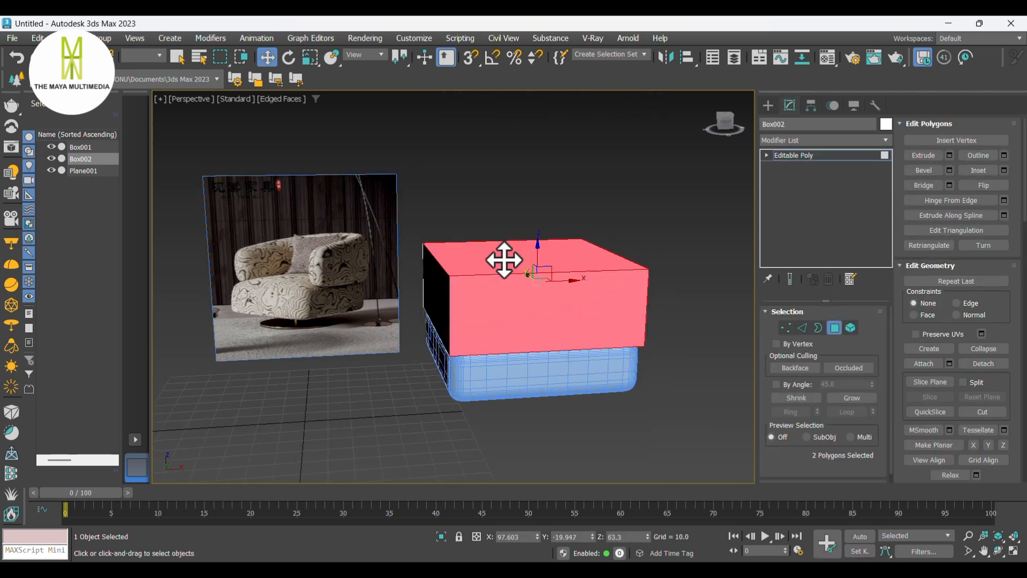
pyautogui.press('Delete')
pyautogui.click(516, 317)
pyautogui.press('Delete')
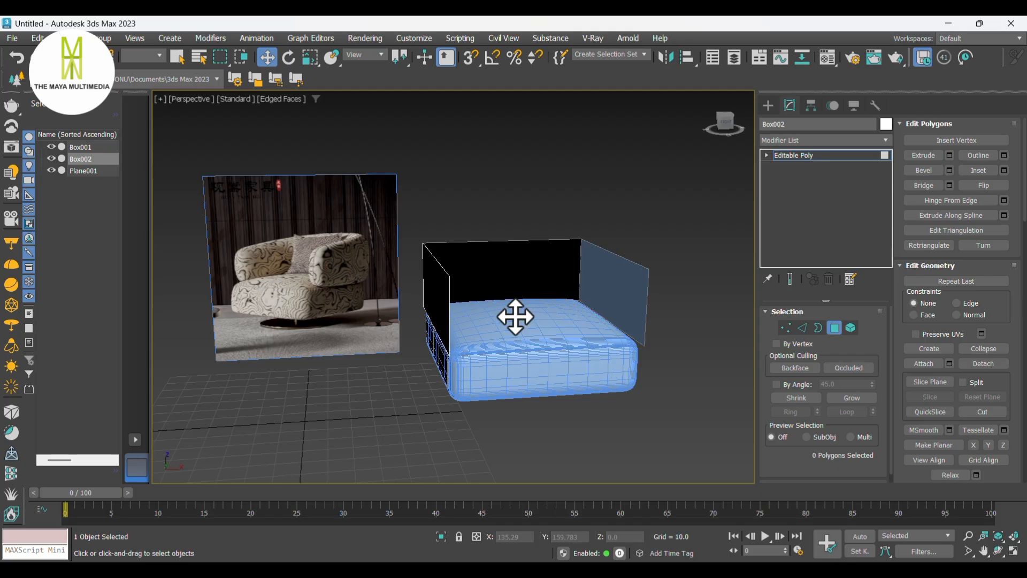
pyautogui.moveTo(557, 277); pyautogui.dragTo(556, 289, button='middle')
pyautogui.click(787, 327)
pyautogui.keyDown('alt'); pyautogui.moveTo(519, 339); pyautogui.dragTo(556, 342, button='middle'); pyautogui.keyUp('alt')
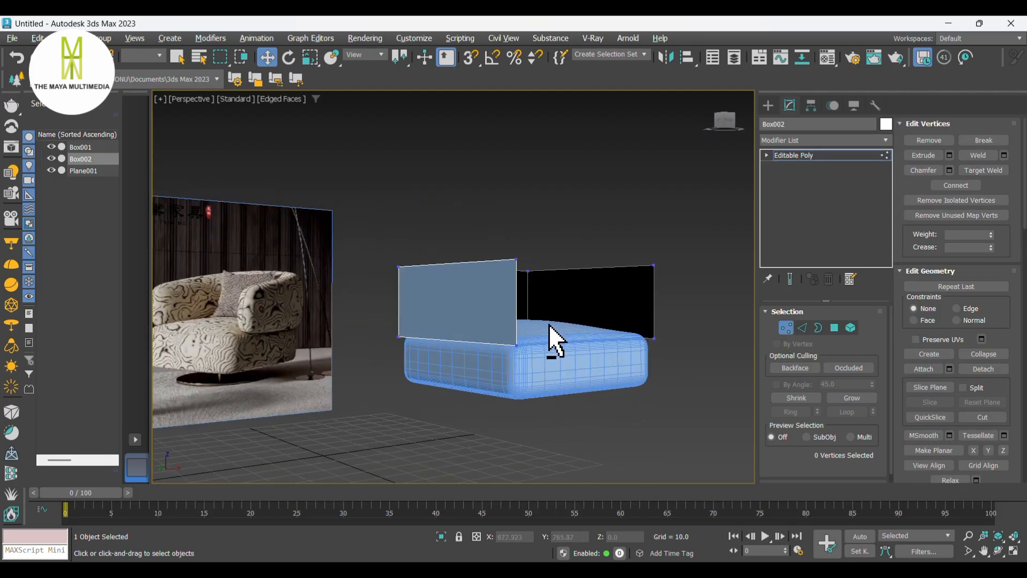
pyautogui.press('l')
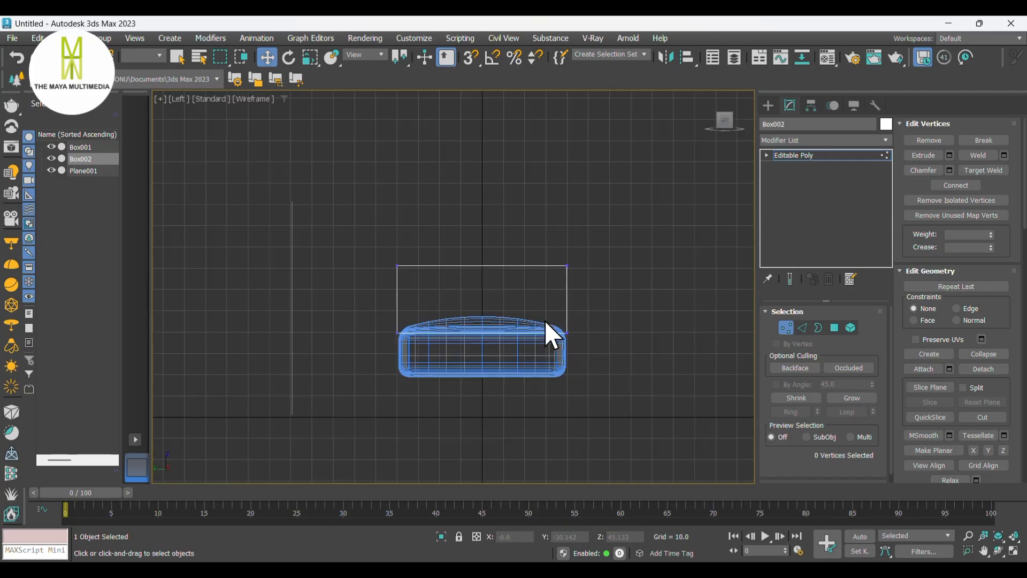
pyautogui.moveTo(431, 283); pyautogui.dragTo(404, 209)
pyautogui.press('p')
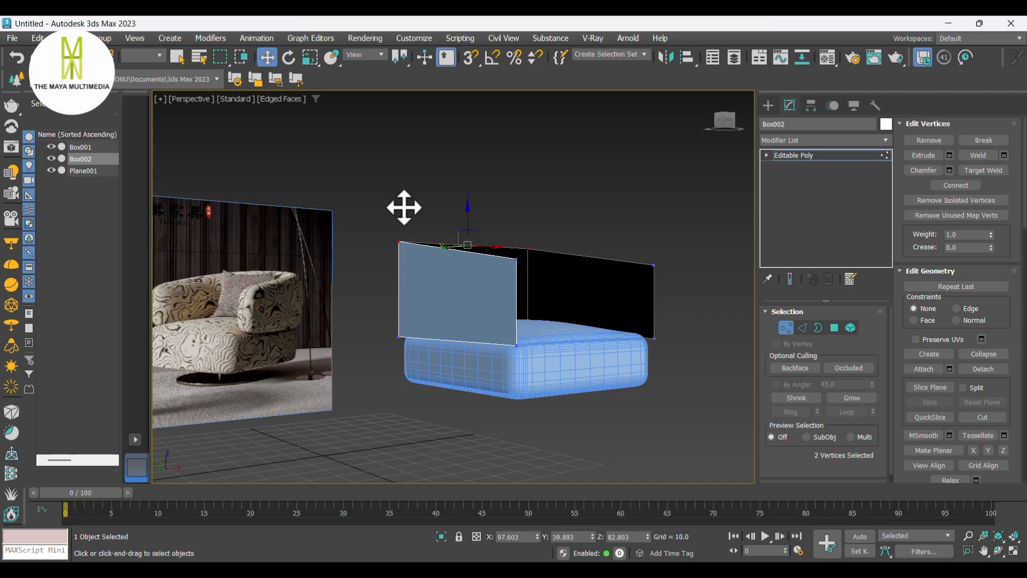
pyautogui.keyDown('alt'); pyautogui.moveTo(575, 310); pyautogui.dragTo(534, 316, button='middle'); pyautogui.keyUp('alt')
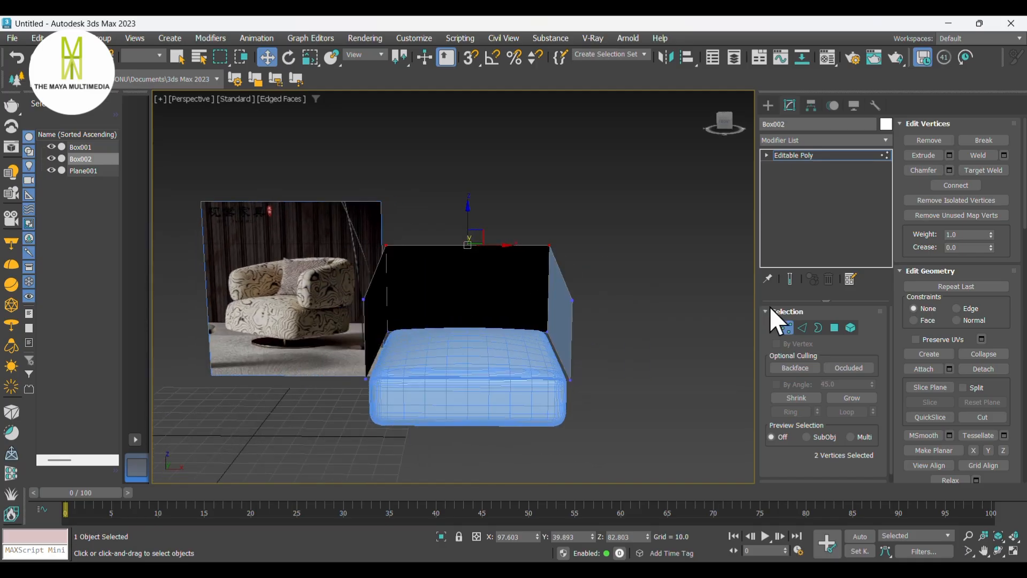
# - Select the two vertical corner edges where the back panel meets the side panels
pyautogui.click(803, 327)
pyautogui.click(543, 283)
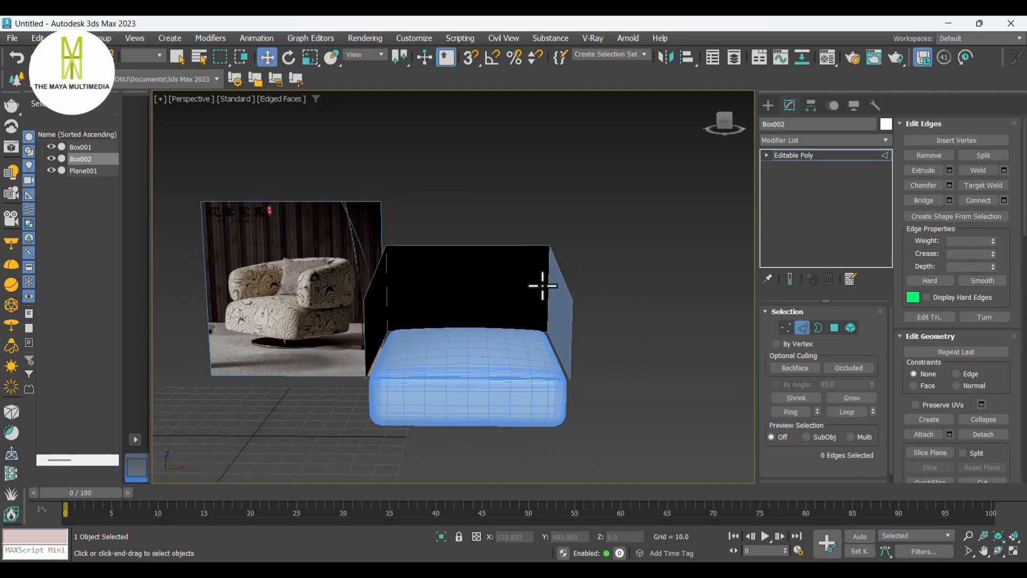
pyautogui.keyDown('ctrl'); pyautogui.click(388, 286); pyautogui.keyUp('ctrl')
pyautogui.rightClick(387, 289)
pyautogui.click(281, 358)
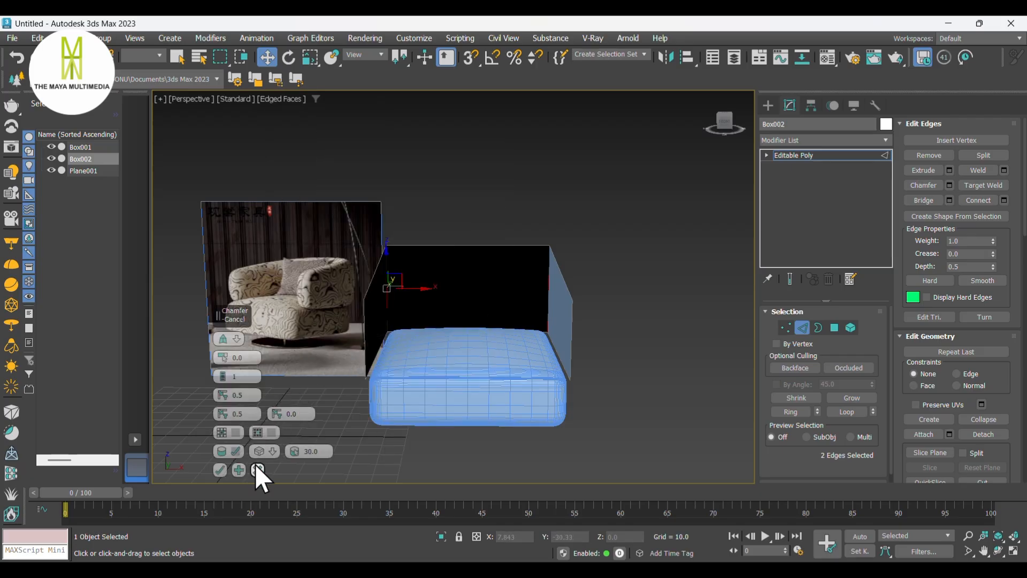
pyautogui.click(257, 470)
# - Chamfer the two corner edges by about 17.6 units with 2 segments
pyautogui.rightClick(546, 285)
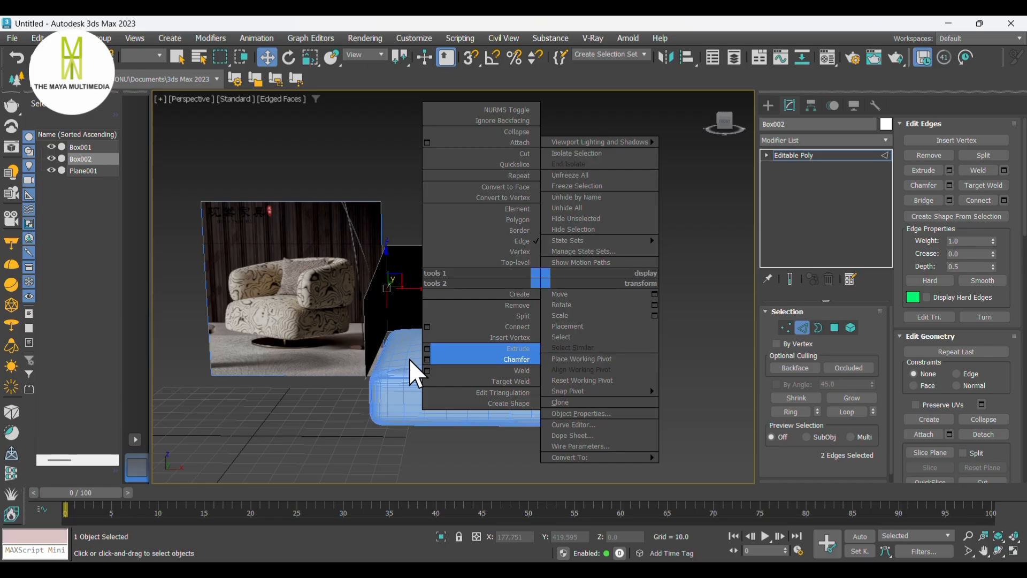
pyautogui.hotkey('ctrl', 'shift', 'c')
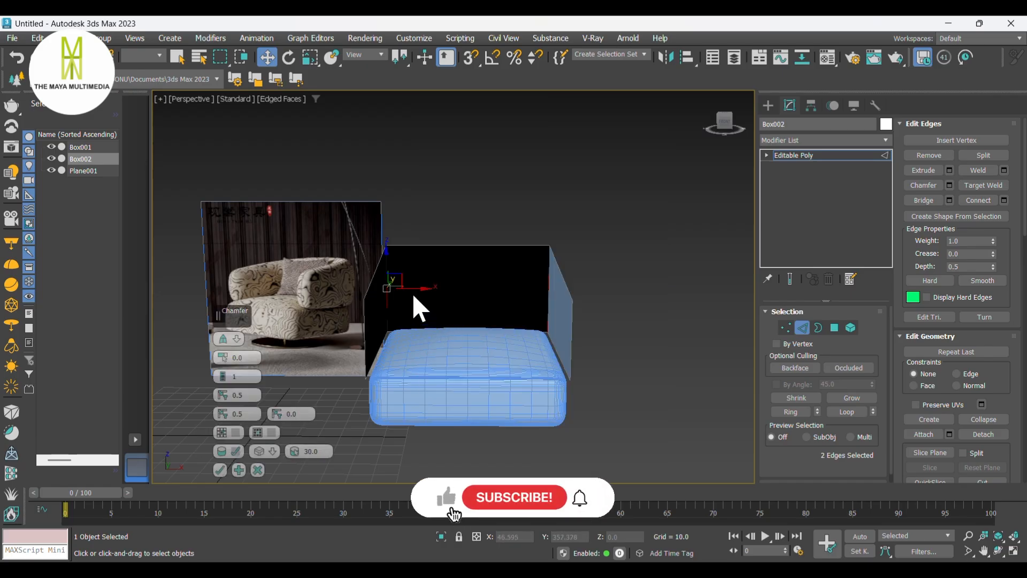
pyautogui.moveTo(224, 354); pyautogui.dragTo(229, 291)
pyautogui.keyDown('alt'); pyautogui.moveTo(299, 299); pyautogui.dragTo(454, 366, button='middle'); pyautogui.keyUp('alt')
pyautogui.click(221, 370)
pyautogui.keyDown('alt'); pyautogui.moveTo(521, 314); pyautogui.dragTo(692, 314, button='middle'); pyautogui.keyUp('alt')
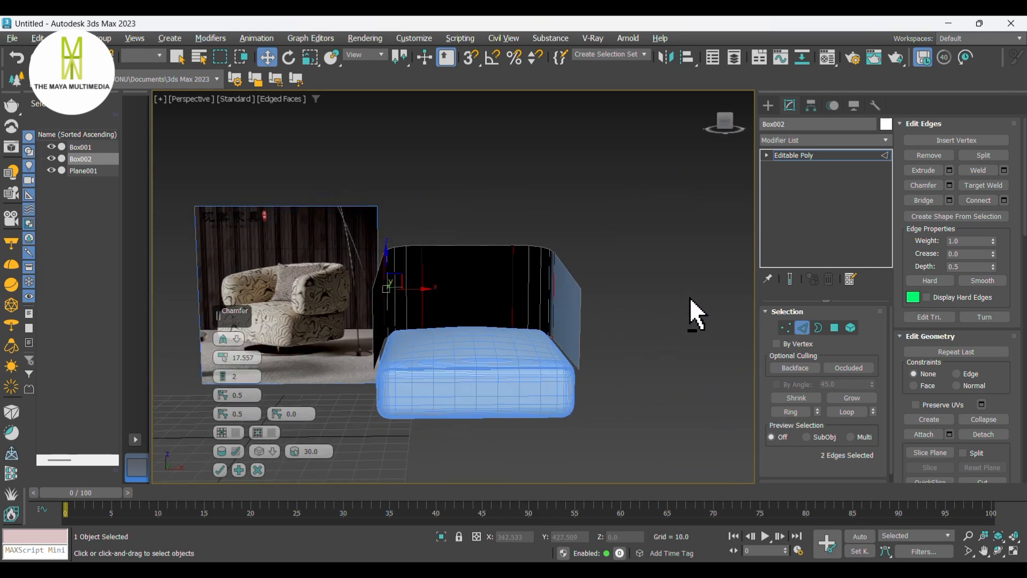
pyautogui.keyDown('alt'); pyautogui.moveTo(495, 327); pyautogui.dragTo(551, 342, button='middle'); pyautogui.keyUp('alt')
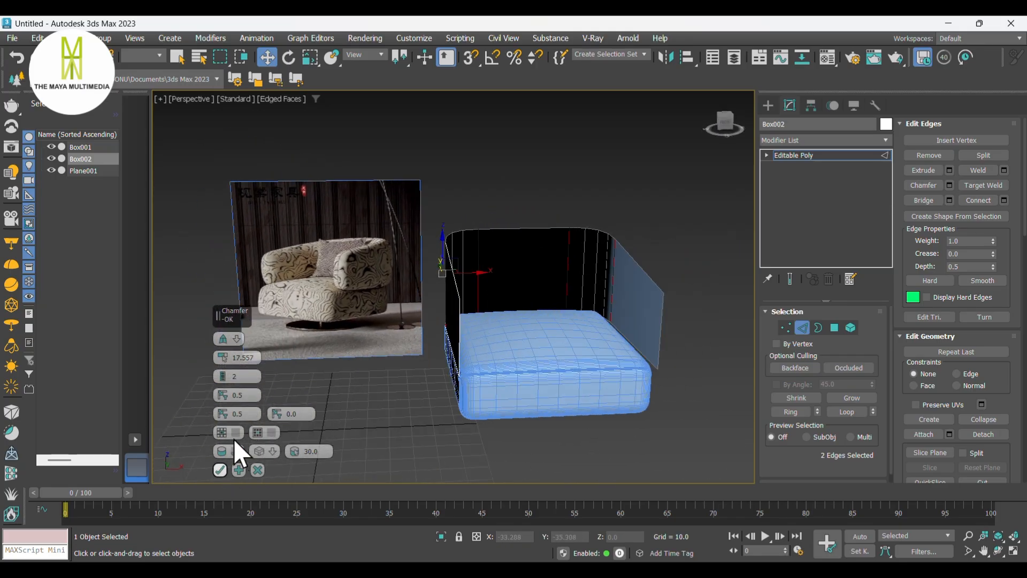
pyautogui.click(220, 469)
# - Apply a Shell modifier to give the back and side panels thickness
pyautogui.moveTo(553, 335)
pyautogui.mouseDown(button='middle')
pyautogui.moveTo(539, 299)
pyautogui.moveTo(433, 311)
pyautogui.moveTo(385, 345)
pyautogui.moveTo(496, 390)
pyautogui.moveTo(688, 321)
pyautogui.moveTo(754, 352)
pyautogui.moveTo(564, 367)
pyautogui.moveTo(546, 342)
pyautogui.mouseUp(button='middle')
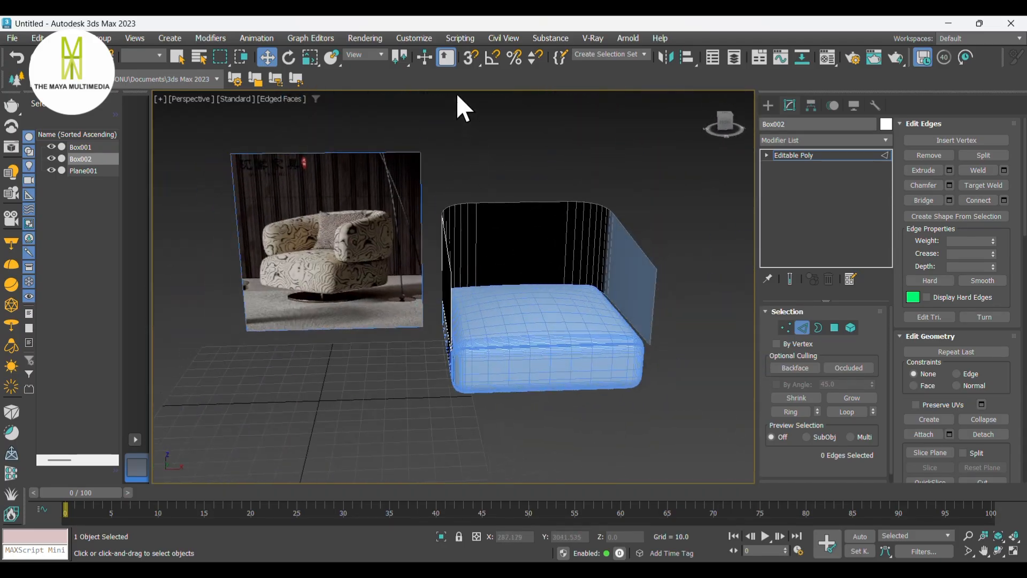
pyautogui.keyDown('alt'); pyautogui.moveTo(605, 269); pyautogui.dragTo(735, 203, button='middle'); pyautogui.keyUp('alt')
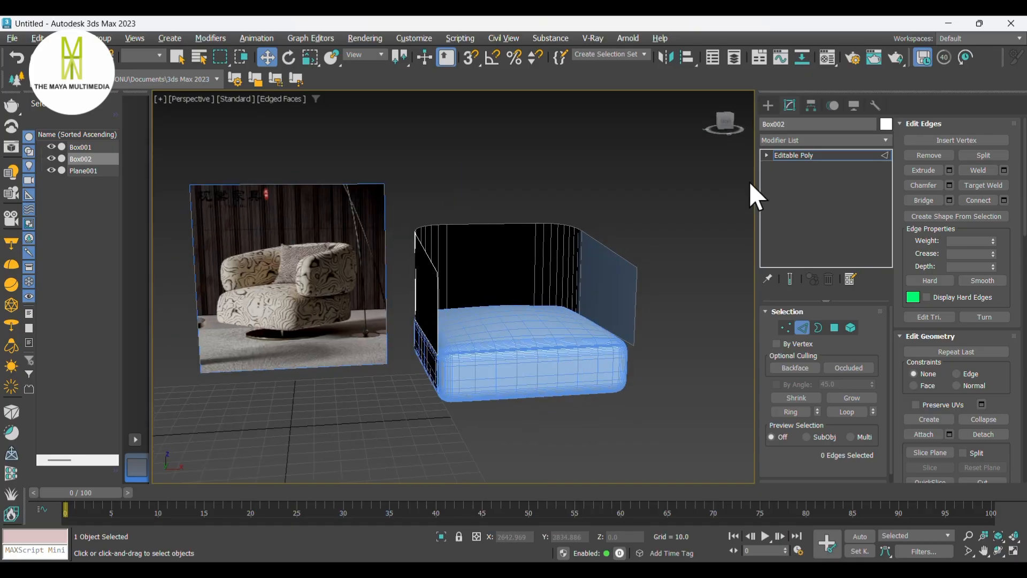
pyautogui.click(795, 141)
pyautogui.write('sh')
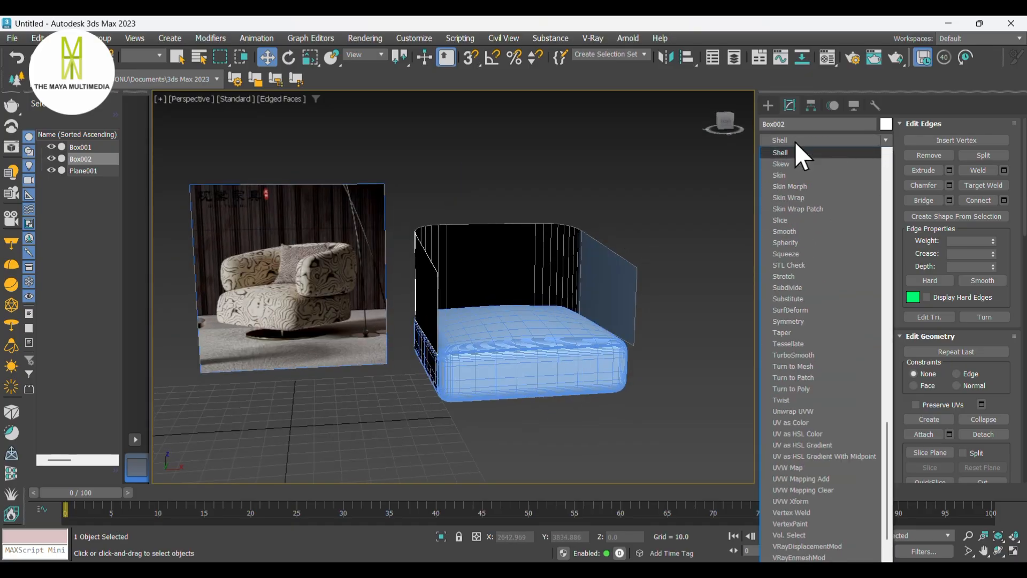
pyautogui.press('Return')
pyautogui.keyDown('alt'); pyautogui.moveTo(571, 292); pyautogui.dragTo(882, 363, button='middle'); pyautogui.keyUp('alt')
pyautogui.keyDown('alt'); pyautogui.moveTo(749, 335); pyautogui.dragTo(764, 361, button='middle'); pyautogui.keyUp('alt')
pyautogui.rightClick(562, 266)
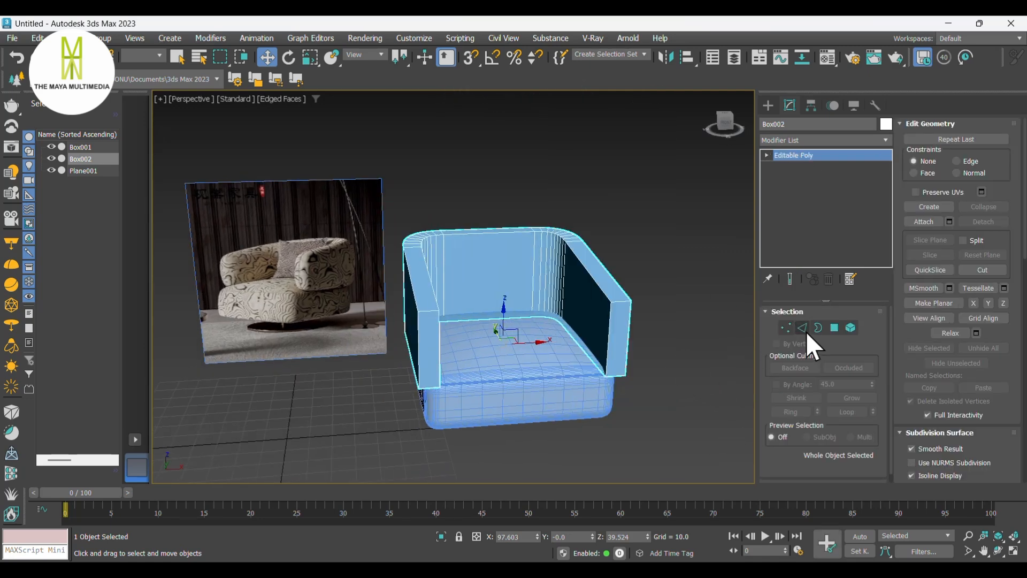
# - Try to select the frame's vertical edges around the rounded back corners in the top view
pyautogui.click(806, 332)
pyautogui.keyDown('alt'); pyautogui.moveTo(532, 344); pyautogui.dragTo(543, 306, button='middle'); pyautogui.keyUp('alt')
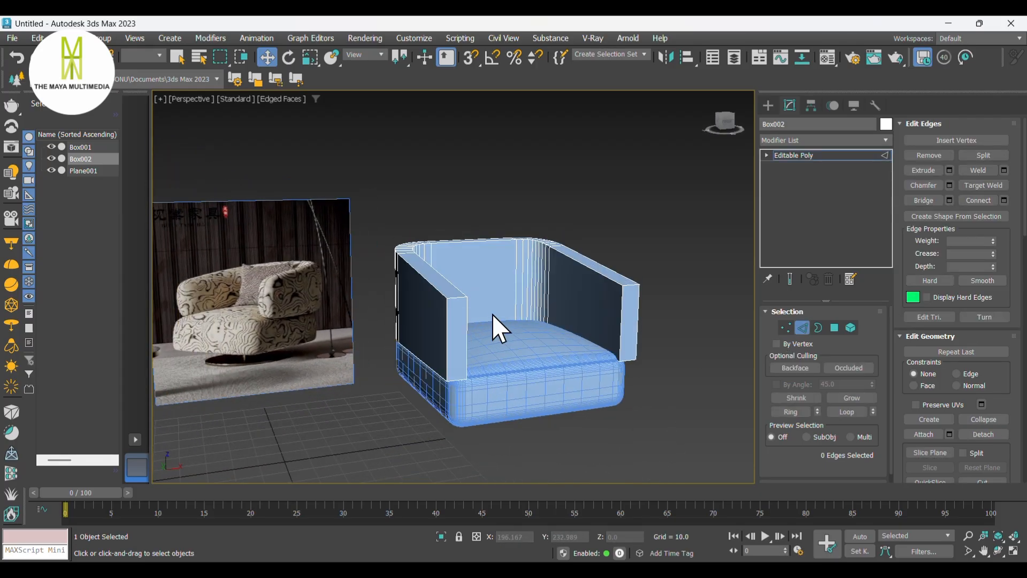
pyautogui.press('t')
pyautogui.moveTo(605, 401); pyautogui.dragTo(630, 438)
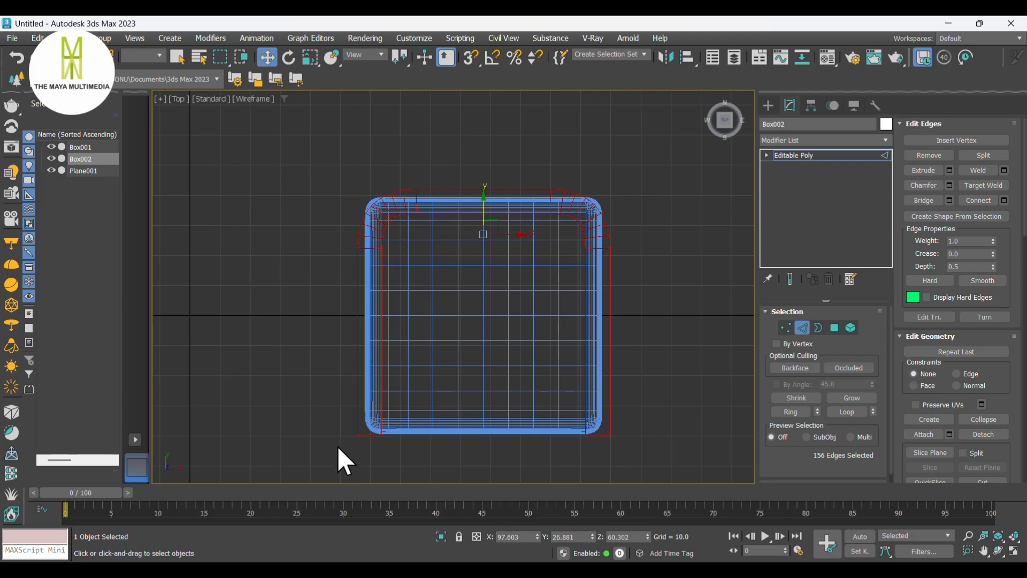
pyautogui.scroll(4, 369, 426)
pyautogui.moveTo(375, 426); pyautogui.dragTo(394, 364, button='middle')
pyautogui.keyDown('alt'); pyautogui.moveTo(392, 362); pyautogui.dragTo(384, 453); pyautogui.keyUp('alt')
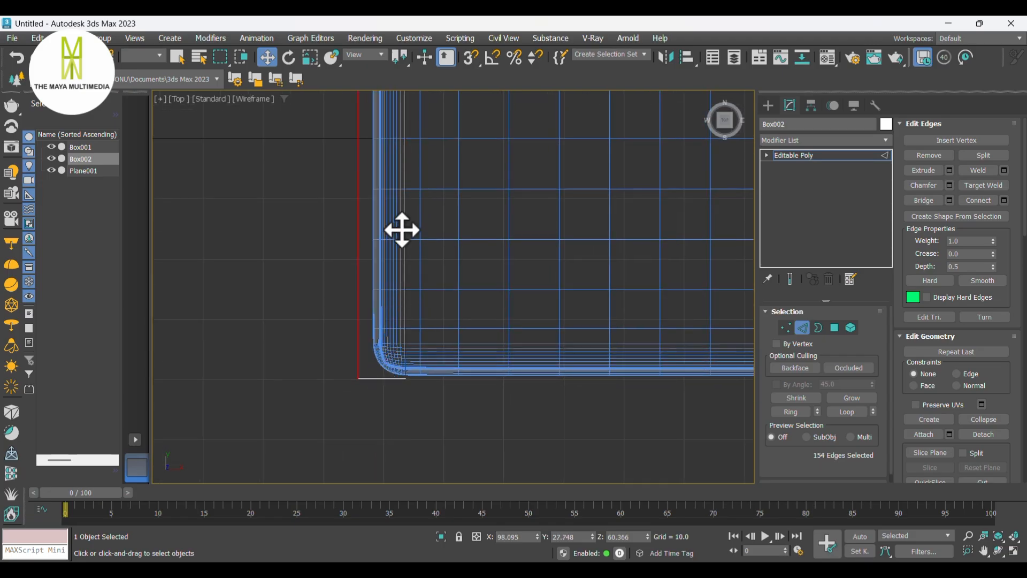
pyautogui.moveTo(408, 218); pyautogui.dragTo(426, 333, button='middle')
pyautogui.scroll(3, 416, 224)
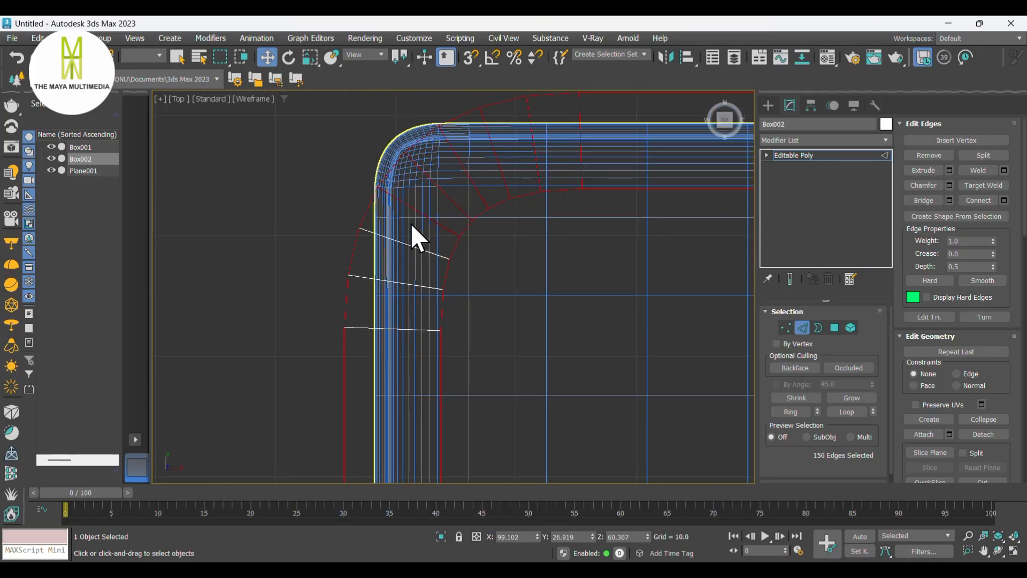
pyautogui.moveTo(411, 224); pyautogui.dragTo(403, 364, button='middle')
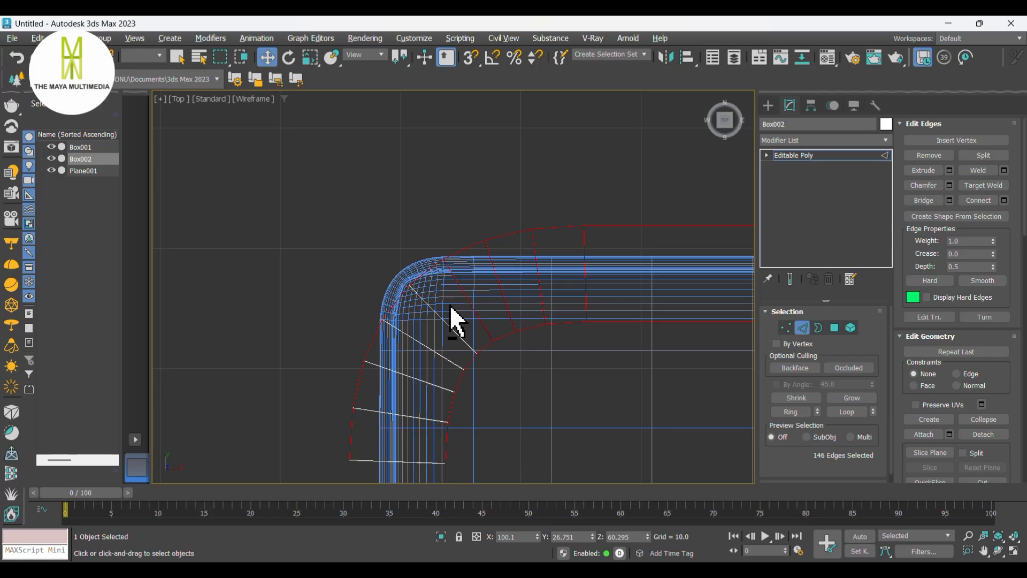
pyautogui.scroll(3, 478, 291)
pyautogui.keyDown('alt'); pyautogui.moveTo(420, 312); pyautogui.dragTo(540, 270); pyautogui.keyUp('alt')
pyautogui.moveTo(582, 258); pyautogui.dragTo(376, 328, button='middle')
pyautogui.keyDown('alt'); pyautogui.moveTo(348, 330); pyautogui.dragTo(539, 322); pyautogui.keyUp('alt')
pyautogui.scroll(-5, 275, 309)
pyautogui.scroll(3, 555, 340)
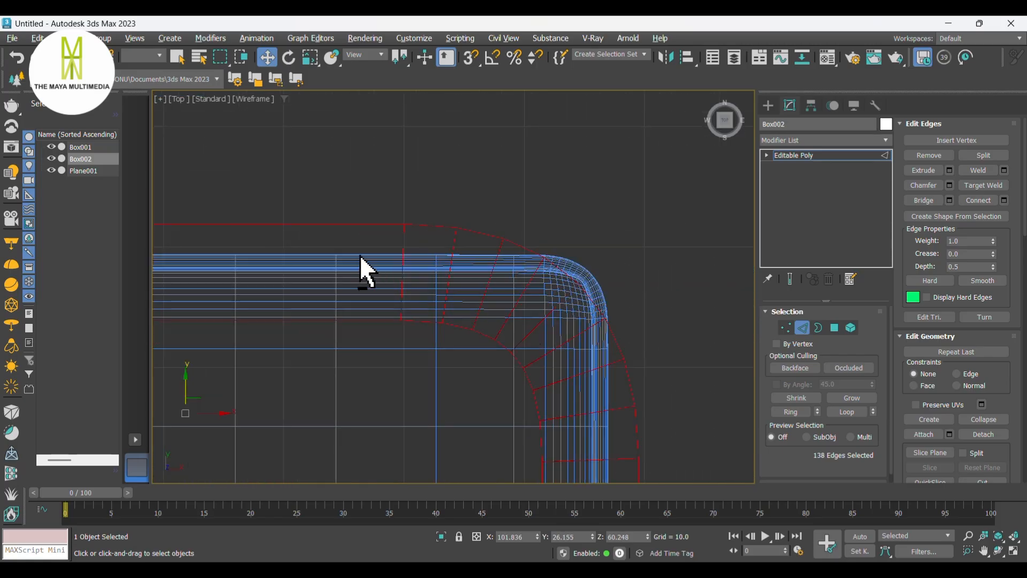
pyautogui.keyDown('alt'); pyautogui.moveTo(479, 271); pyautogui.dragTo(592, 427); pyautogui.keyUp('alt')
pyautogui.moveTo(590, 428); pyautogui.dragTo(571, 242, button='middle')
pyautogui.keyDown('alt'); pyautogui.moveTo(566, 249); pyautogui.dragTo(580, 323); pyautogui.keyUp('alt')
pyautogui.scroll(-5, 580, 326)
pyautogui.moveTo(573, 386); pyautogui.dragTo(566, 319, button='middle')
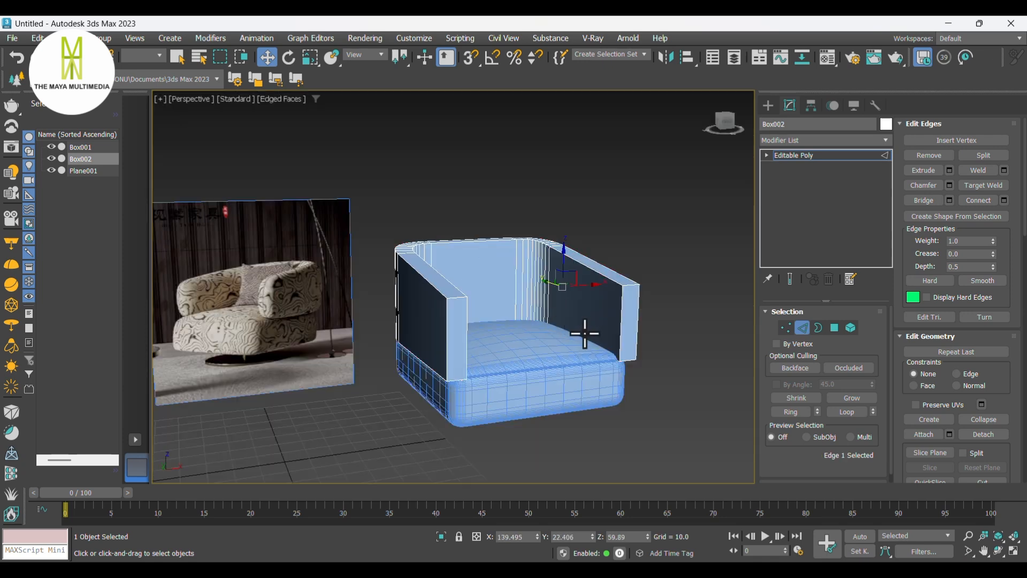
pyautogui.hotkey('ctrl', 'z')
pyautogui.keyDown('alt'); pyautogui.moveTo(585, 333); pyautogui.dragTo(462, 314, button='middle'); pyautogui.keyUp('alt')
pyautogui.press('l')
pyautogui.scroll(3, 460, 313)
pyautogui.moveTo(514, 295); pyautogui.dragTo(252, 299)
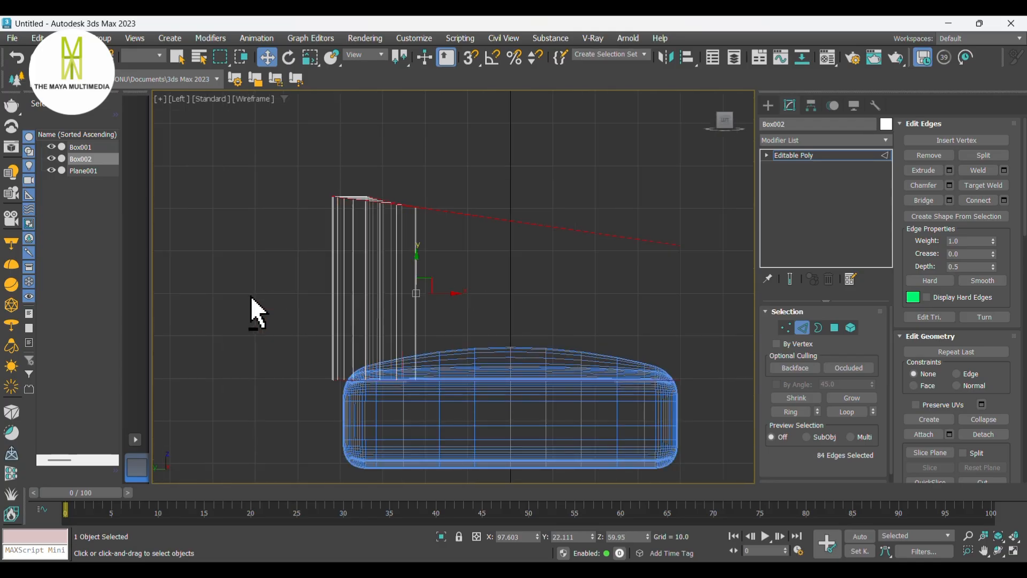
pyautogui.press('p')
pyautogui.keyDown('alt'); pyautogui.moveTo(395, 328); pyautogui.dragTo(484, 326, button='middle'); pyautogui.keyUp('alt')
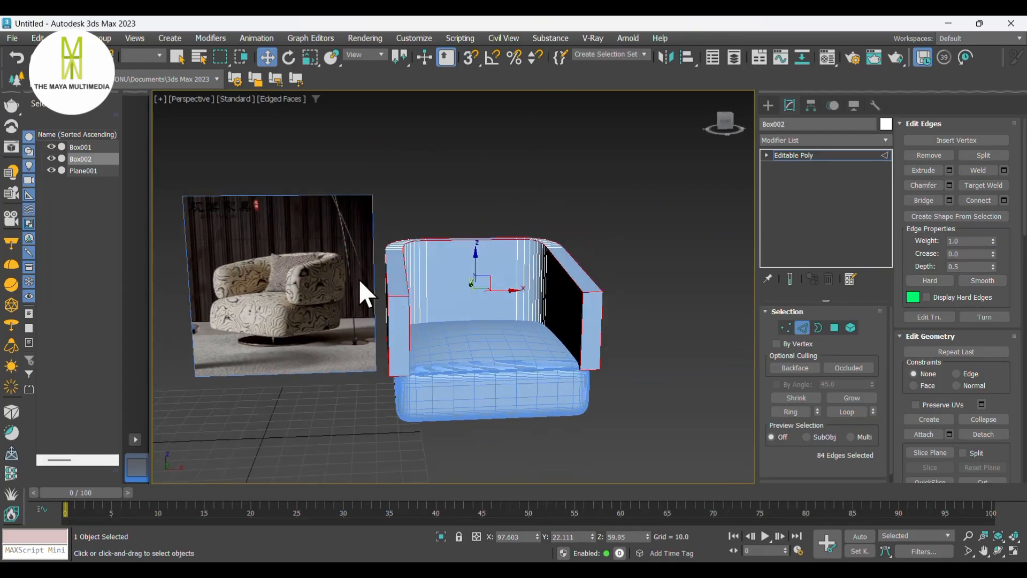
pyautogui.scroll(3, 370, 277)
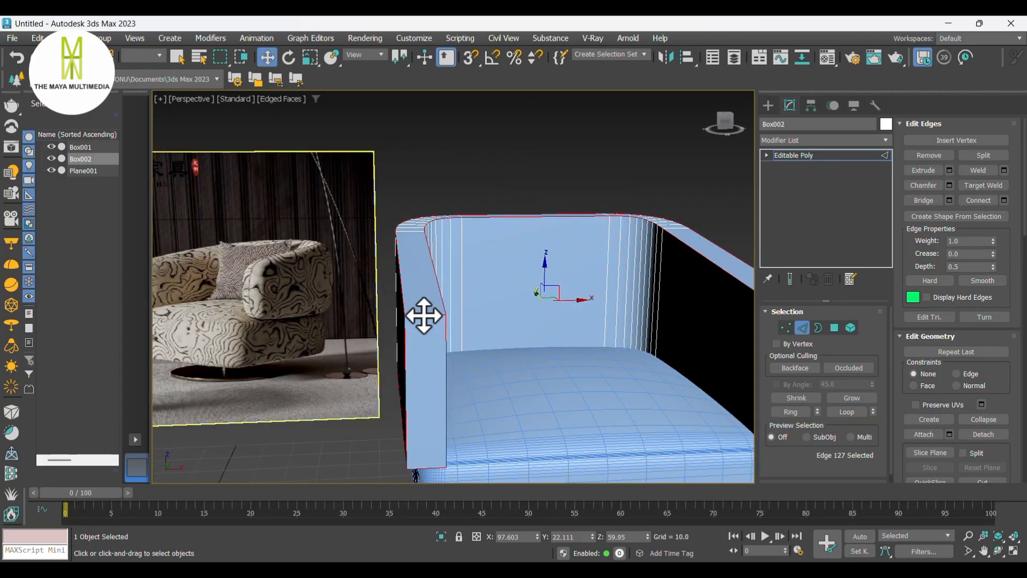
# - Chamfer the top front corner edges of both arm panels by about 12.7 units
pyautogui.moveTo(424, 316); pyautogui.dragTo(424, 241, button='middle')
pyautogui.keyDown('ctrl'); pyautogui.click(431, 368); pyautogui.keyUp('ctrl')
pyautogui.moveTo(433, 368); pyautogui.dragTo(325, 367, button='middle')
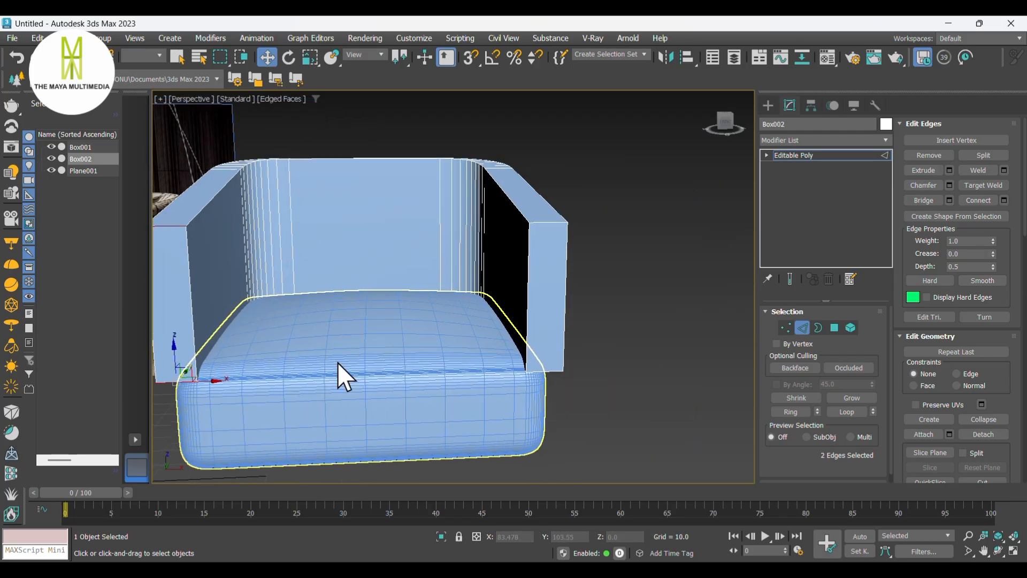
pyautogui.keyDown('ctrl'); pyautogui.click(547, 221); pyautogui.keyUp('ctrl')
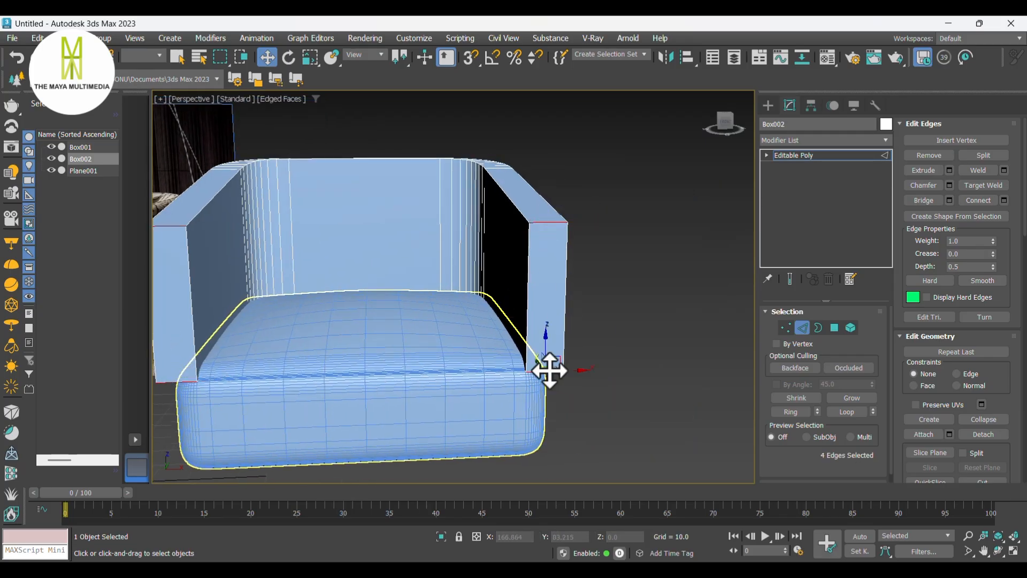
pyautogui.rightClick(546, 371)
pyautogui.click(444, 448)
pyautogui.moveTo(339, 293); pyautogui.dragTo(574, 296, button='middle')
pyautogui.moveTo(517, 314); pyautogui.dragTo(515, 300, button='middle')
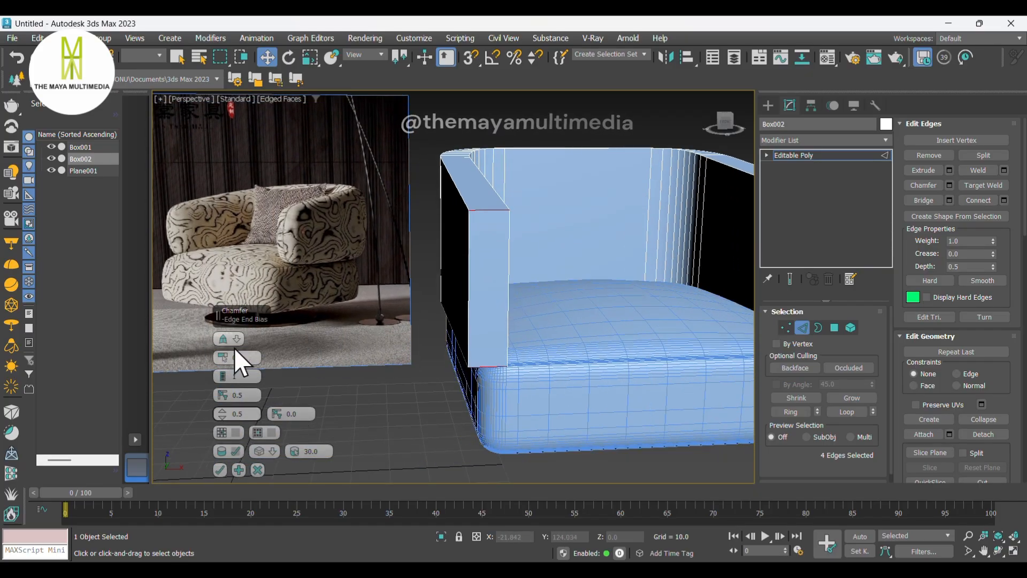
pyautogui.moveTo(221, 359); pyautogui.dragTo(232, 309)
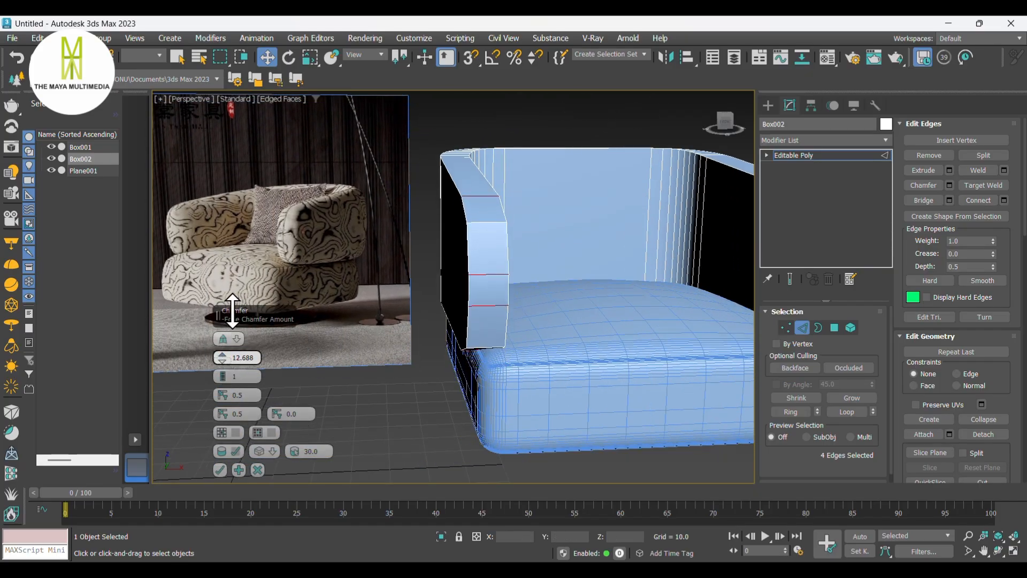
pyautogui.click(221, 373)
pyautogui.click(222, 372)
pyautogui.keyDown('alt'); pyautogui.moveTo(491, 354); pyautogui.dragTo(528, 341, button='middle'); pyautogui.keyUp('alt')
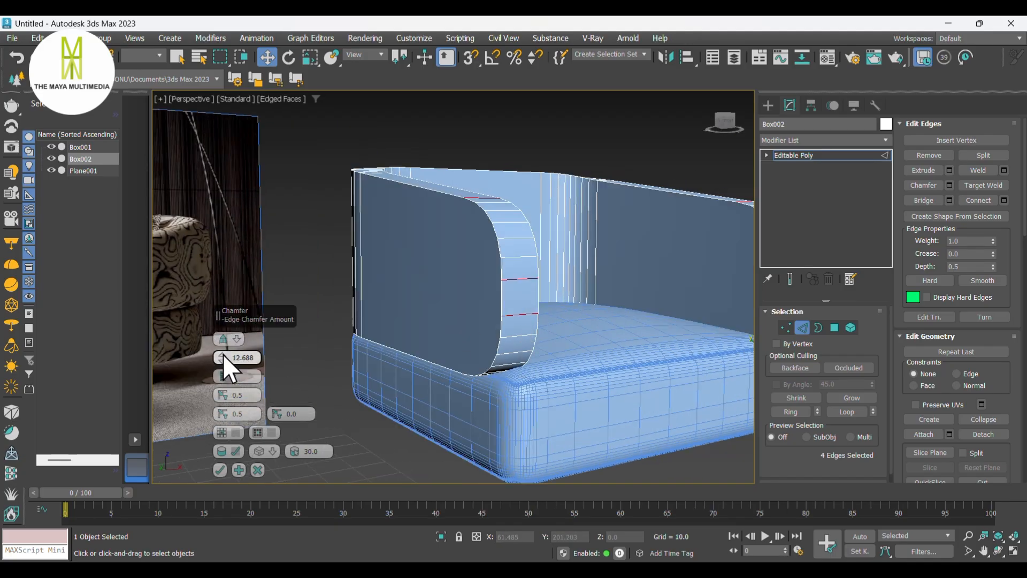
pyautogui.moveTo(223, 351); pyautogui.dragTo(227, 356)
pyautogui.scroll(-3, 536, 376)
pyautogui.keyDown('alt'); pyautogui.moveTo(537, 377); pyautogui.dragTo(626, 407, button='middle'); pyautogui.keyUp('alt')
pyautogui.click(219, 470)
# - Select the top rim edges running along the back and both arms, excluding the vertical edges
pyautogui.press('t')
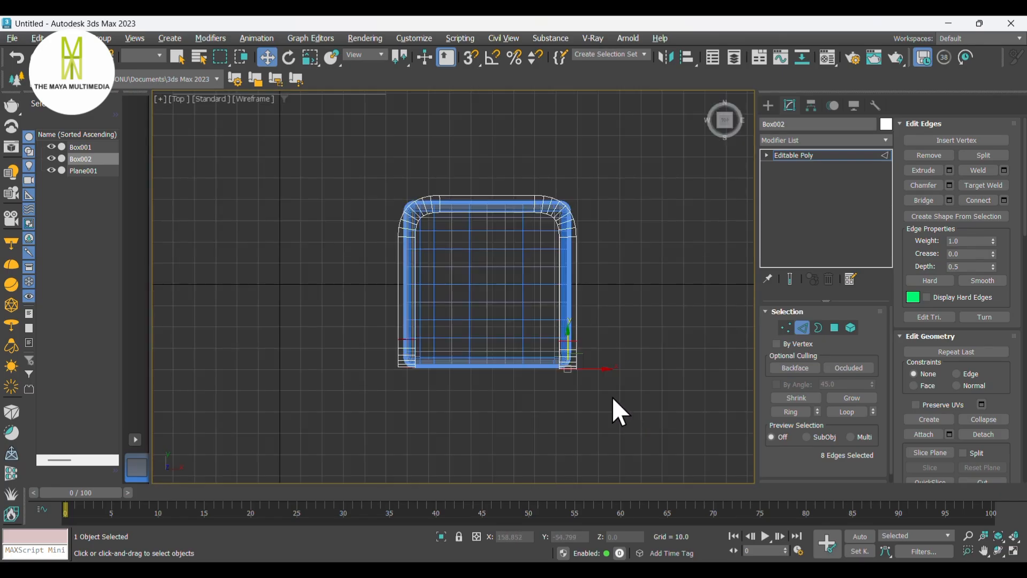
pyautogui.moveTo(354, 162); pyautogui.dragTo(597, 401)
pyautogui.scroll(2, 332, 267)
pyautogui.scroll(3, 440, 372)
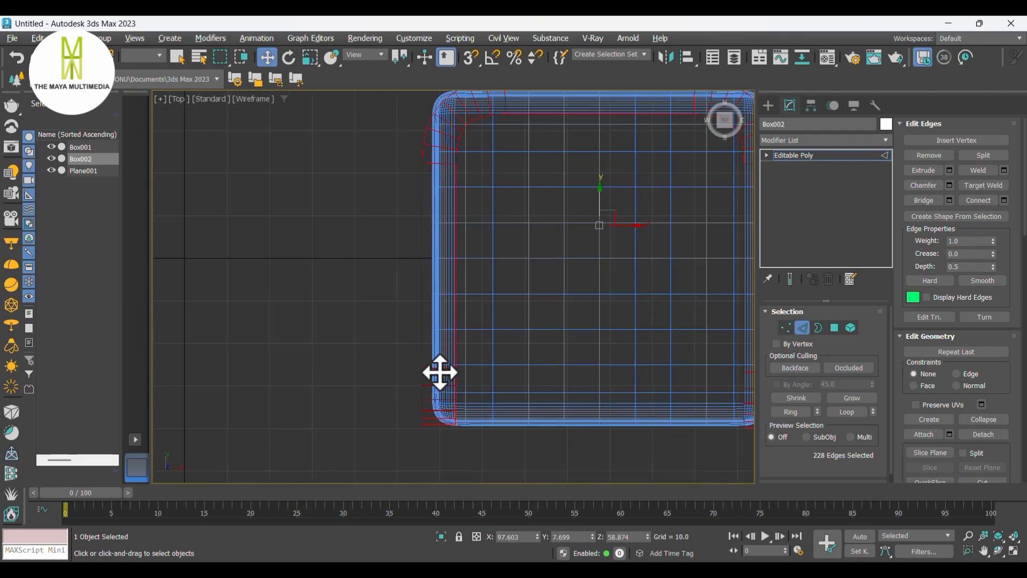
pyautogui.scroll(-1, 426, 391)
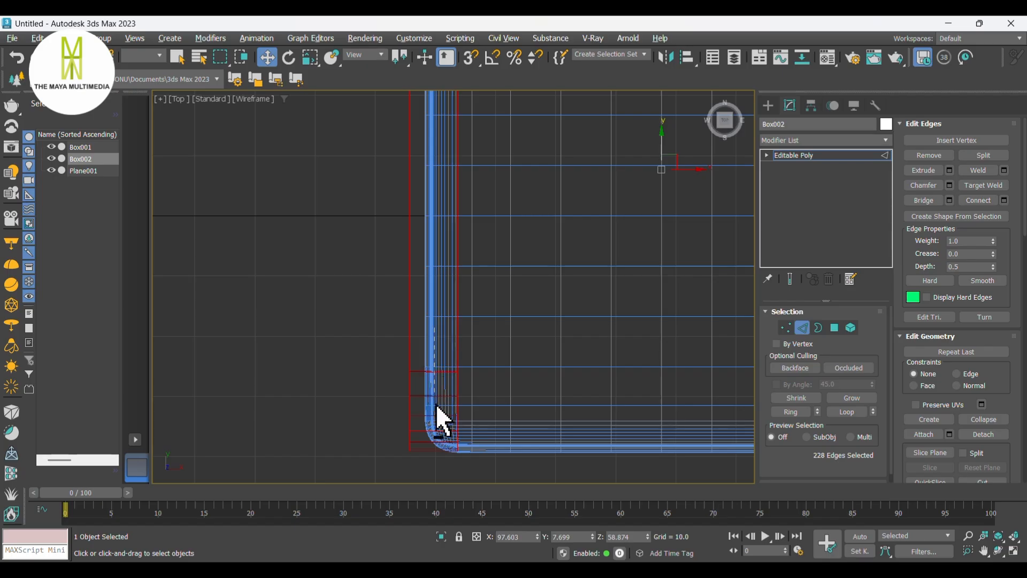
pyautogui.keyDown('alt'); pyautogui.moveTo(437, 470); pyautogui.dragTo(438, 469); pyautogui.keyUp('alt')
pyautogui.moveTo(440, 200); pyautogui.dragTo(432, 412, button='middle')
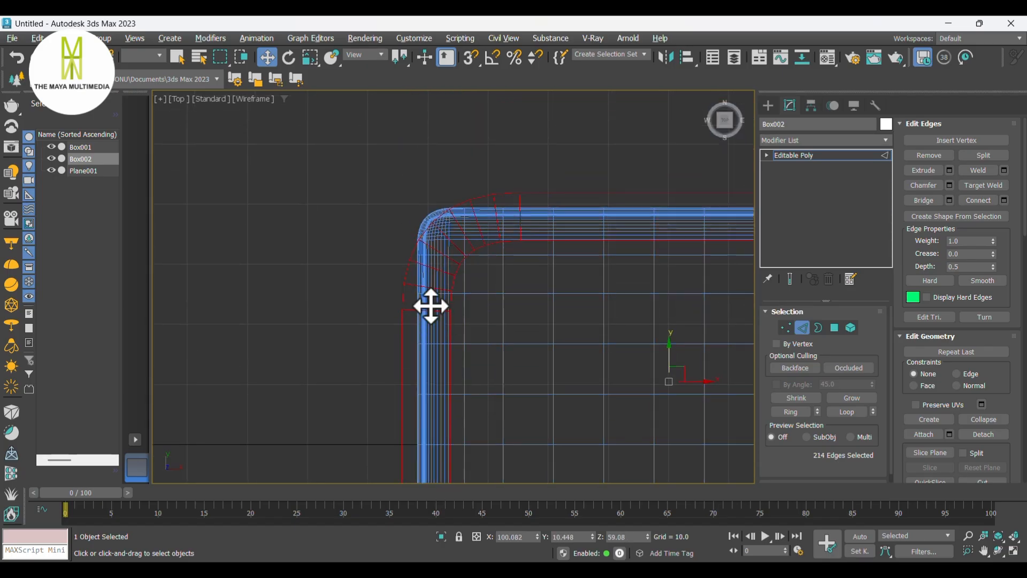
pyautogui.keyDown('alt'); pyautogui.moveTo(429, 338); pyautogui.dragTo(436, 253); pyautogui.keyUp('alt')
pyautogui.scroll(3, 441, 237)
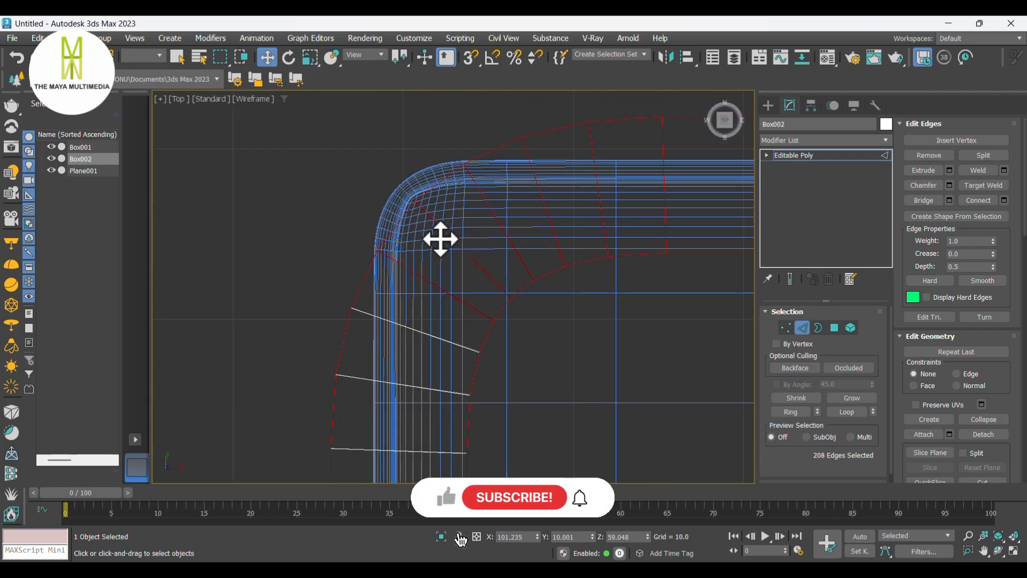
pyautogui.keyDown('alt'); pyautogui.moveTo(417, 295); pyautogui.dragTo(465, 240); pyautogui.keyUp('alt')
pyautogui.moveTo(507, 225); pyautogui.dragTo(357, 320, button='middle')
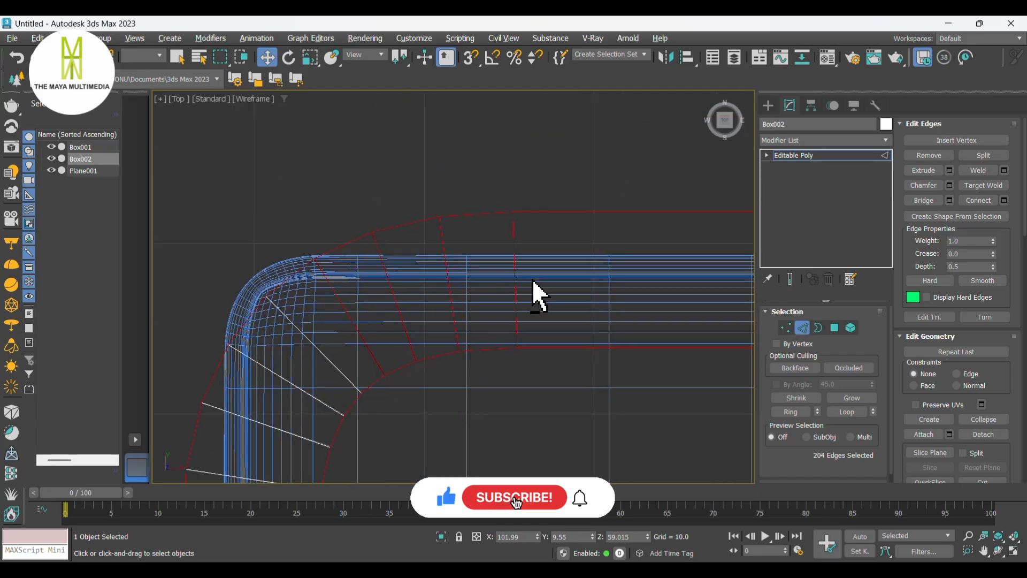
pyautogui.keyDown('alt'); pyautogui.moveTo(538, 278); pyautogui.dragTo(345, 317); pyautogui.keyUp('alt')
pyautogui.scroll(-5, 370, 300)
pyautogui.moveTo(562, 291); pyautogui.dragTo(376, 271, button='middle')
pyautogui.scroll(5, 377, 272)
pyautogui.keyDown('alt'); pyautogui.moveTo(266, 296); pyautogui.dragTo(457, 322); pyautogui.keyUp('alt')
pyautogui.keyDown('alt'); pyautogui.moveTo(477, 369); pyautogui.dragTo(479, 370); pyautogui.keyUp('alt')
pyautogui.moveTo(479, 370); pyautogui.dragTo(442, 221, button='middle')
pyautogui.keyDown('alt'); pyautogui.moveTo(484, 401); pyautogui.dragTo(484, 403); pyautogui.keyUp('alt')
pyautogui.scroll(-5, 455, 310)
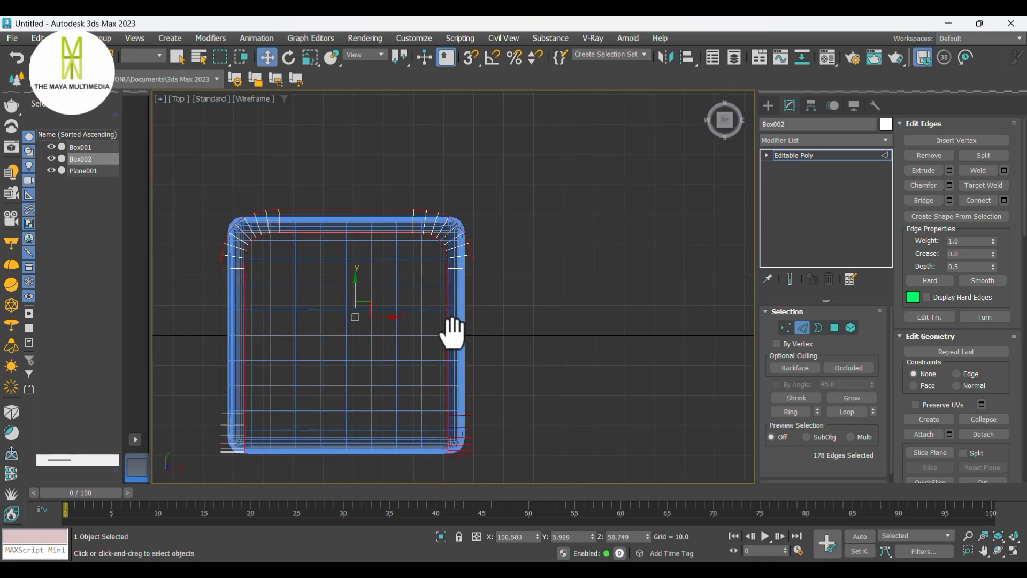
pyautogui.scroll(5, 469, 305)
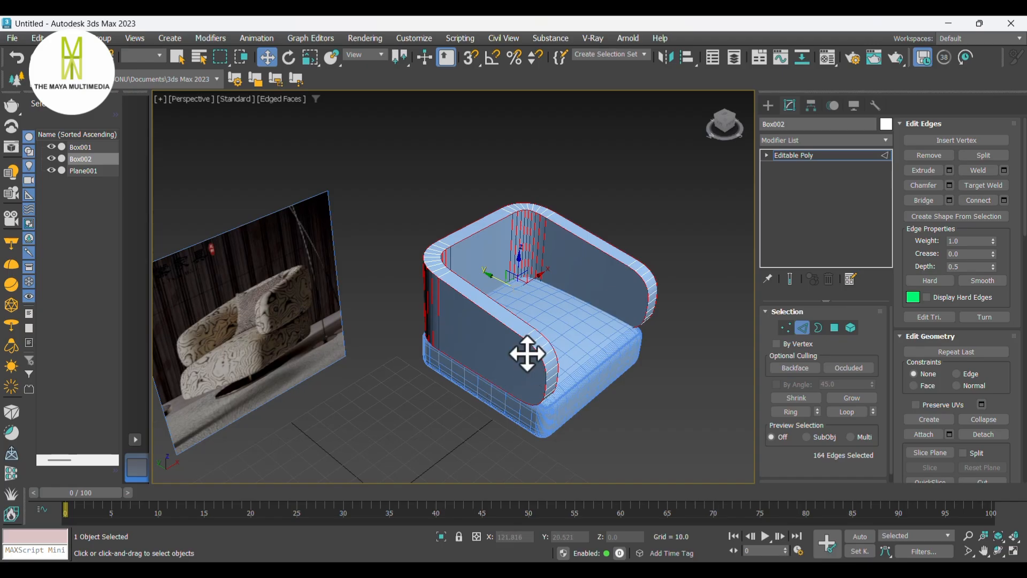
pyautogui.press('l')
pyautogui.keyDown('alt'); pyautogui.moveTo(579, 317); pyautogui.dragTo(289, 321); pyautogui.keyUp('alt')
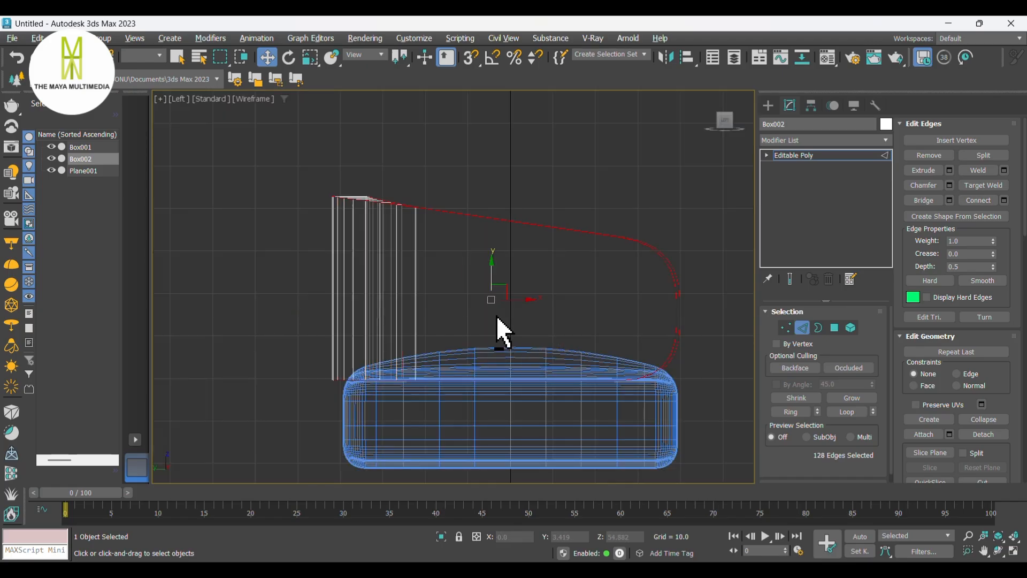
# - Chamfer the top rim edges by about 3.8 units with 3 segments, then deselect them
pyautogui.press('p')
pyautogui.moveTo(585, 378)
pyautogui.keyDown('alt'); pyautogui.mouseDown(button='middle')
pyautogui.moveTo(872, 378)
pyautogui.moveTo(957, 353)
pyautogui.moveTo(508, 294)
pyautogui.mouseUp(button='middle'); pyautogui.keyUp('alt')
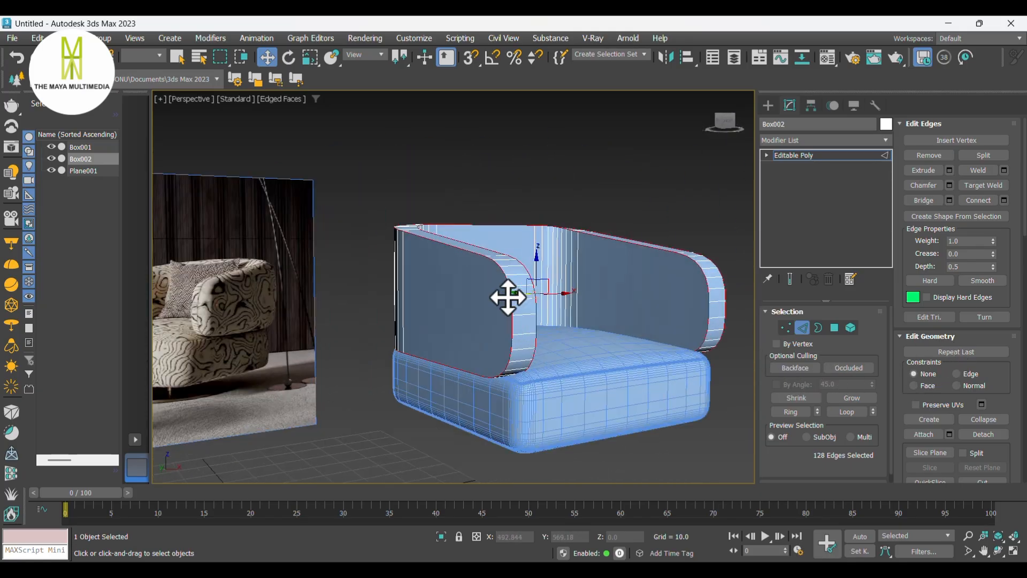
pyautogui.rightClick(503, 297)
pyautogui.click(389, 373)
pyautogui.moveTo(587, 310); pyautogui.dragTo(611, 302, button='middle')
pyautogui.keyDown('alt'); pyautogui.moveTo(611, 302); pyautogui.dragTo(473, 366, button='middle'); pyautogui.keyUp('alt')
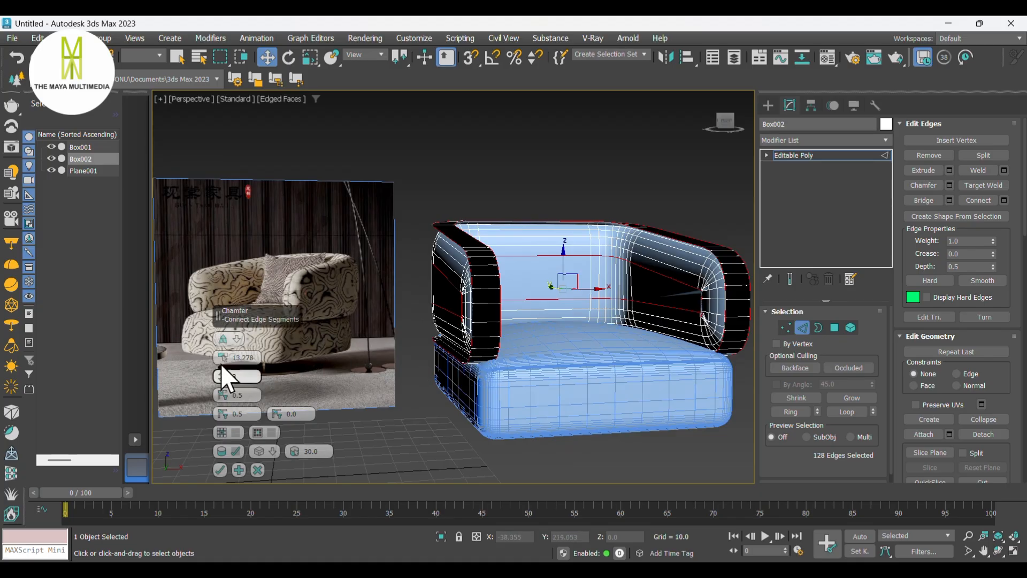
pyautogui.moveTo(223, 364); pyautogui.dragTo(229, 396)
pyautogui.moveTo(449, 280); pyautogui.dragTo(459, 310, button='middle')
pyautogui.scroll(5, 463, 305)
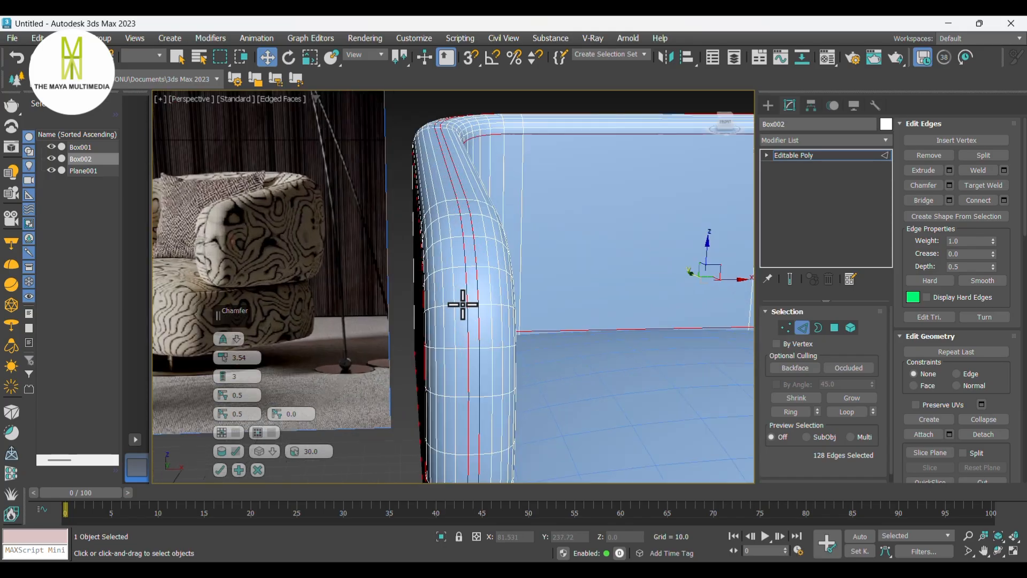
pyautogui.click(223, 354)
pyautogui.click(222, 354)
pyautogui.click(222, 354)
pyautogui.click(223, 354)
pyautogui.click(222, 354)
pyautogui.click(222, 354)
pyautogui.click(223, 354)
pyautogui.click(223, 354)
pyautogui.click(222, 354)
pyautogui.click(223, 354)
pyautogui.click(222, 354)
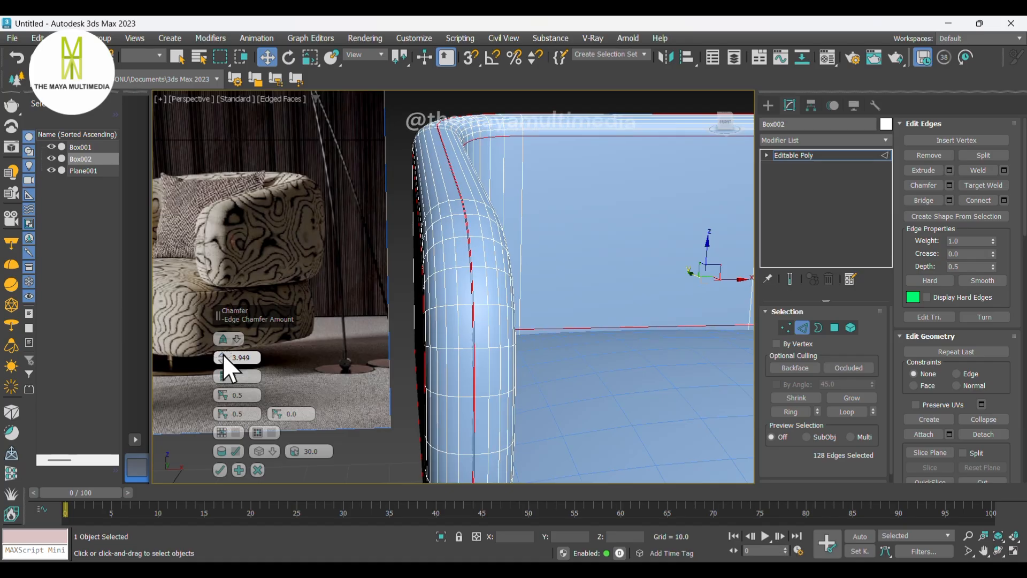
pyautogui.click(222, 360)
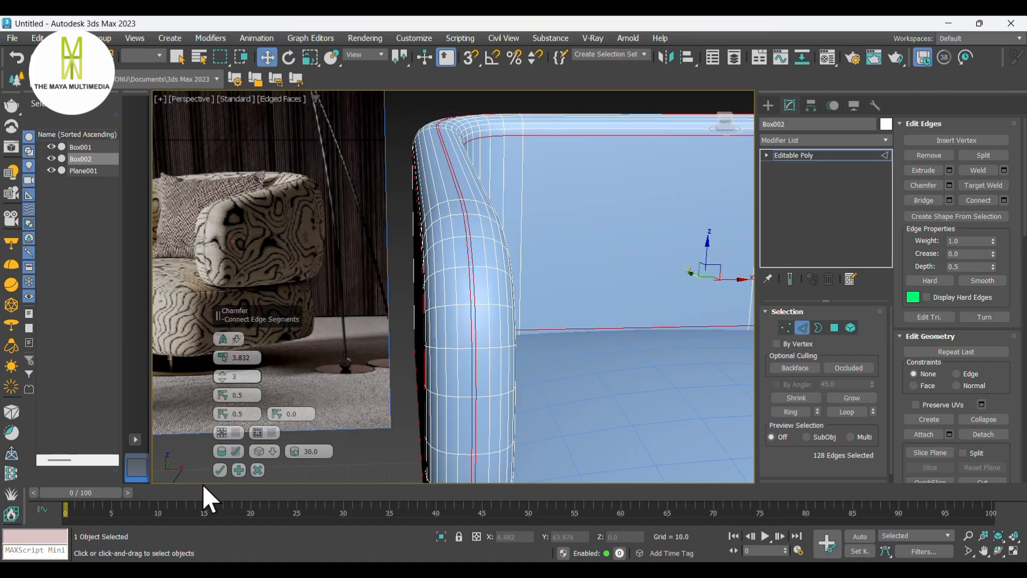
pyautogui.click(219, 470)
pyautogui.click(293, 449)
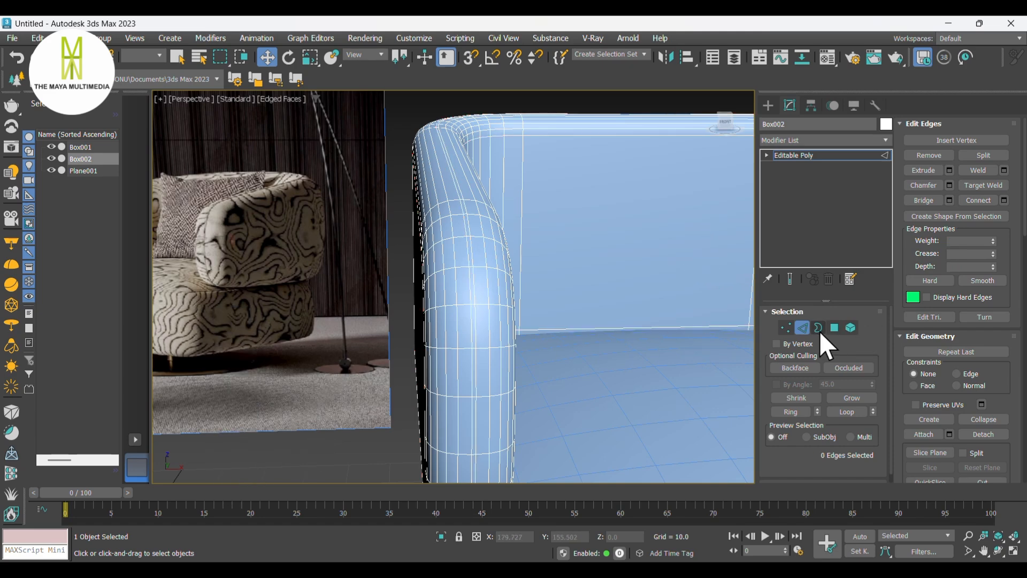
# - Select the loop of polygons along the middle of the chamfered top rim strip
pyautogui.click(834, 327)
pyautogui.scroll(5, 474, 295)
pyautogui.click(470, 291)
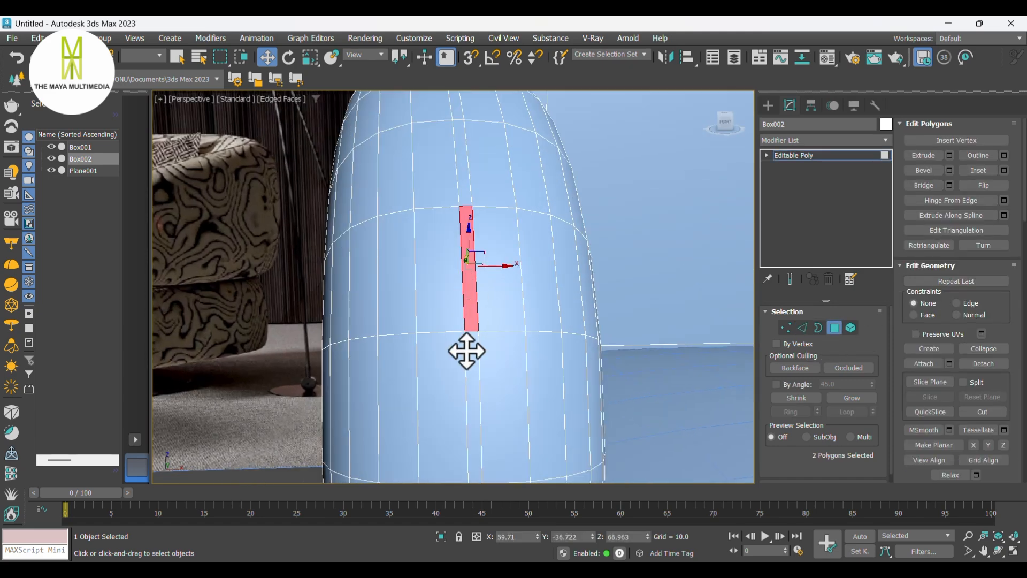
pyautogui.keyDown('shift'); pyautogui.click(468, 351); pyautogui.keyUp('shift')
pyautogui.scroll(-2, 491, 321)
pyautogui.scroll(-6, 490, 318)
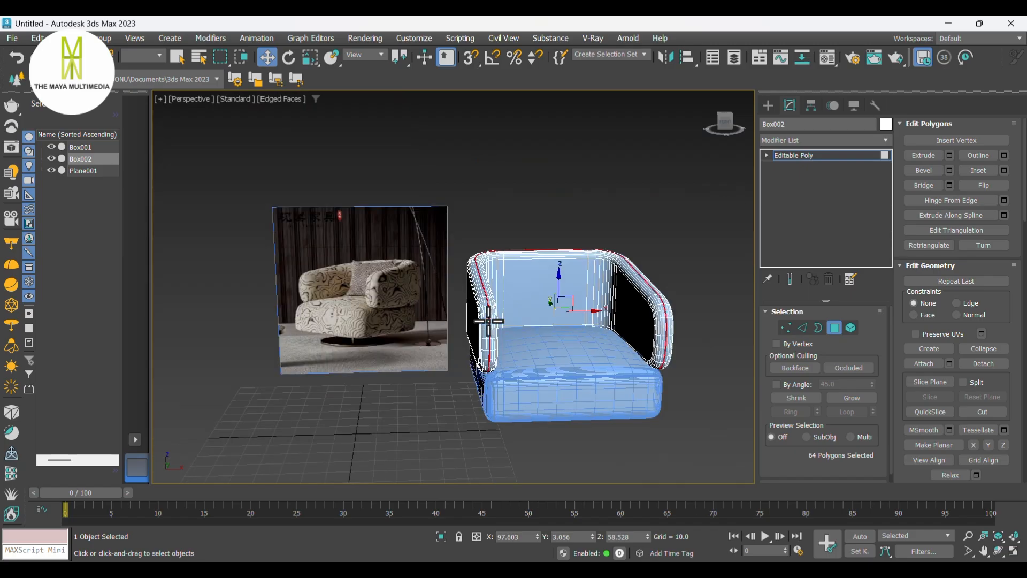
pyautogui.scroll(5, 484, 321)
pyautogui.scroll(2, 490, 316)
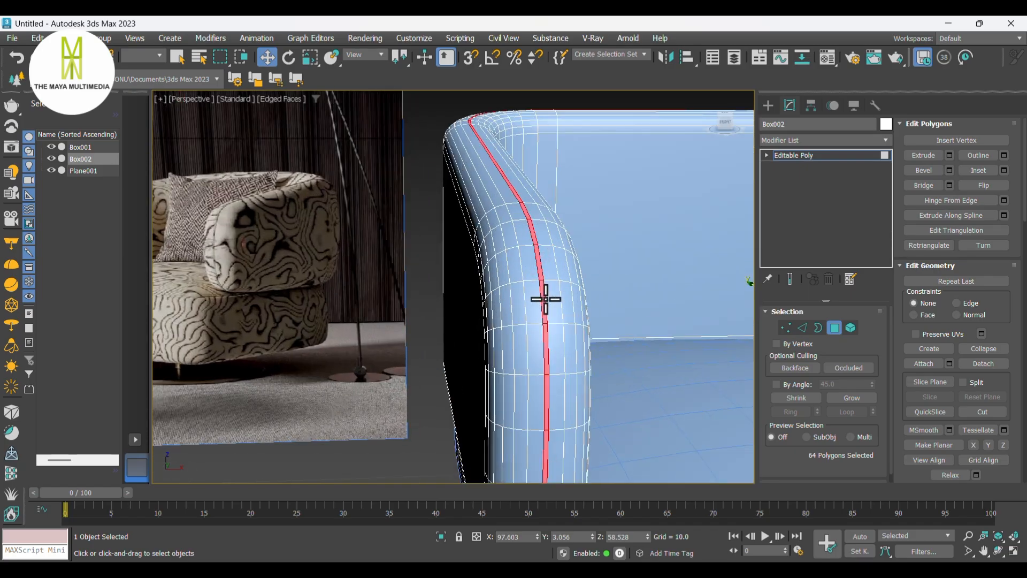
# - Extrude the selected rim-strip polygons by -0.2 units to form a piping groove
pyautogui.rightClick(543, 301)
pyautogui.click(456, 332)
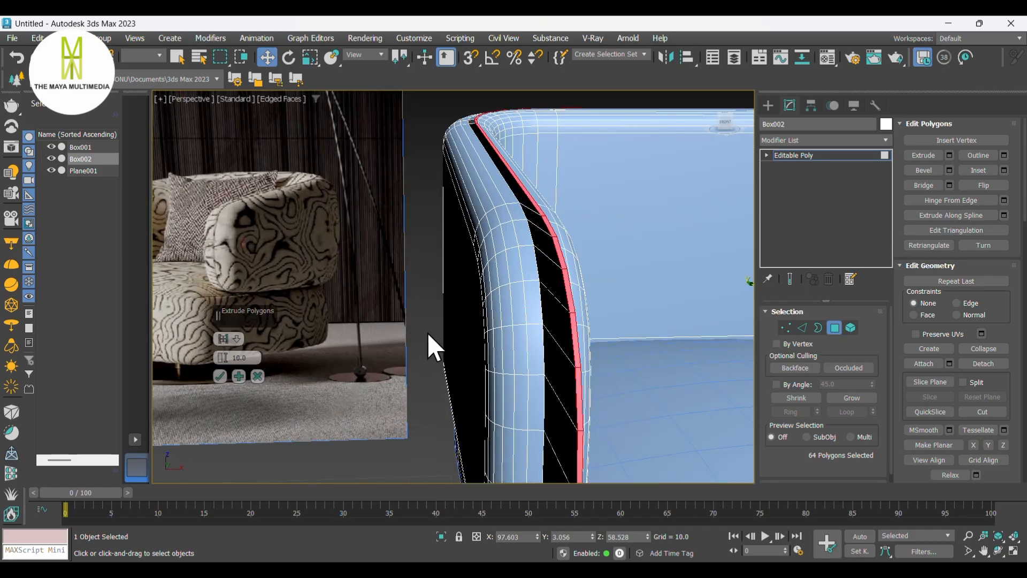
pyautogui.click(236, 339)
pyautogui.click(289, 366)
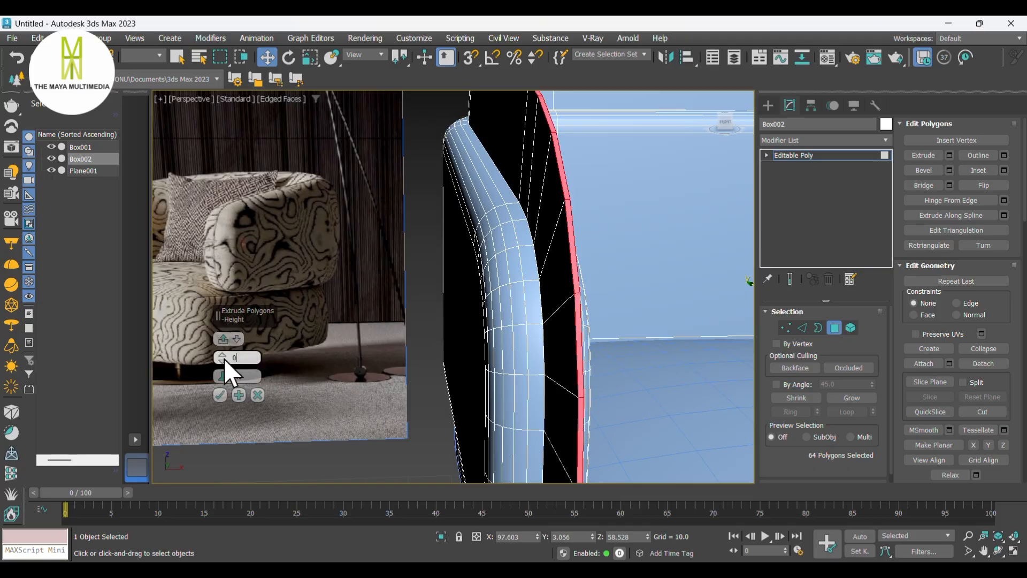
pyautogui.press('Return')
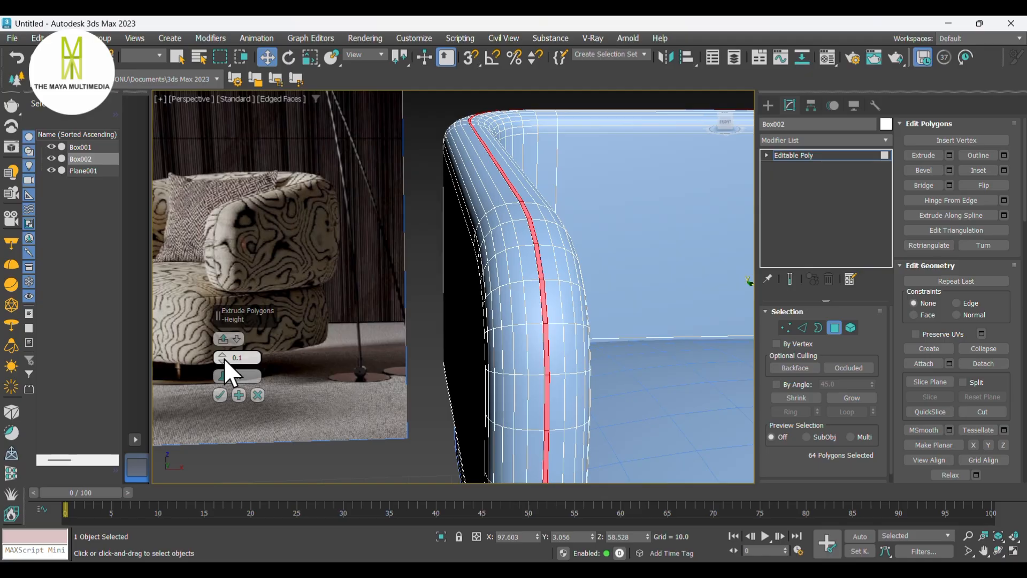
pyautogui.click(259, 359)
pyautogui.press('Return')
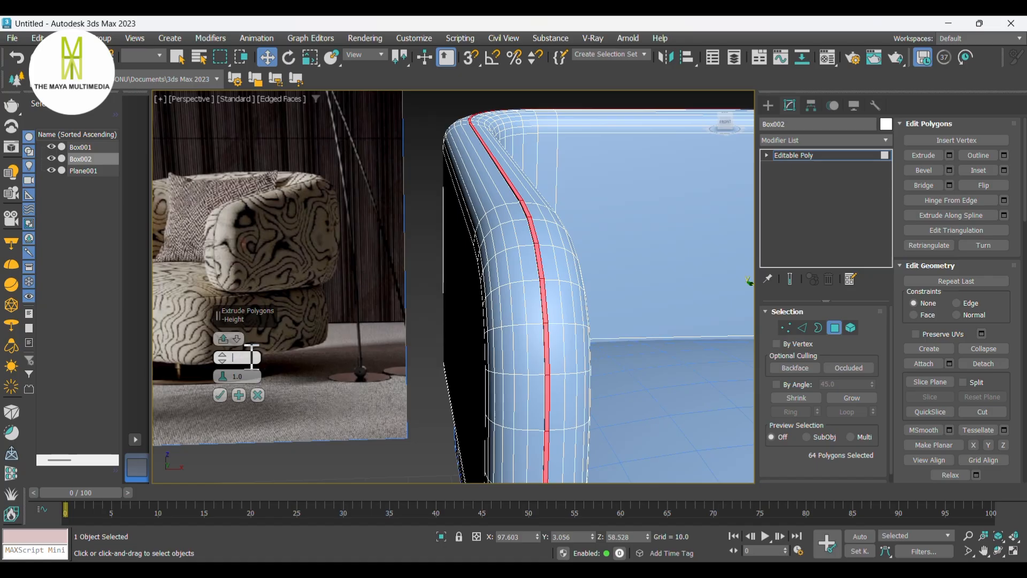
pyautogui.write('.2')
pyautogui.press('Return')
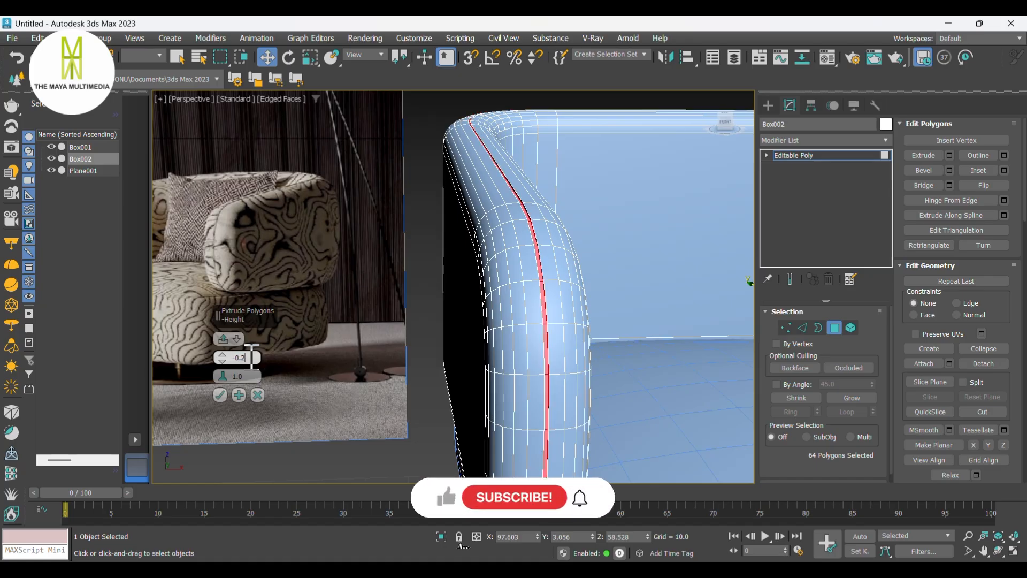
pyautogui.click(219, 395)
# - Select an edge ring across the frame's top strip and connect it to add edge loops
pyautogui.scroll(-10, 280, 338)
pyautogui.scroll(10, 385, 323)
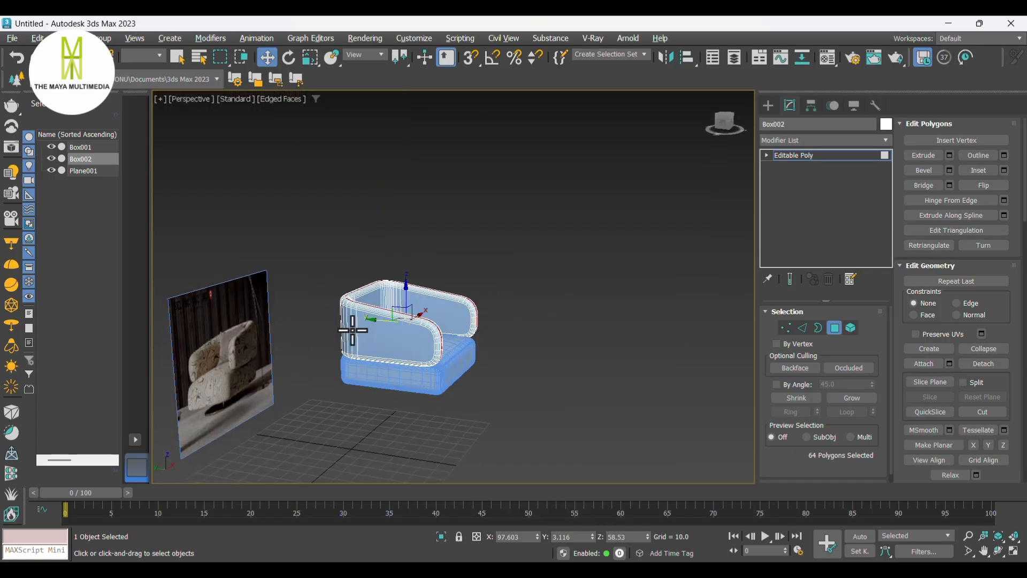
pyautogui.click(390, 271)
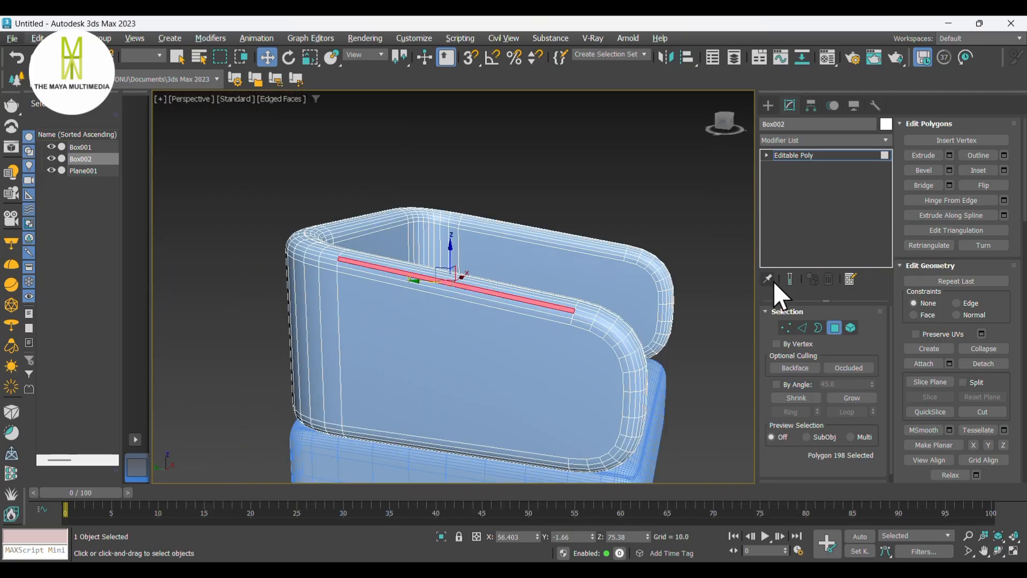
pyautogui.click(802, 329)
pyautogui.click(470, 293)
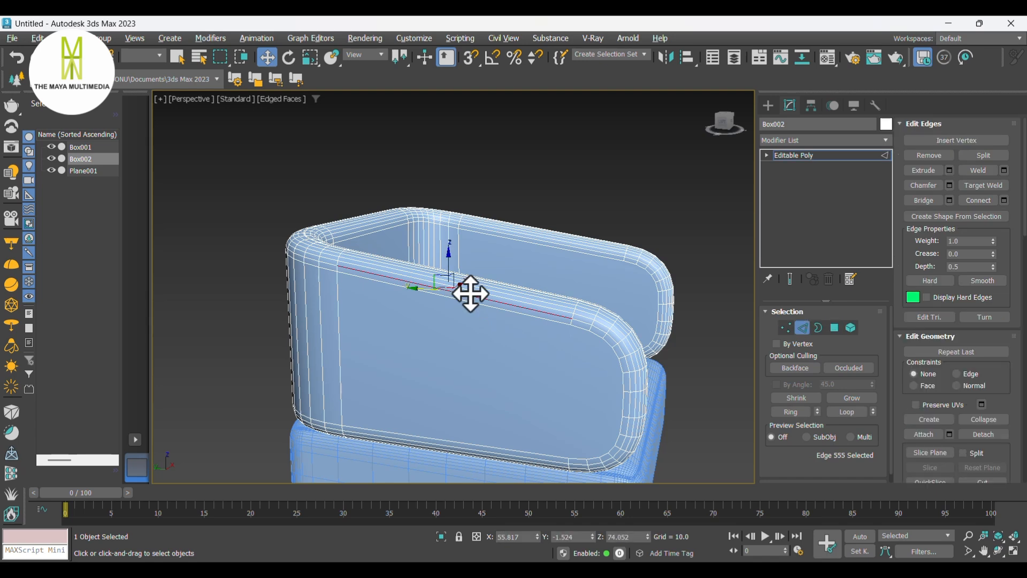
pyautogui.hotkey('alt', 'r')
pyautogui.keyDown('ctrl'); pyautogui.click(437, 443); pyautogui.keyUp('ctrl')
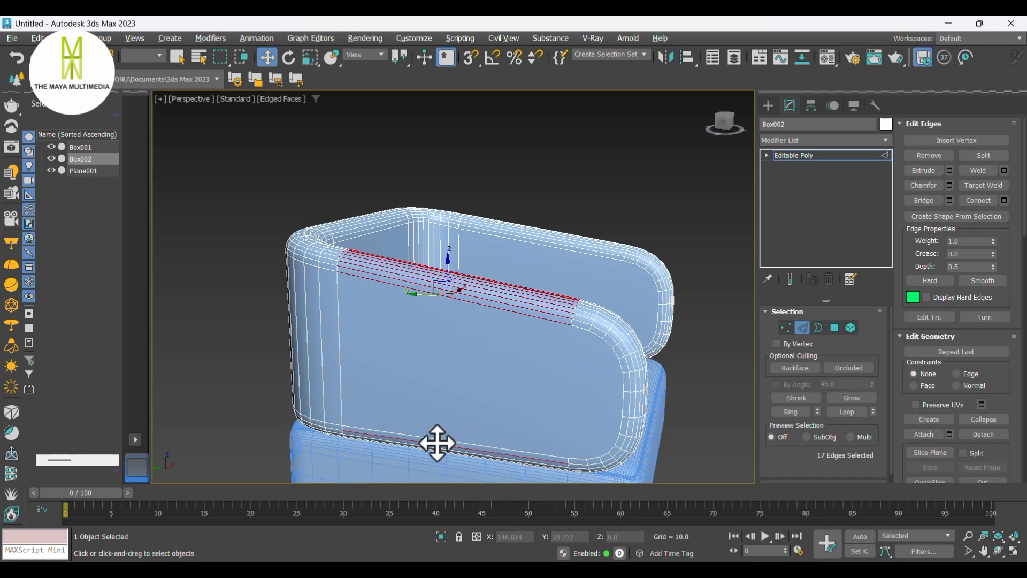
pyautogui.hotkey('alt', 'r')
pyautogui.keyDown('alt'); pyautogui.moveTo(436, 440); pyautogui.dragTo(439, 316, button='middle'); pyautogui.keyUp('alt')
pyautogui.rightClick(439, 279)
pyautogui.click(323, 326)
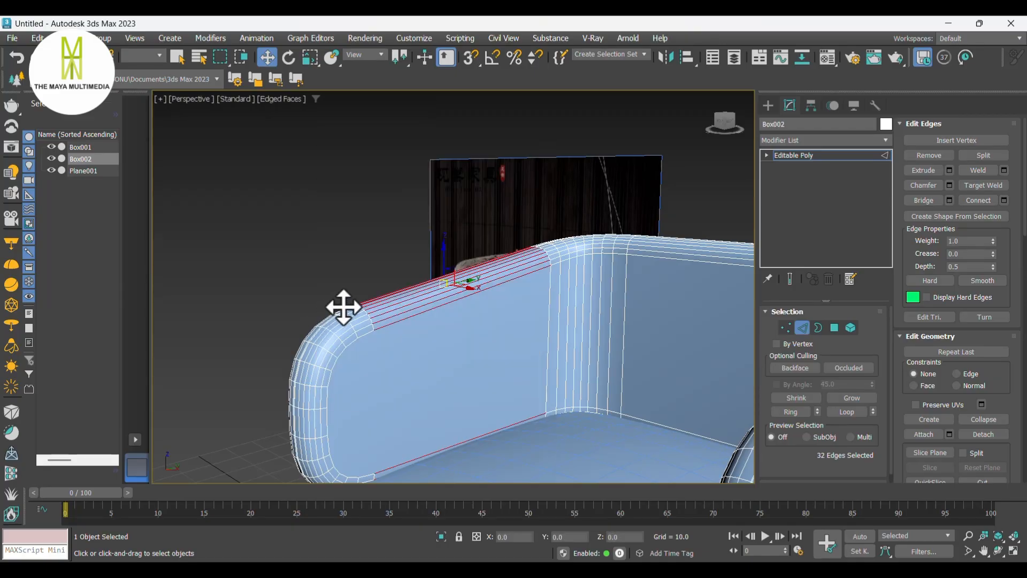
pyautogui.click(223, 339)
pyautogui.click(220, 395)
# - Select the edge ring along the right arm's inner face and connect it with 3 segments
pyautogui.keyDown('alt'); pyautogui.moveTo(509, 342); pyautogui.dragTo(492, 368, button='middle'); pyautogui.keyUp('alt')
pyautogui.hotkey('alt', 'r')
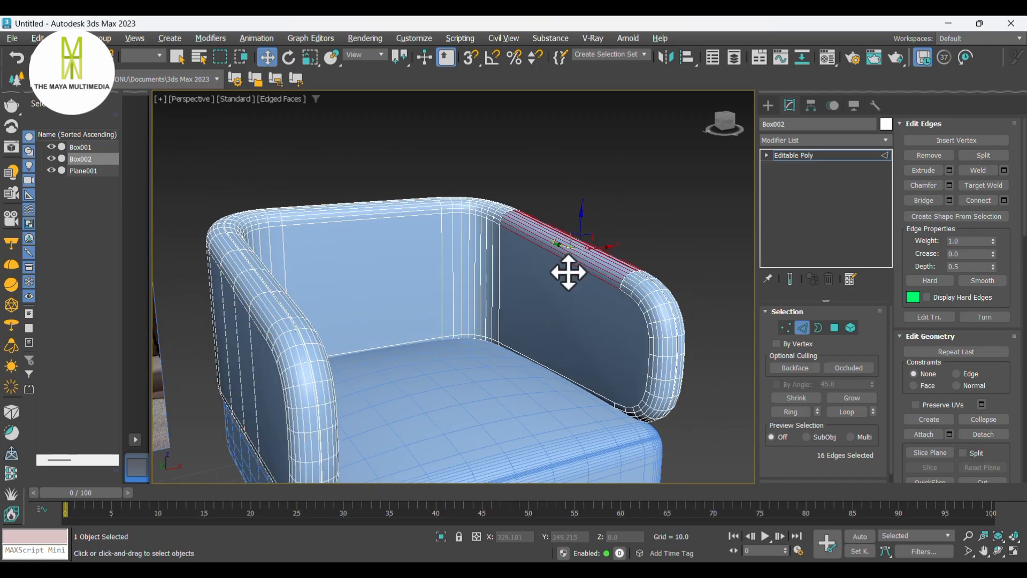
pyautogui.rightClick(566, 373)
pyautogui.click(448, 422)
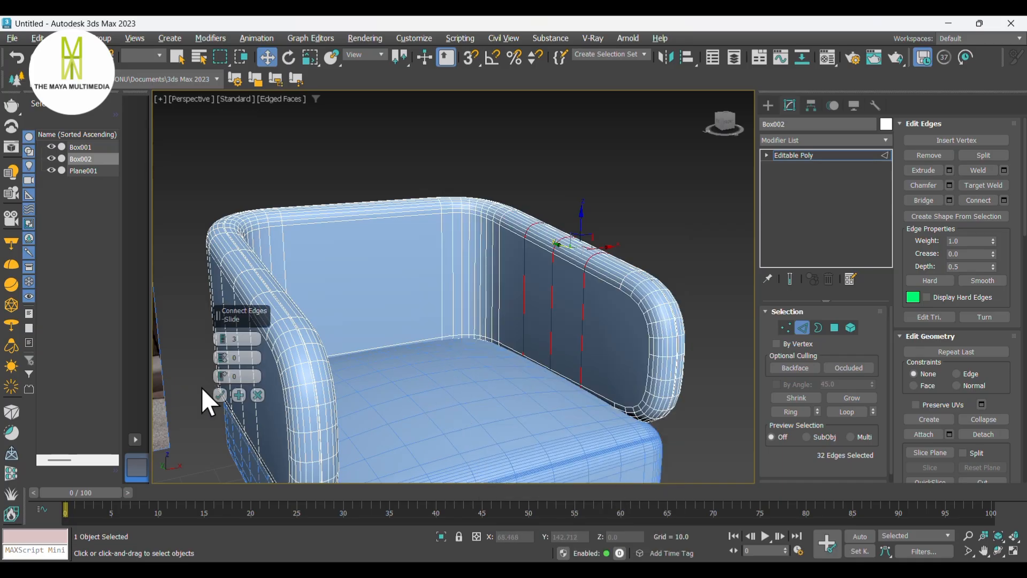
pyautogui.click(219, 395)
# - Select the edge ring across the back panel and connect it with 3 new edge loops
pyautogui.keyDown('alt'); pyautogui.moveTo(505, 300); pyautogui.dragTo(454, 309, button='middle'); pyautogui.keyUp('alt')
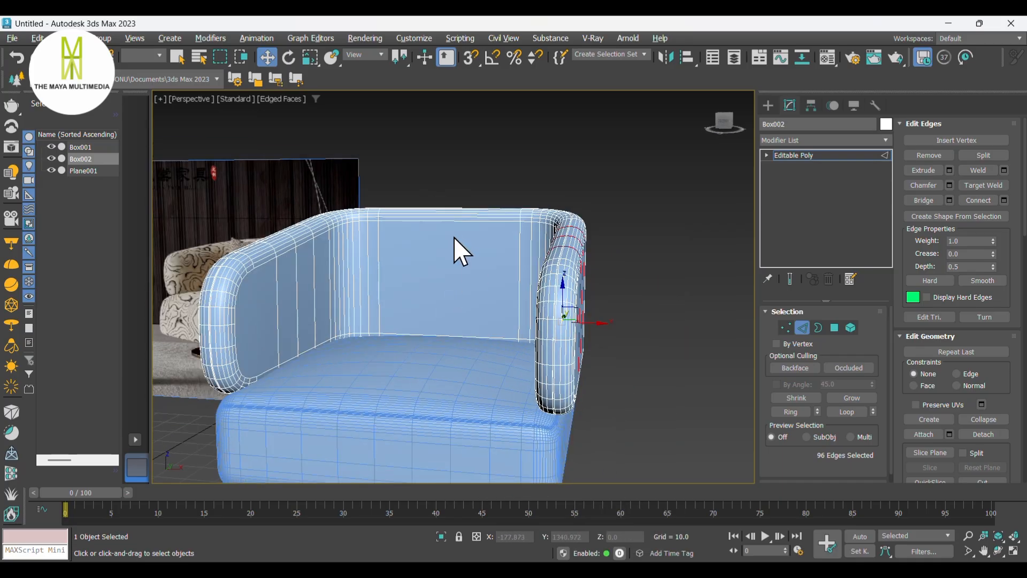
pyautogui.click(458, 220)
pyautogui.hotkey('alt', 'r')
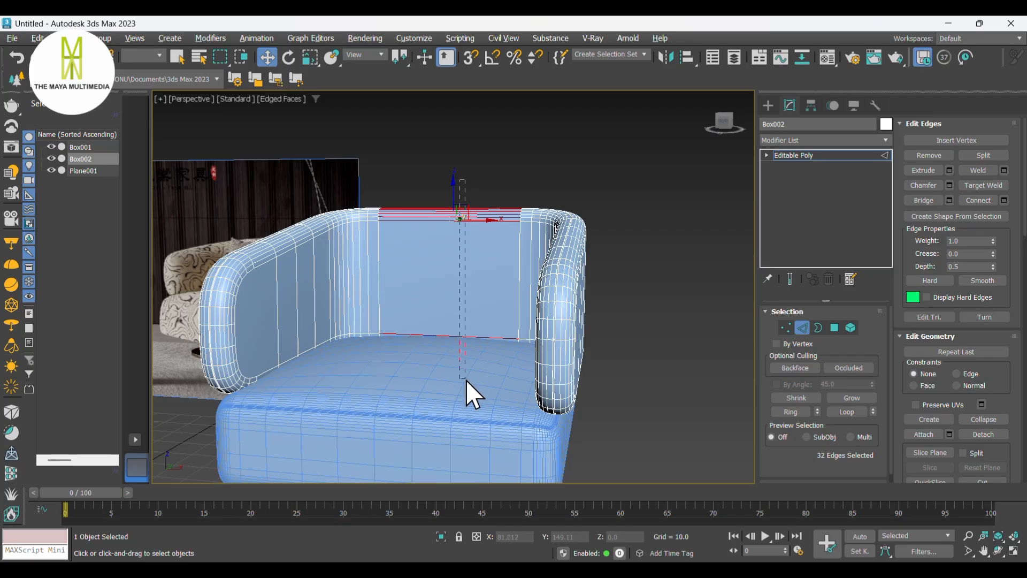
pyautogui.rightClick(450, 213)
pyautogui.click(338, 253)
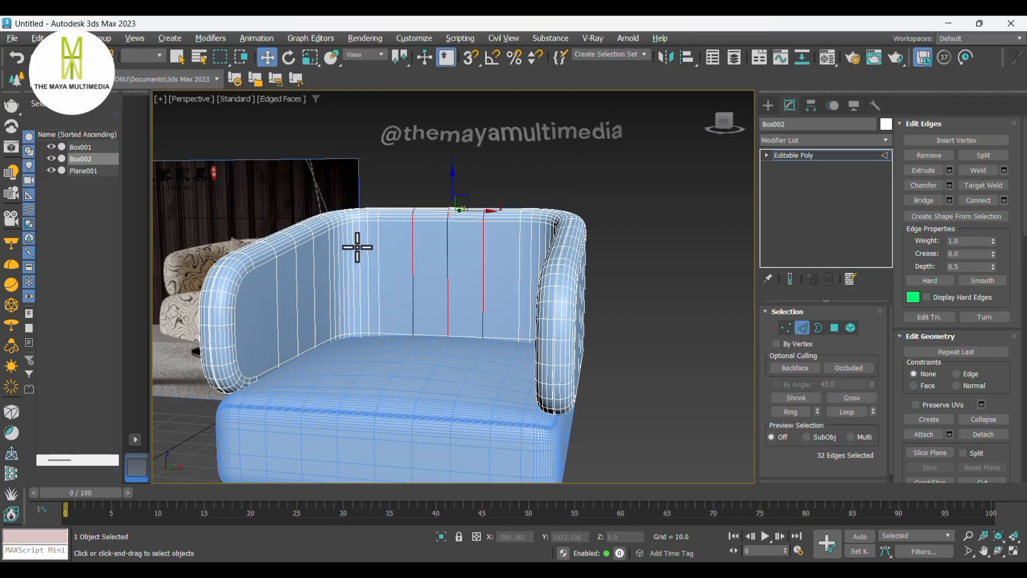
pyautogui.click(219, 395)
# - Select the remaining edge rings on the arms and connect them with new edge loops
pyautogui.click(276, 309)
pyautogui.hotkey('alt', 'r')
pyautogui.keyDown('alt'); pyautogui.moveTo(380, 320); pyautogui.dragTo(475, 308, button='middle'); pyautogui.keyUp('alt')
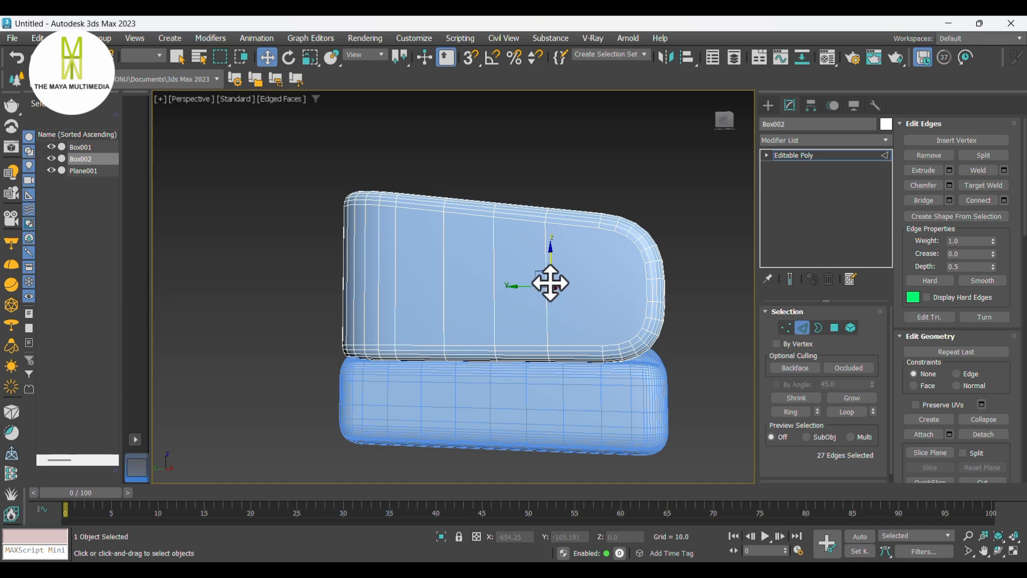
pyautogui.keyDown('ctrl'); pyautogui.click(547, 298); pyautogui.keyUp('ctrl')
pyautogui.moveTo(545, 297)
pyautogui.keyDown('alt'); pyautogui.mouseDown(button='middle')
pyautogui.moveTo(576, 314)
pyautogui.moveTo(449, 312)
pyautogui.moveTo(367, 332)
pyautogui.moveTo(499, 335)
pyautogui.moveTo(542, 303)
pyautogui.mouseUp(button='middle'); pyautogui.keyUp('alt')
pyautogui.rightClick(552, 289)
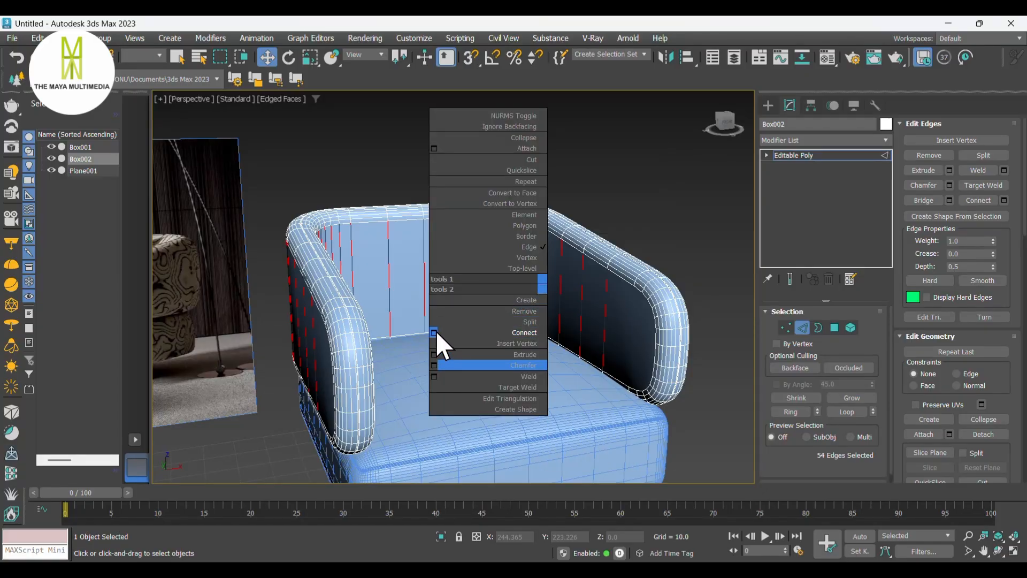
pyautogui.click(435, 330)
pyautogui.click(220, 395)
pyautogui.keyDown('alt'); pyautogui.moveTo(433, 383); pyautogui.dragTo(568, 353, button='middle'); pyautogui.keyUp('alt')
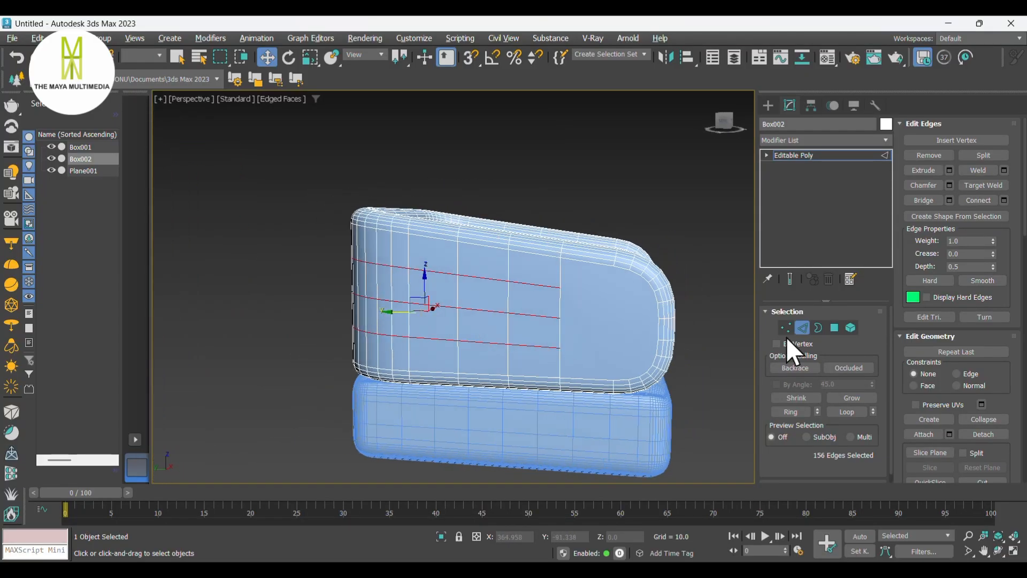
# - Select the polygons on the arm's outer side and inset them by about 3.66 units
pyautogui.click(834, 327)
pyautogui.moveTo(653, 337); pyautogui.dragTo(483, 336, button='middle')
pyautogui.click(557, 321)
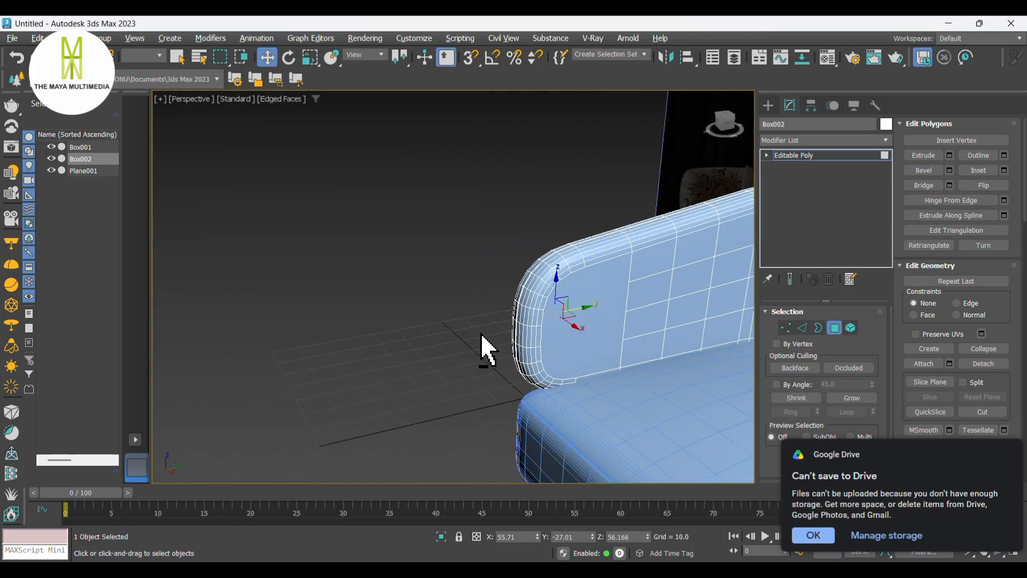
pyautogui.keyDown('alt'); pyautogui.moveTo(594, 327); pyautogui.dragTo(569, 275, button='middle'); pyautogui.keyUp('alt')
pyautogui.keyDown('alt'); pyautogui.moveTo(467, 201); pyautogui.dragTo(451, 280, button='middle'); pyautogui.keyUp('alt')
pyautogui.rightClick(447, 288)
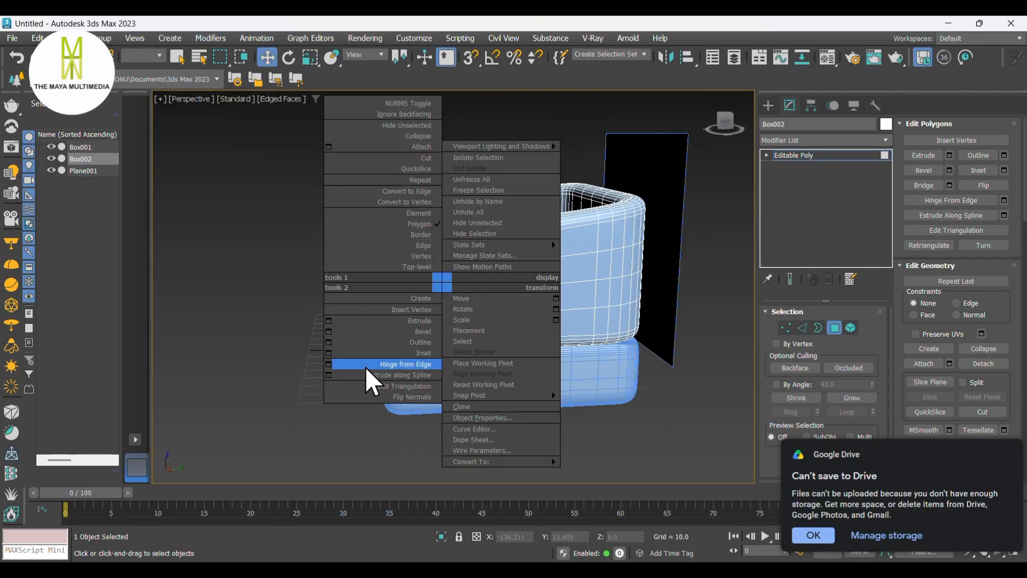
pyautogui.click(339, 353)
pyautogui.scroll(8, 329, 354)
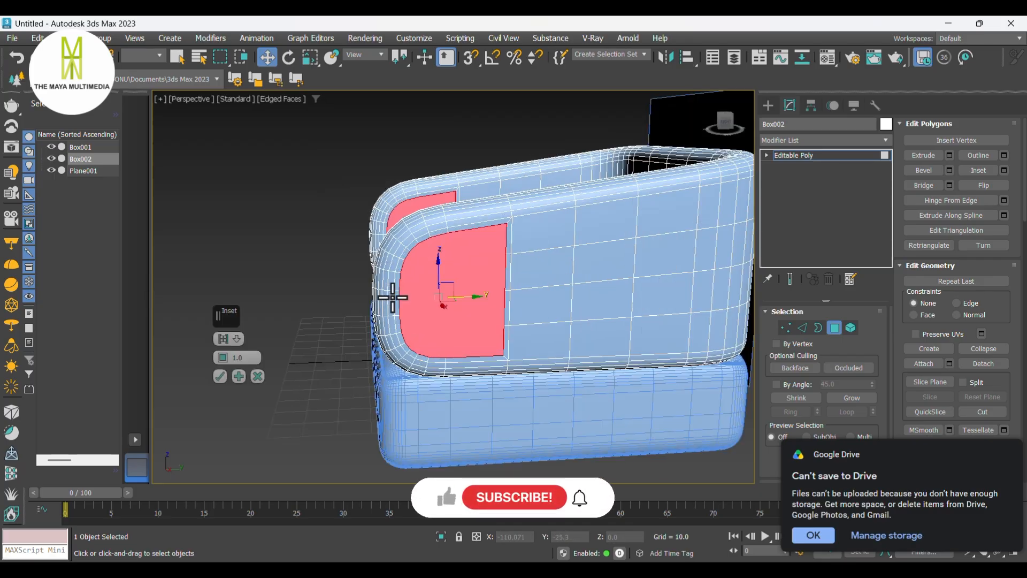
pyautogui.moveTo(221, 354)
pyautogui.mouseDown()
pyautogui.moveTo(223, 327)
pyautogui.moveTo(228, 354)
pyautogui.mouseUp()
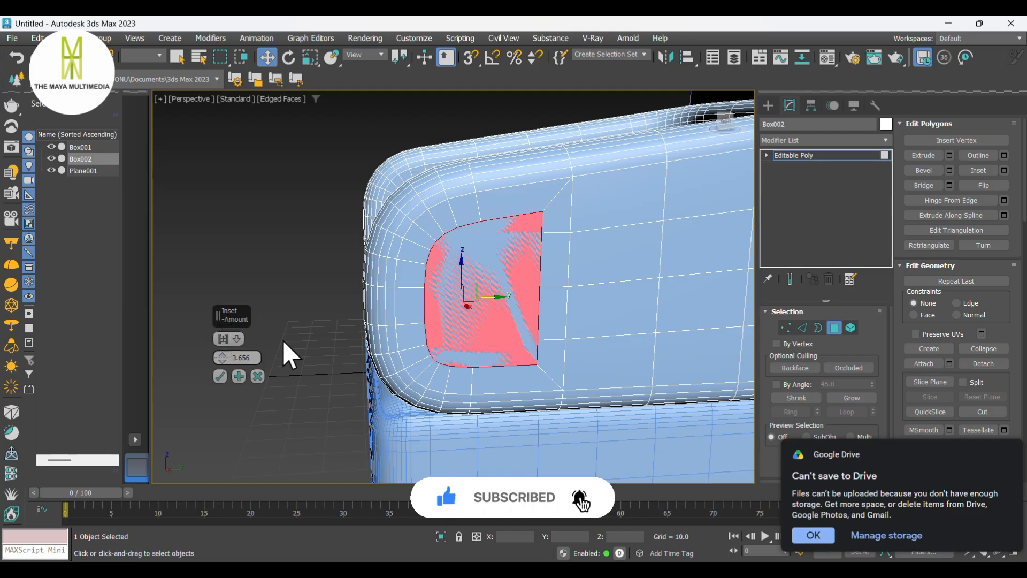
pyautogui.scroll(-4, 429, 352)
pyautogui.keyDown('alt'); pyautogui.moveTo(429, 351); pyautogui.dragTo(556, 376, button='middle'); pyautogui.keyUp('alt')
pyautogui.click(217, 378)
# - Apply a TurboSmooth modifier to the frame and switch off edged-faces display
pyautogui.click(574, 322)
pyautogui.scroll(-4, 579, 348)
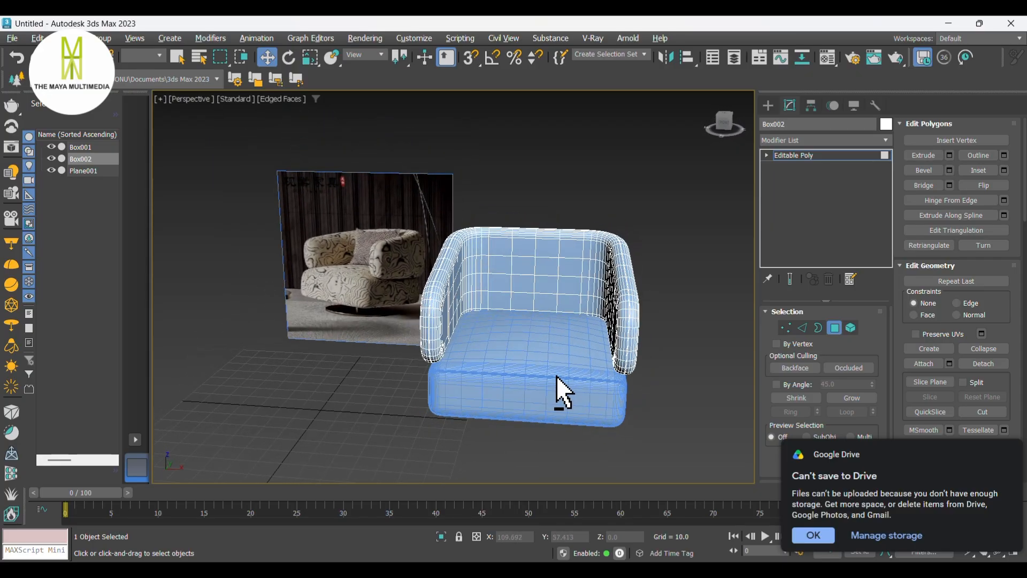
pyautogui.click(800, 139)
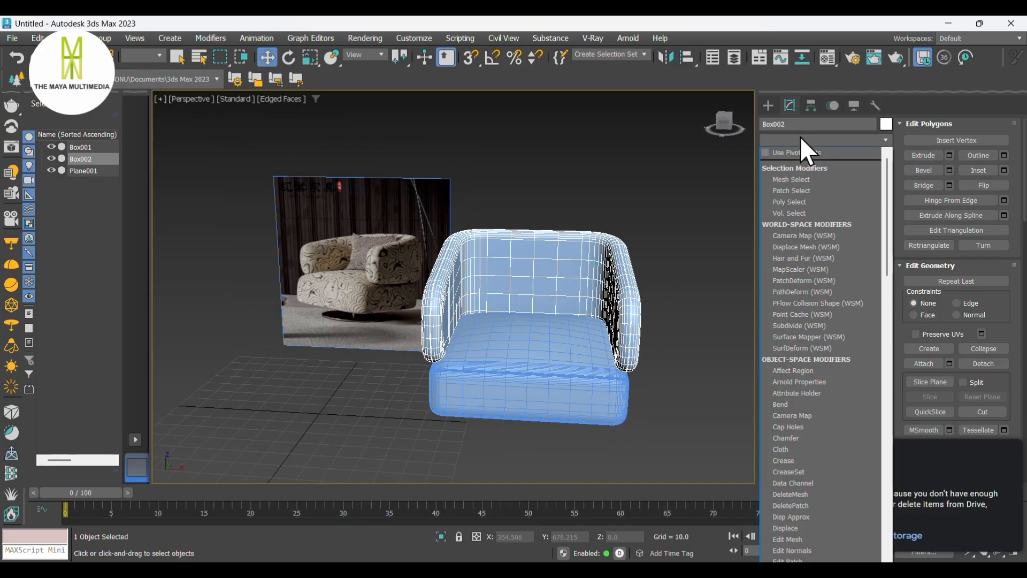
pyautogui.write('tu')
pyautogui.click(797, 295)
pyautogui.keyDown('alt'); pyautogui.moveTo(726, 315); pyautogui.dragTo(662, 300, button='middle'); pyautogui.keyUp('alt')
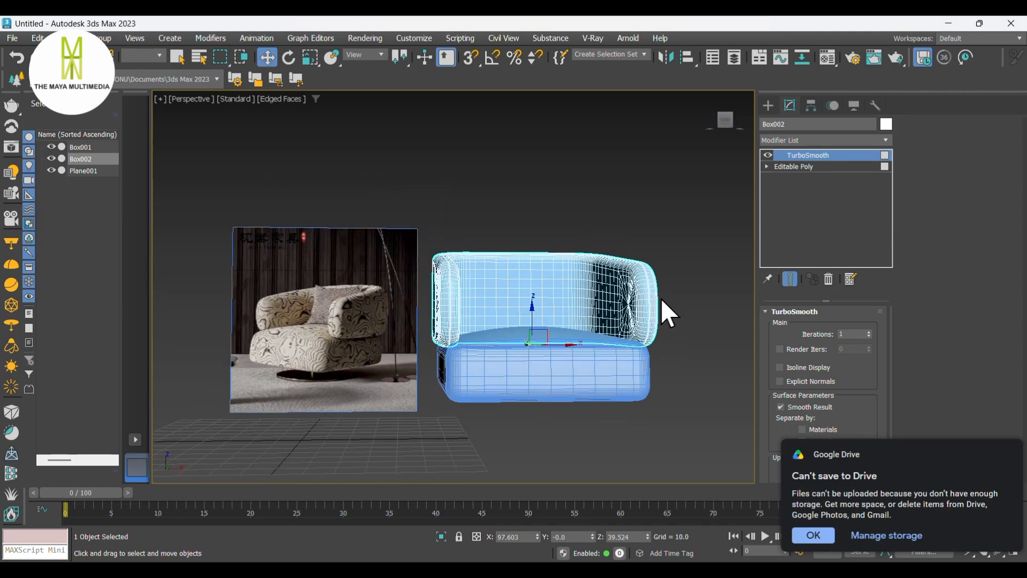
pyautogui.press('F4')
pyautogui.moveTo(685, 318)
pyautogui.keyDown('alt'); pyautogui.mouseDown(button='middle')
pyautogui.moveTo(424, 344)
pyautogui.moveTo(287, 339)
pyautogui.moveTo(297, 285)
pyautogui.moveTo(488, 268)
pyautogui.moveTo(587, 314)
pyautogui.moveTo(687, 336)
pyautogui.moveTo(672, 315)
pyautogui.moveTo(679, 360)
pyautogui.moveTo(674, 327)
pyautogui.moveTo(679, 336)
pyautogui.moveTo(701, 321)
pyautogui.moveTo(638, 321)
pyautogui.moveTo(666, 316)
pyautogui.moveTo(701, 337)
pyautogui.mouseUp(button='middle'); pyautogui.keyUp('alt')
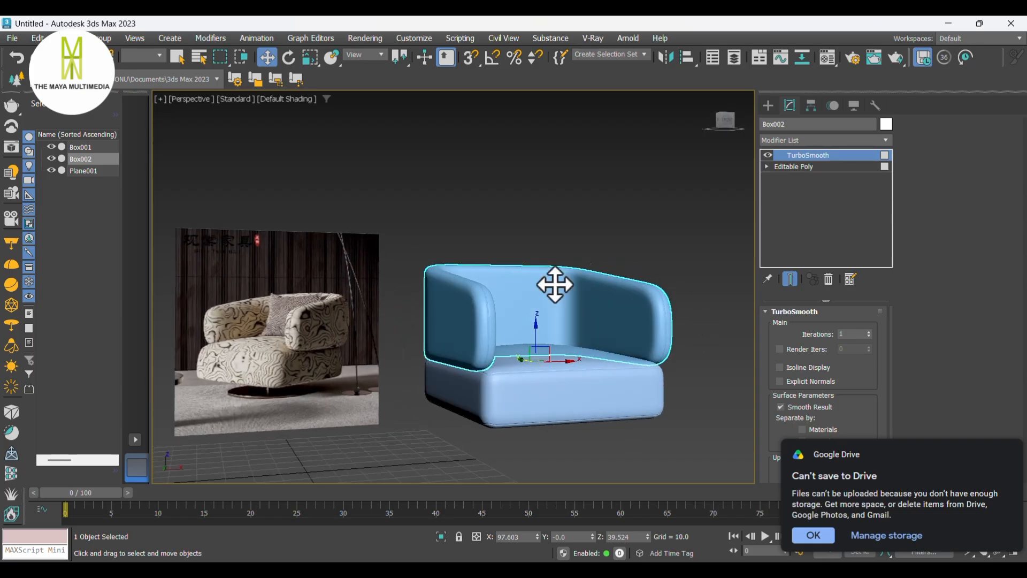
pyautogui.click(783, 140)
pyautogui.scroll(-10, 783, 143)
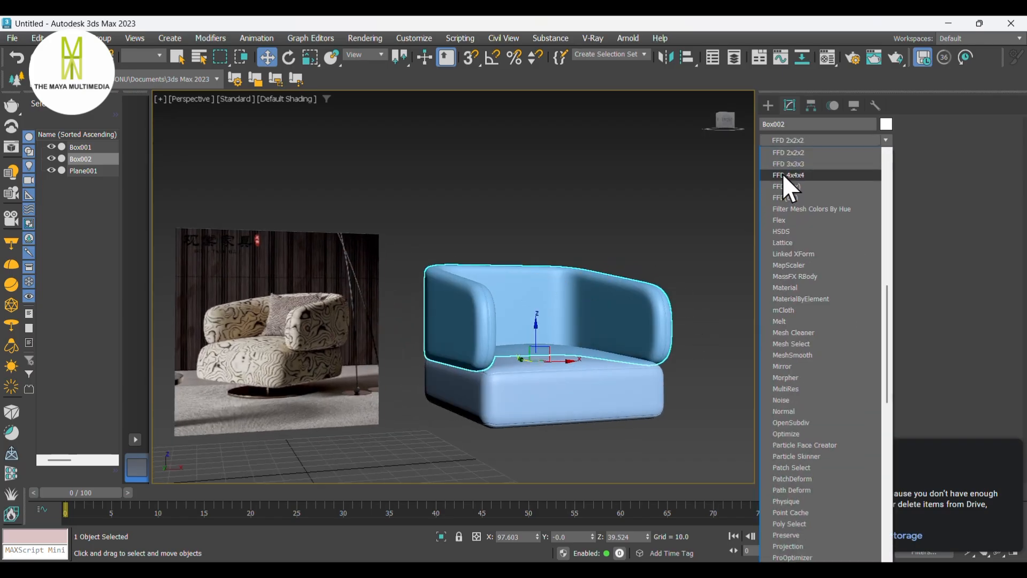
pyautogui.click(782, 173)
pyautogui.rightClick(809, 155)
pyautogui.click(842, 177)
# - Convert the frame to Editable Poly and add an FFD 4x4x4 modifier
pyautogui.rightClick(532, 313)
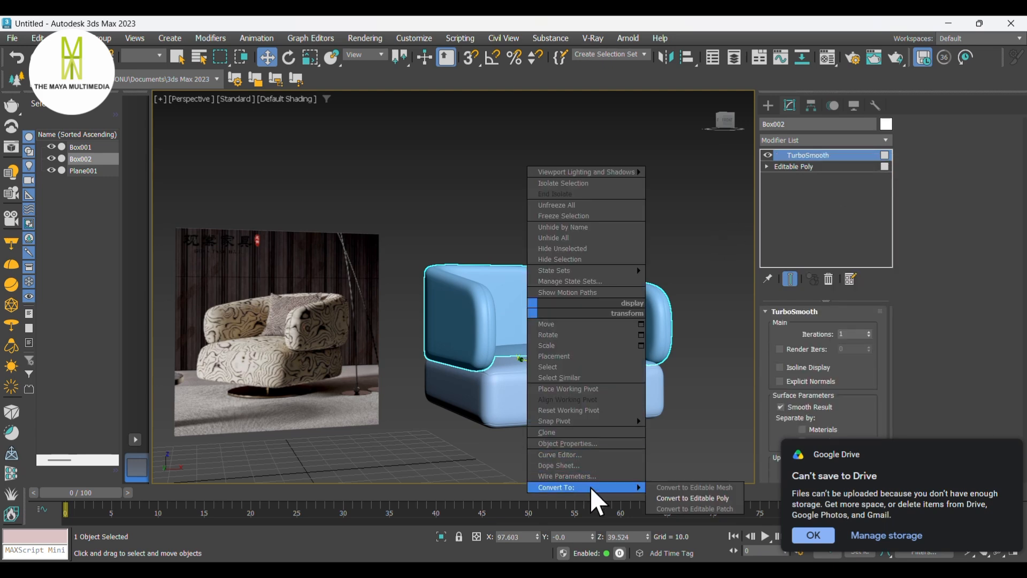
pyautogui.click(669, 488)
pyautogui.click(792, 155)
pyautogui.click(791, 141)
pyautogui.scroll(-10, 791, 142)
pyautogui.click(793, 170)
# - Enter the FFD control points and pull the left arm's lattice points inward to taper it
pyautogui.click(780, 155)
pyautogui.click(805, 167)
pyautogui.click(803, 166)
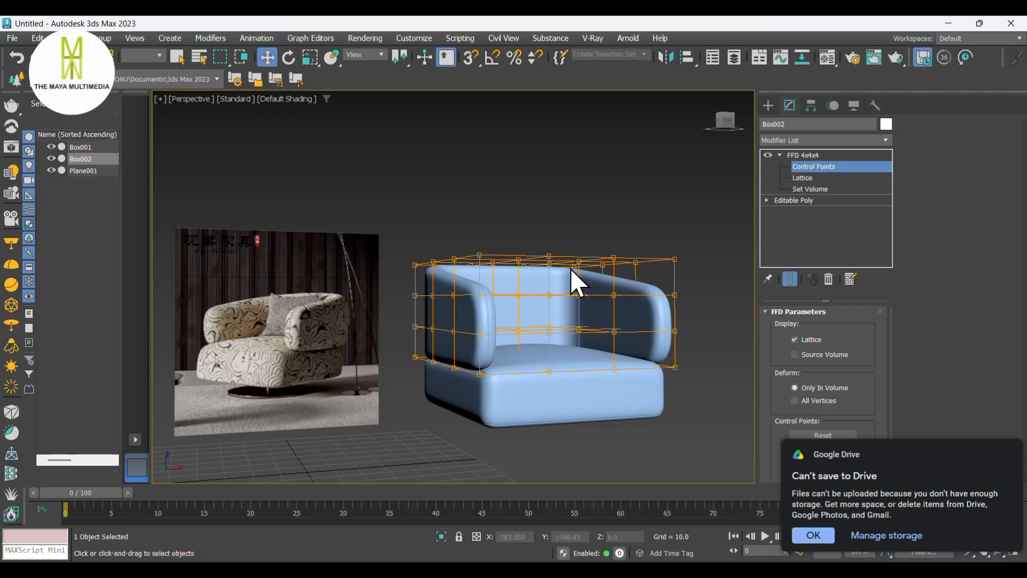
pyautogui.click(454, 295)
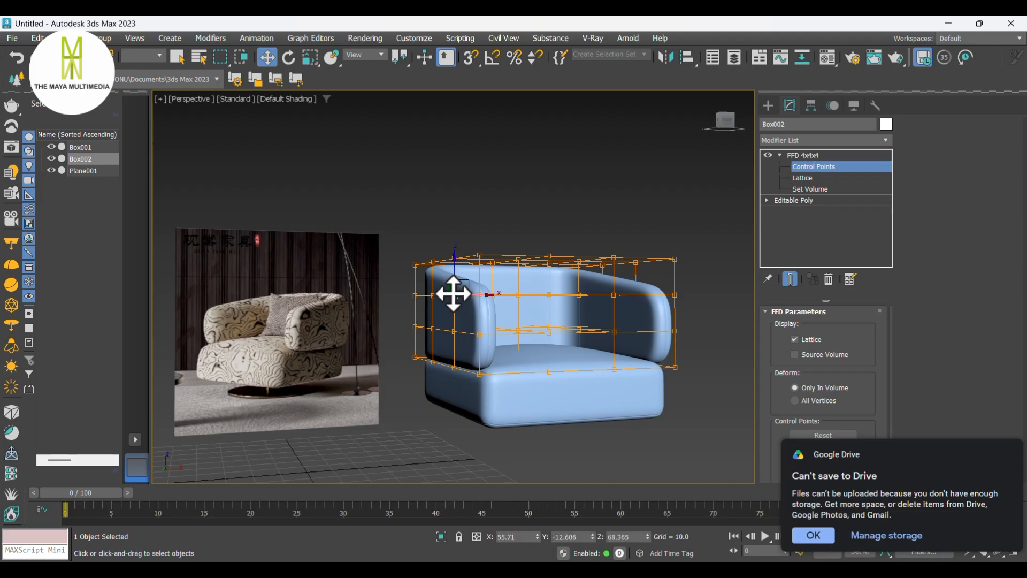
pyautogui.click(435, 330)
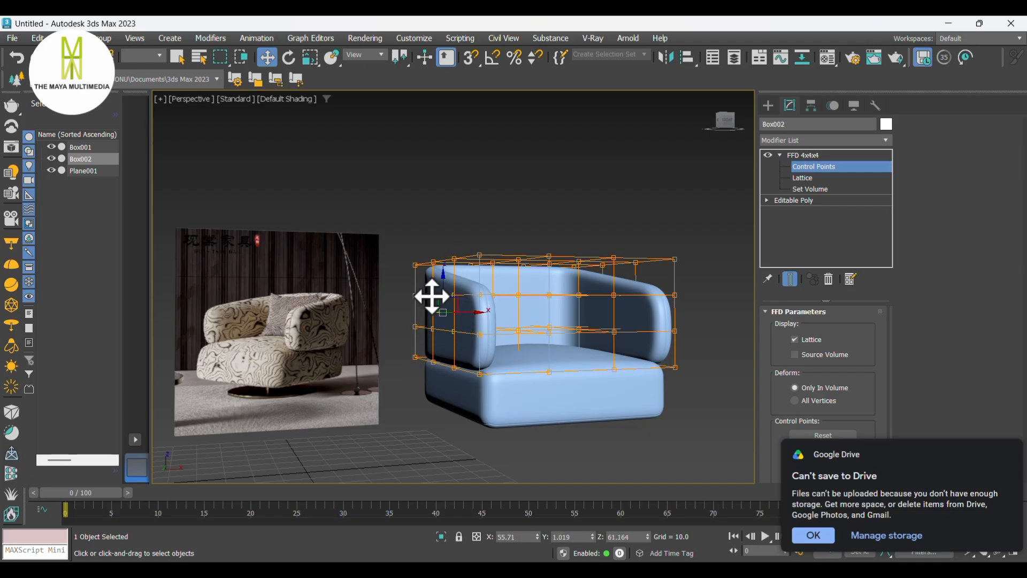
pyautogui.moveTo(474, 312); pyautogui.dragTo(465, 312)
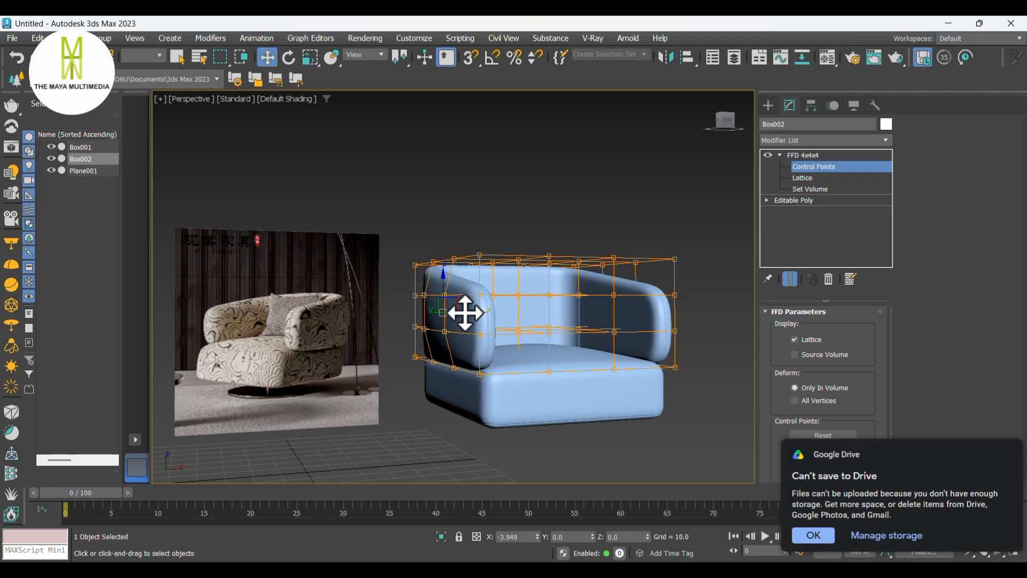
pyautogui.keyDown('alt'); pyautogui.moveTo(513, 330); pyautogui.dragTo(483, 336, button='middle'); pyautogui.keyUp('alt')
# - Move the backrest's middle lattice control points to reshape the back, undoing one move
pyautogui.scroll(3, 455, 320)
pyautogui.click(550, 284)
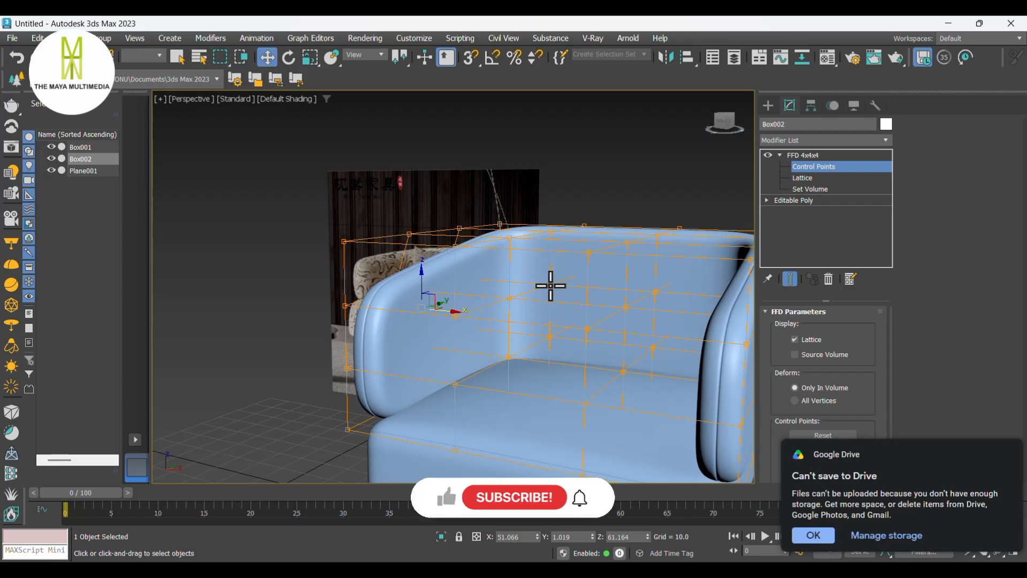
pyautogui.moveTo(525, 334); pyautogui.dragTo(968, 344)
pyautogui.keyDown('alt'); pyautogui.moveTo(541, 366); pyautogui.dragTo(576, 325, button='middle'); pyautogui.keyUp('alt')
pyautogui.scroll(-3, 576, 325)
pyautogui.hotkey('ctrl', 'z')
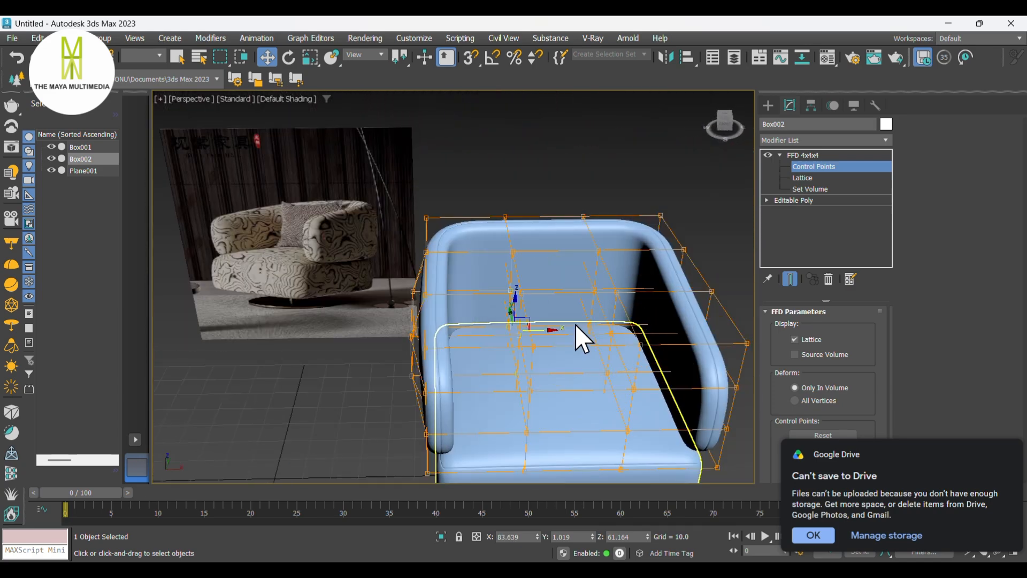
pyautogui.keyDown('alt'); pyautogui.moveTo(564, 333); pyautogui.dragTo(599, 311, button='middle'); pyautogui.keyUp('alt')
pyautogui.click(591, 304)
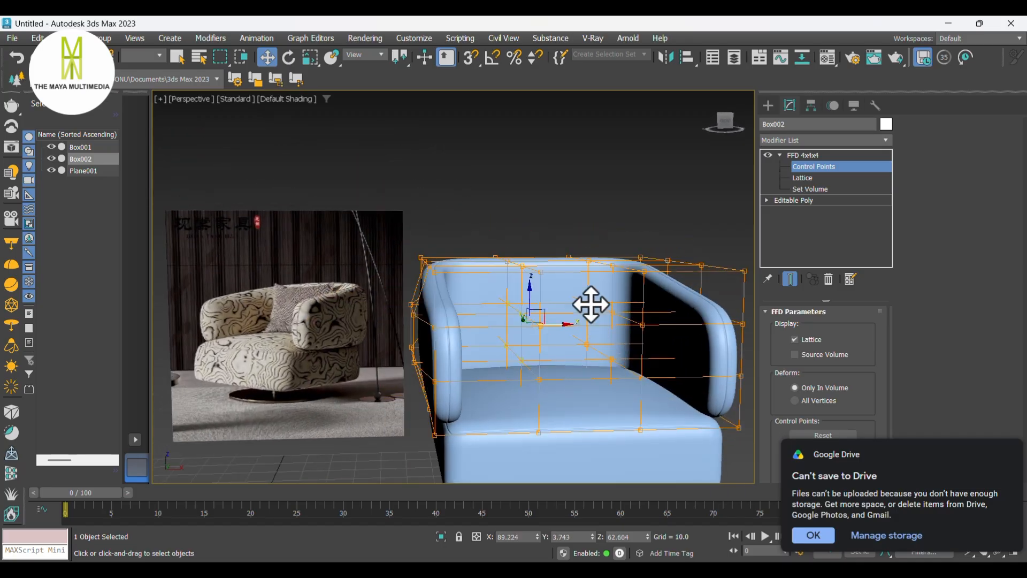
# - Try scaling the backrest's selected middle lattice control points outward
pyautogui.keyDown('ctrl'); pyautogui.click(586, 342); pyautogui.keyUp('ctrl')
pyautogui.keyDown('ctrl'); pyautogui.click(612, 313); pyautogui.keyUp('ctrl')
pyautogui.keyDown('ctrl'); pyautogui.click(612, 357); pyautogui.keyUp('ctrl')
pyautogui.moveTo(572, 368)
pyautogui.keyDown('alt'); pyautogui.mouseDown(button='middle')
pyautogui.moveTo(634, 370)
pyautogui.moveTo(670, 396)
pyautogui.moveTo(698, 382)
pyautogui.moveTo(602, 361)
pyautogui.moveTo(561, 365)
pyautogui.mouseUp(button='middle'); pyautogui.keyUp('alt')
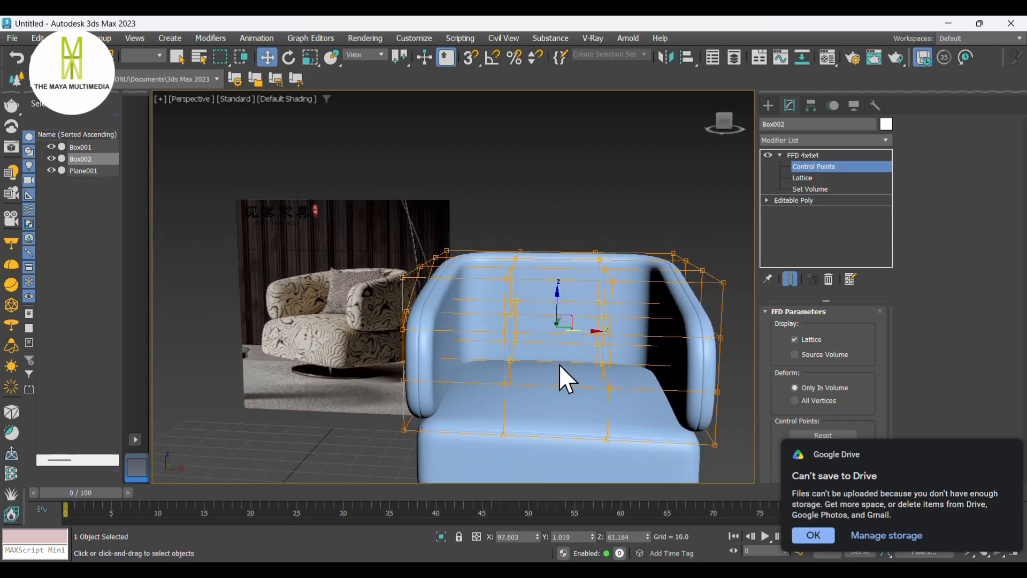
pyautogui.press('r')
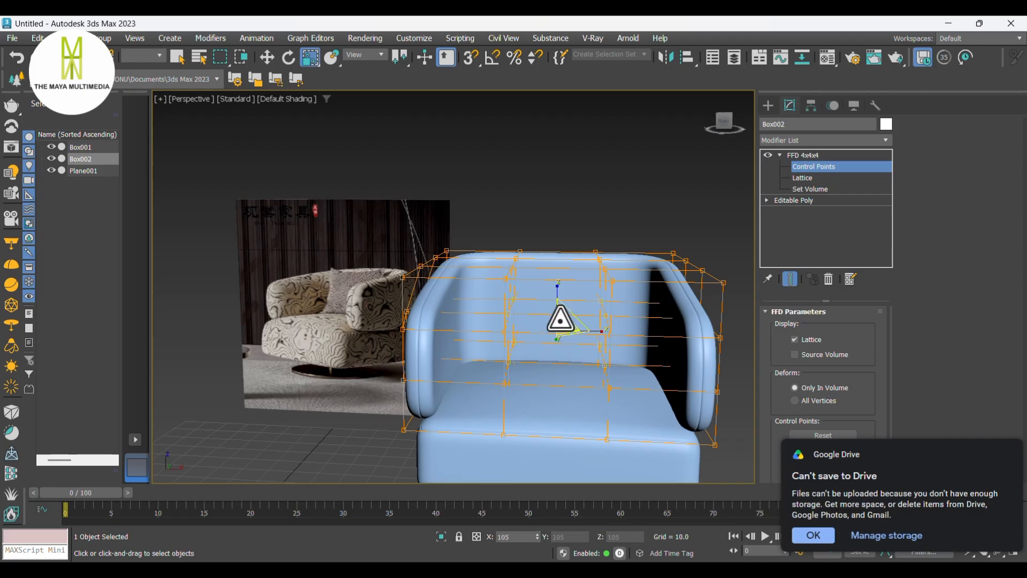
pyautogui.moveTo(554, 319); pyautogui.dragTo(569, 326)
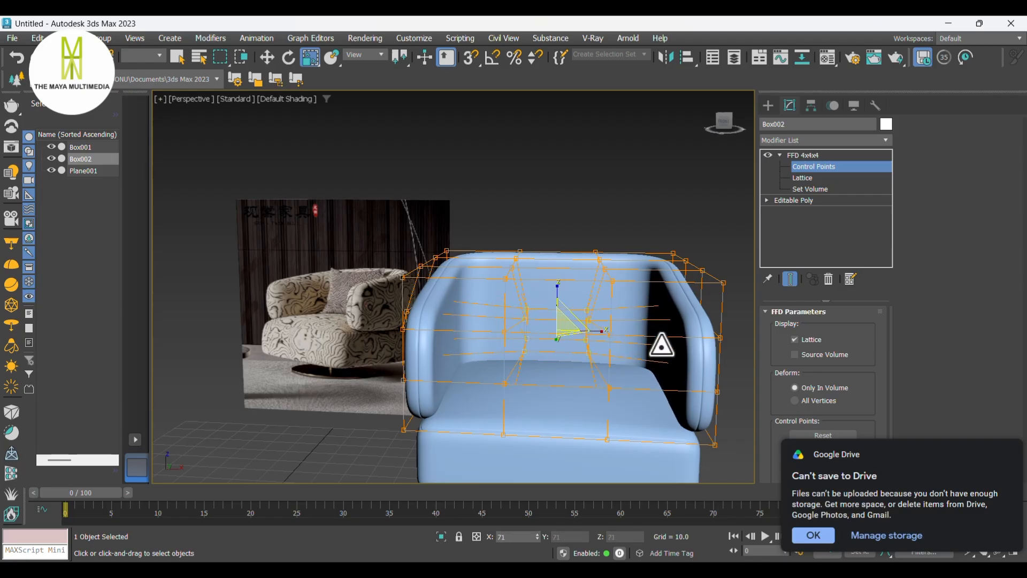
pyautogui.moveTo(34, 404); pyautogui.dragTo(498, 308)
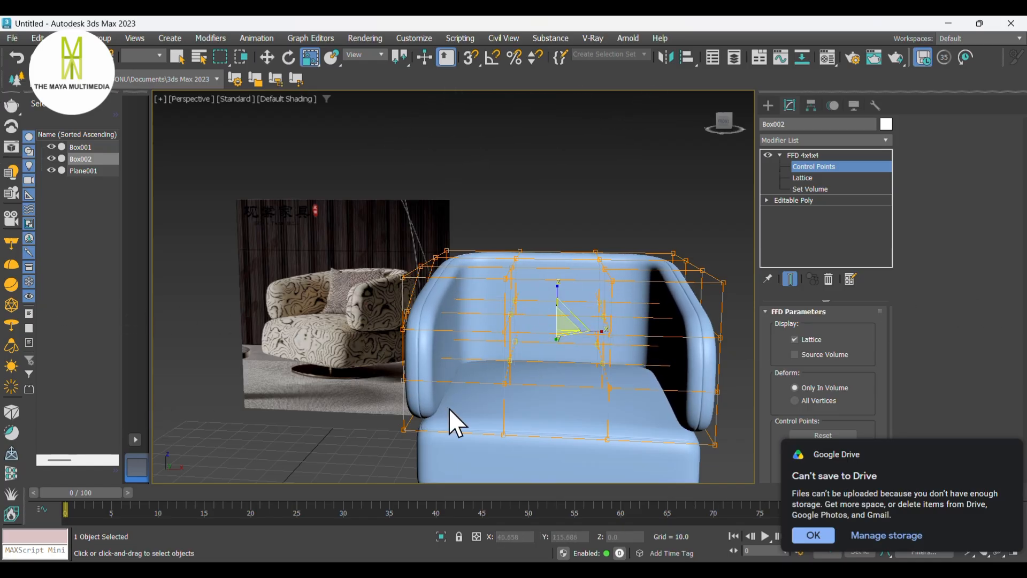
pyautogui.moveTo(565, 327); pyautogui.dragTo(614, 344)
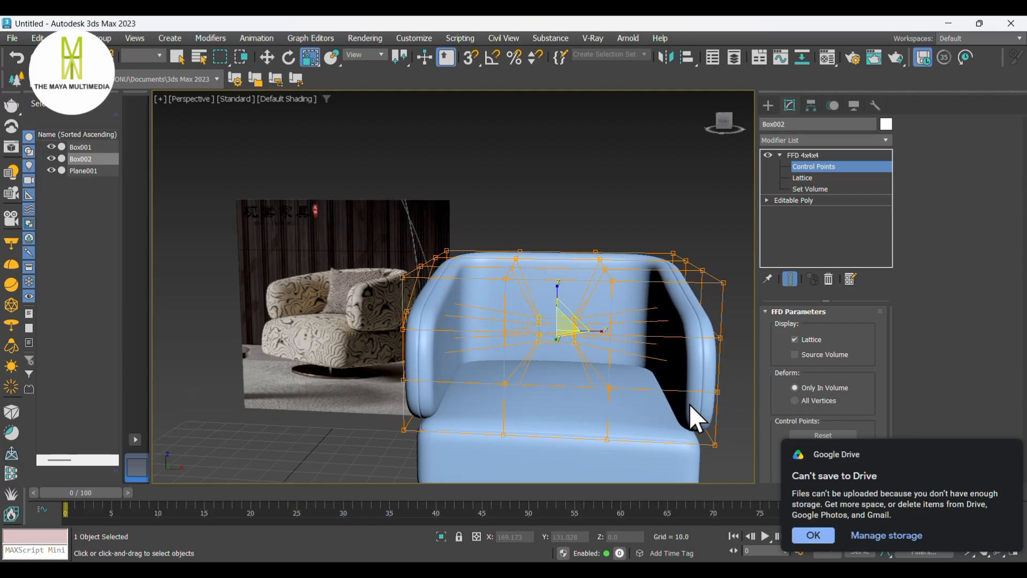
pyautogui.moveTo(563, 329); pyautogui.dragTo(478, 402)
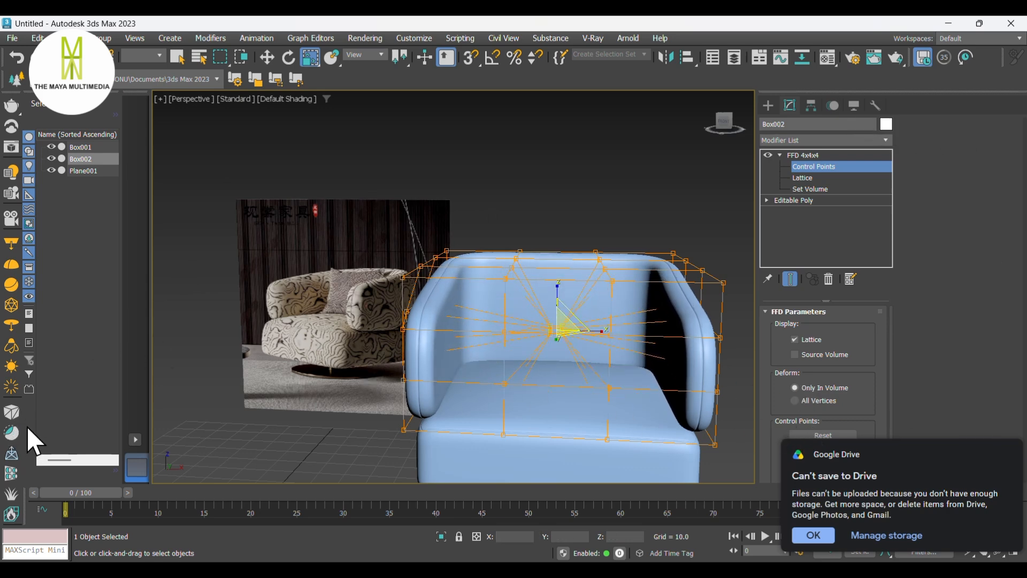
pyautogui.press('w')
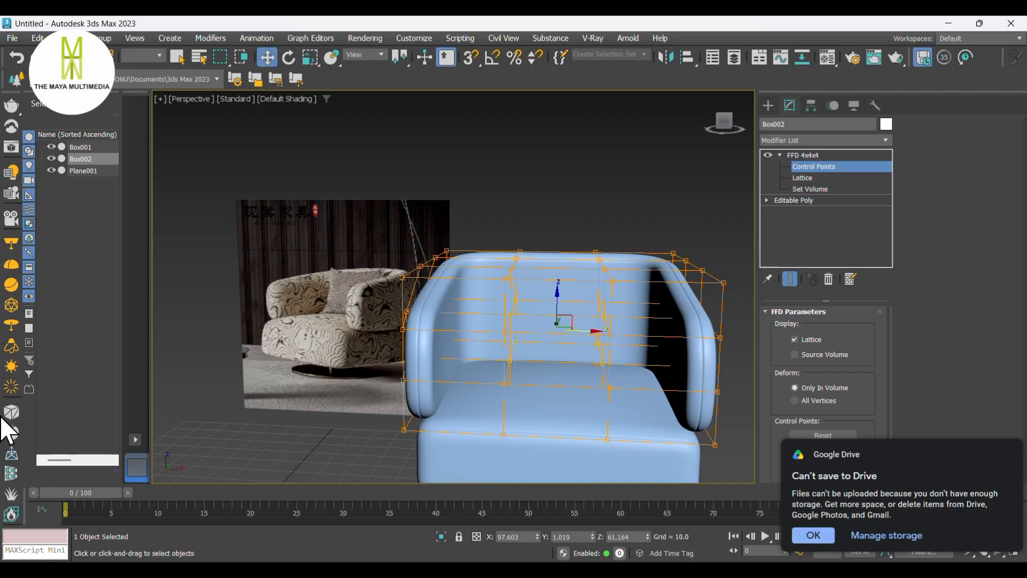
# - Move the backrest's inner lattice control points to round the inside of the back
pyautogui.moveTo(750, 344); pyautogui.dragTo(552, 336, button='middle')
pyautogui.click(542, 355)
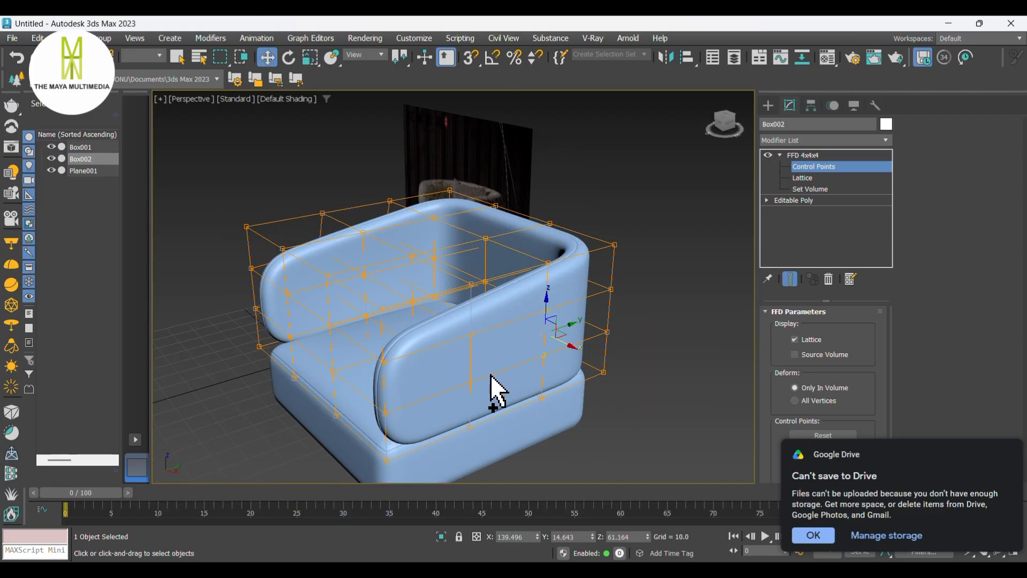
pyautogui.moveTo(473, 355); pyautogui.dragTo(472, 334)
pyautogui.moveTo(536, 361); pyautogui.dragTo(547, 367)
pyautogui.keyDown('alt'); pyautogui.moveTo(553, 380); pyautogui.dragTo(600, 357, button='middle'); pyautogui.keyUp('alt')
pyautogui.click(491, 349)
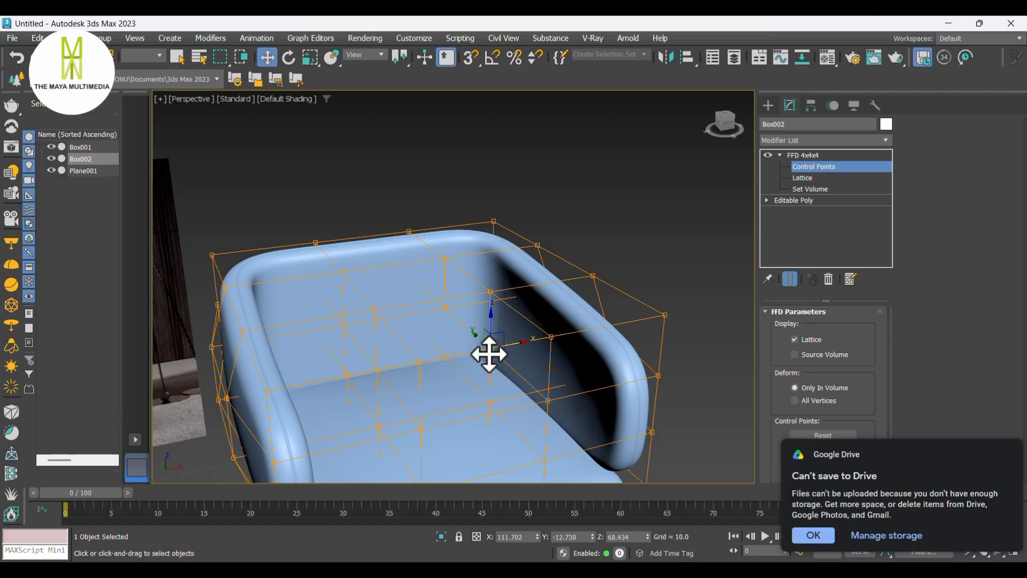
pyautogui.keyDown('ctrl'); pyautogui.click(449, 312); pyautogui.keyUp('ctrl')
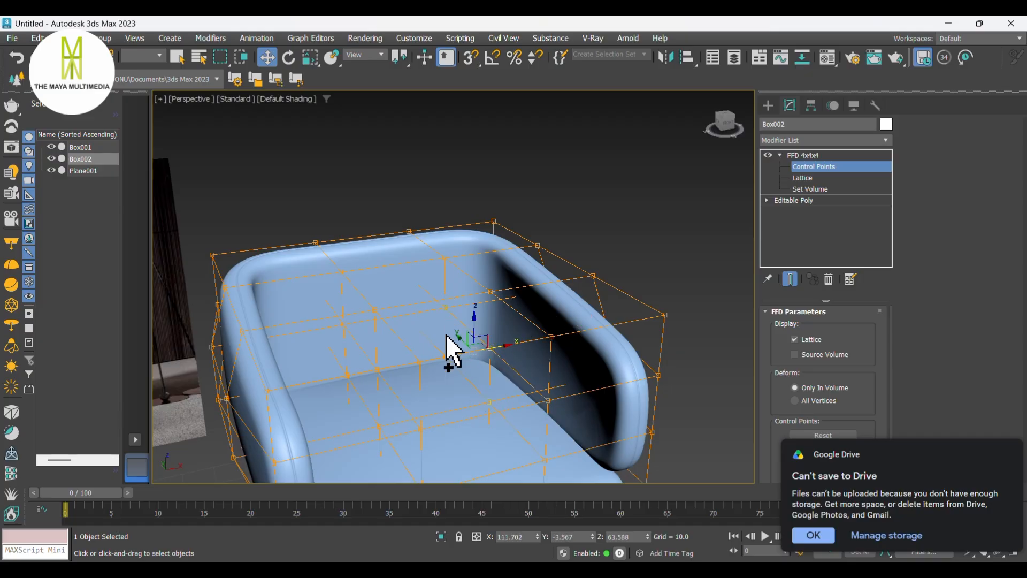
pyautogui.moveTo(490, 349); pyautogui.dragTo(388, 367)
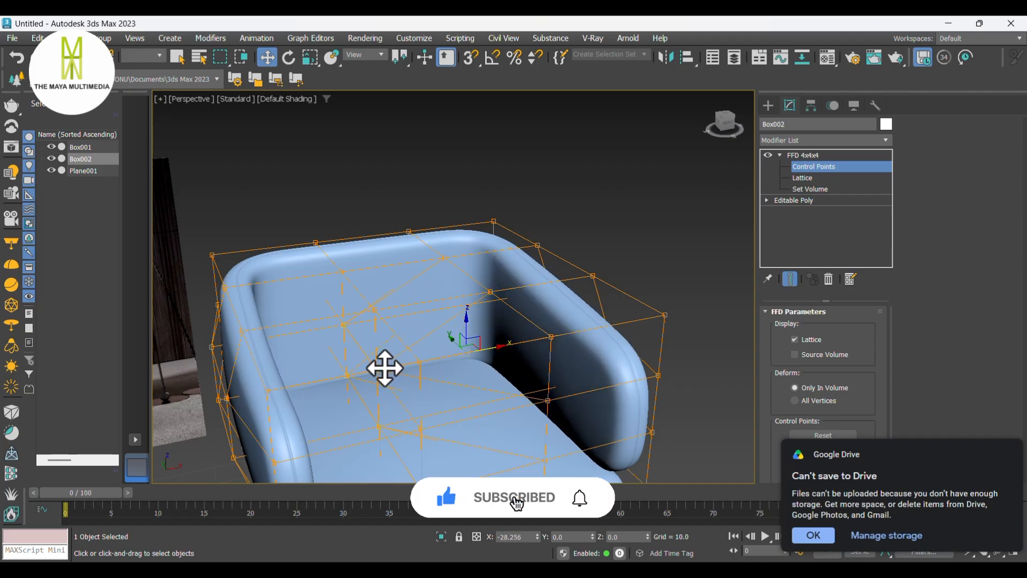
# - Nudge the backrest's middle control points sideways from a front view to even out the curve
pyautogui.click(385, 367)
pyautogui.keyDown('alt'); pyautogui.moveTo(657, 421); pyautogui.dragTo(583, 369, button='middle'); pyautogui.keyUp('alt')
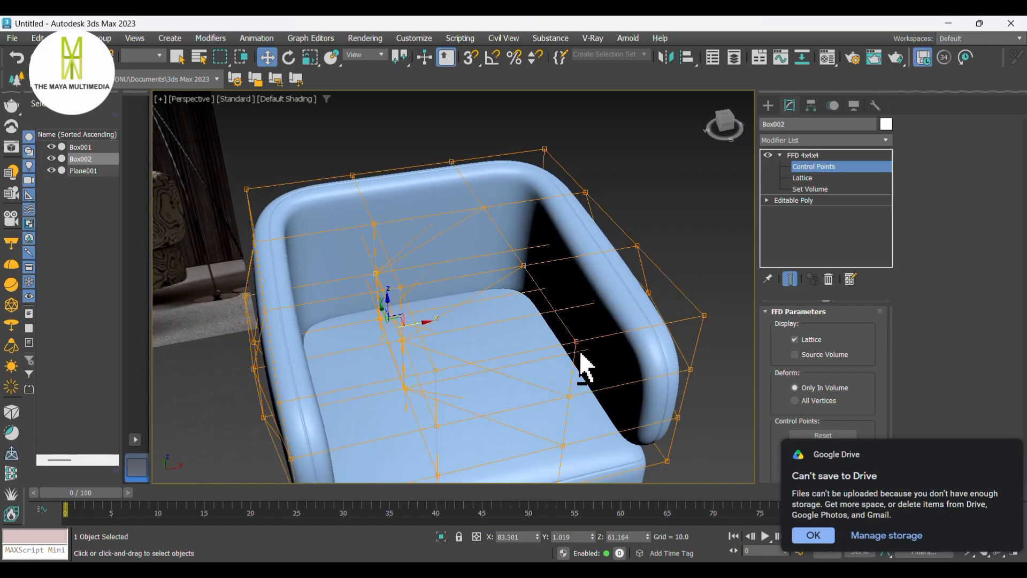
pyautogui.keyDown('alt'); pyautogui.moveTo(595, 332); pyautogui.dragTo(558, 335, button='middle'); pyautogui.keyUp('alt')
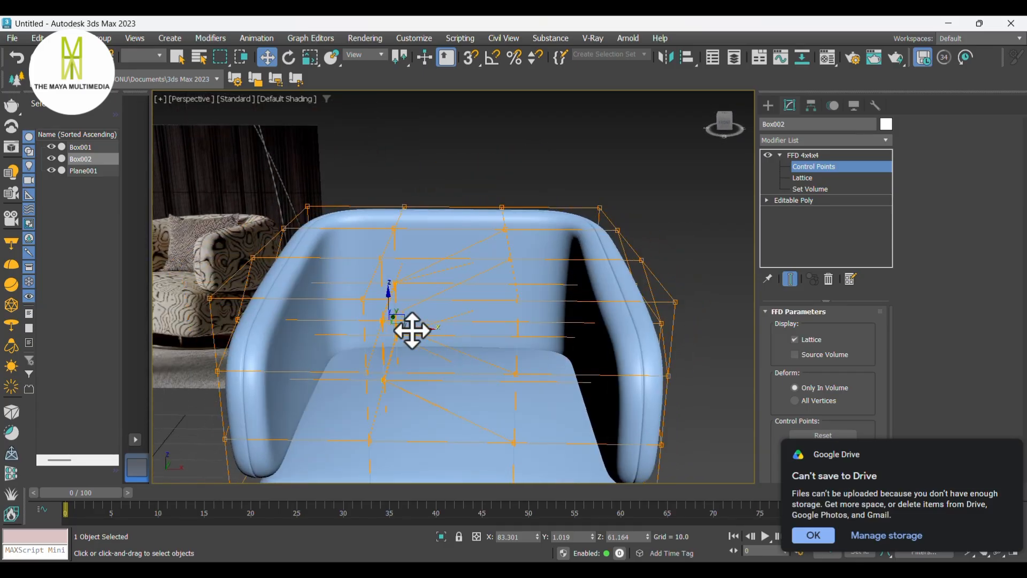
pyautogui.moveTo(412, 330); pyautogui.dragTo(430, 330)
pyautogui.keyDown('alt'); pyautogui.moveTo(428, 330); pyautogui.dragTo(413, 335, button='middle'); pyautogui.keyUp('alt')
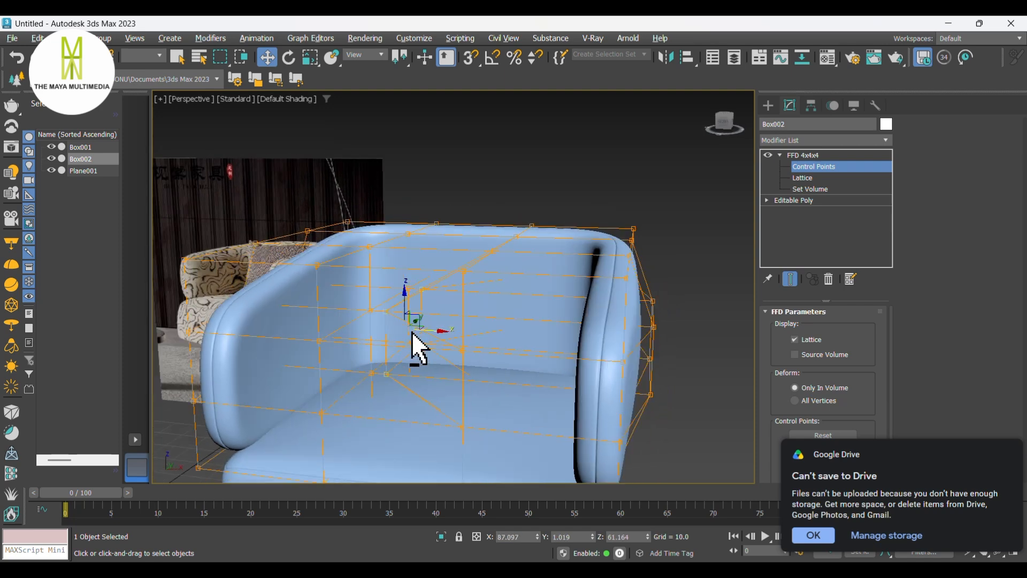
pyautogui.click(375, 373)
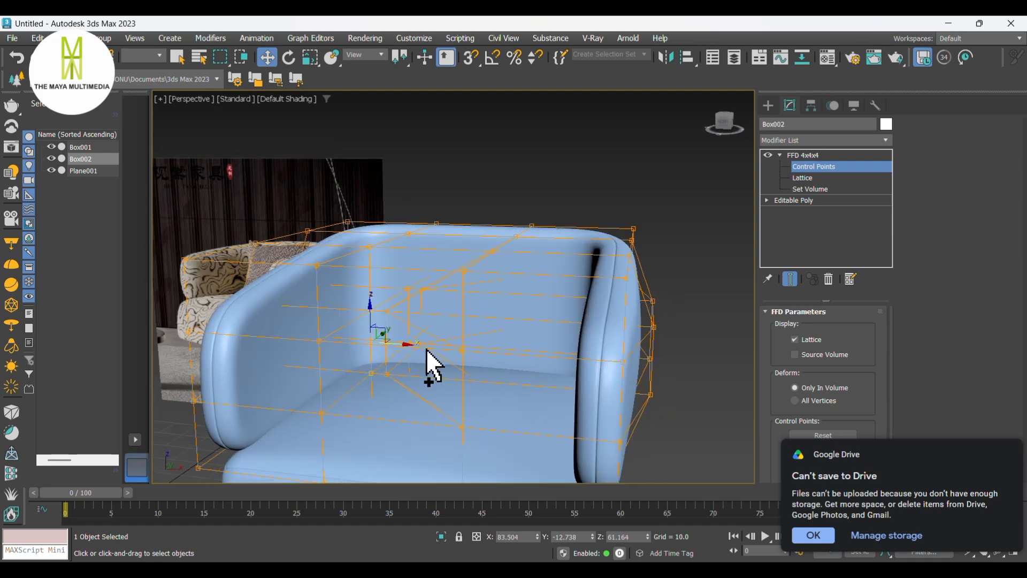
pyautogui.click(423, 293)
pyautogui.moveTo(423, 330); pyautogui.dragTo(459, 333)
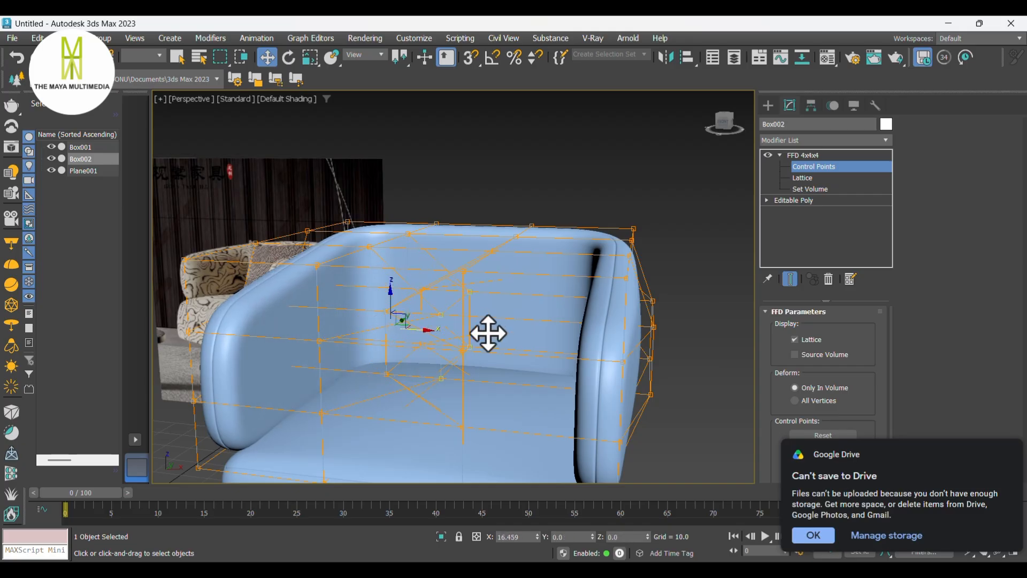
# - Move the inner backrest control points from above, undoing one change
pyautogui.keyDown('alt'); pyautogui.moveTo(525, 333); pyautogui.dragTo(521, 358, button='middle'); pyautogui.keyUp('alt')
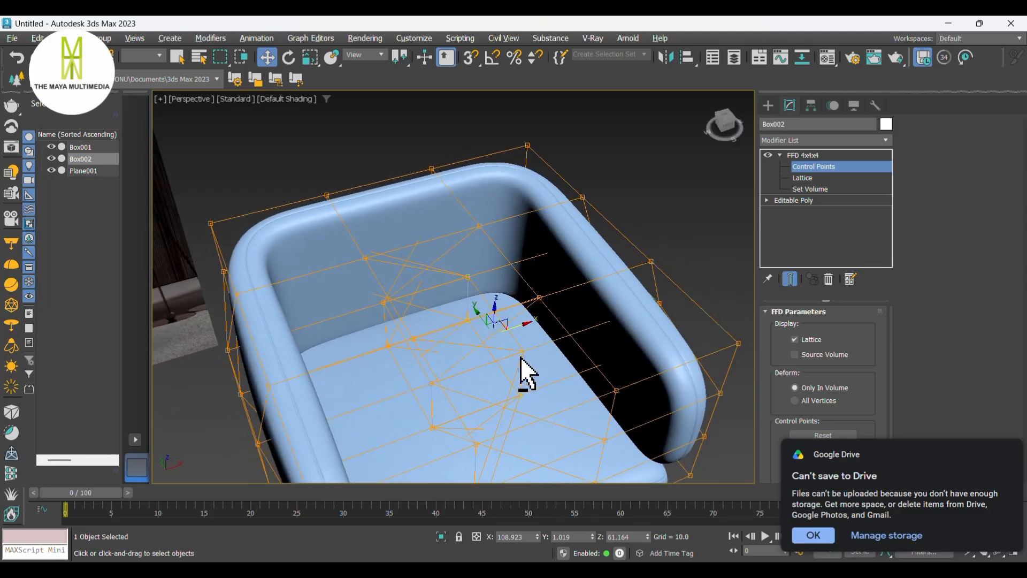
pyautogui.click(467, 275)
pyautogui.keyDown('ctrl'); pyautogui.click(467, 321); pyautogui.keyUp('ctrl')
pyautogui.keyDown('ctrl'); pyautogui.click(385, 304); pyautogui.keyUp('ctrl')
pyautogui.keyDown('ctrl'); pyautogui.click(384, 346); pyautogui.keyUp('ctrl')
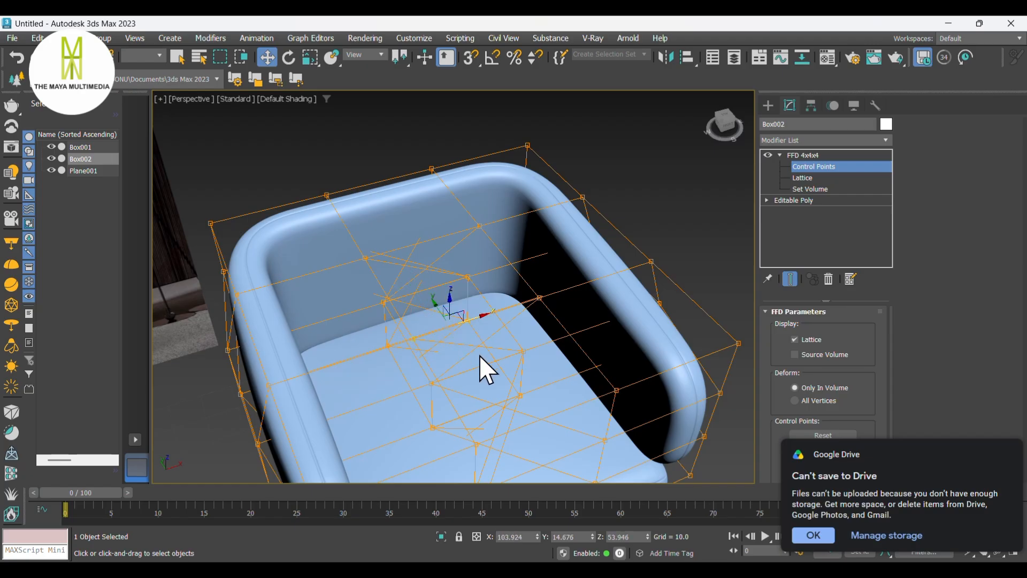
pyautogui.hotkey('ctrl', 'z')
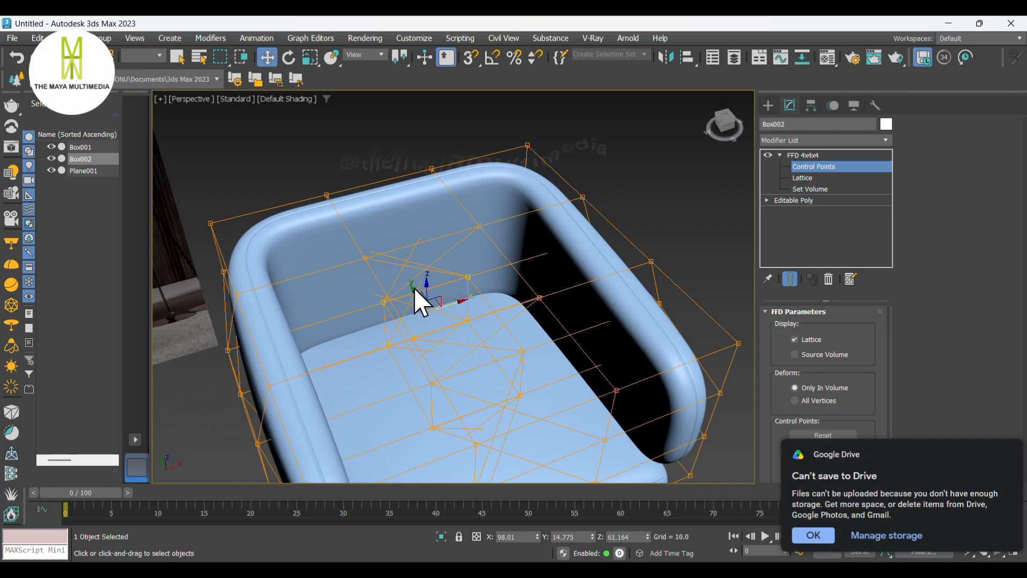
pyautogui.moveTo(413, 289); pyautogui.dragTo(484, 378)
pyautogui.keyDown('alt'); pyautogui.moveTo(416, 346); pyautogui.dragTo(496, 332, button='middle'); pyautogui.keyUp('alt')
pyautogui.moveTo(374, 355); pyautogui.dragTo(468, 273, button='middle')
pyautogui.keyDown('alt'); pyautogui.moveTo(353, 321); pyautogui.dragTo(459, 336, button='middle'); pyautogui.keyUp('alt')
pyautogui.scroll(-3, 450, 289)
pyautogui.keyDown('alt'); pyautogui.moveTo(435, 287); pyautogui.dragTo(673, 402, button='middle'); pyautogui.keyUp('alt')
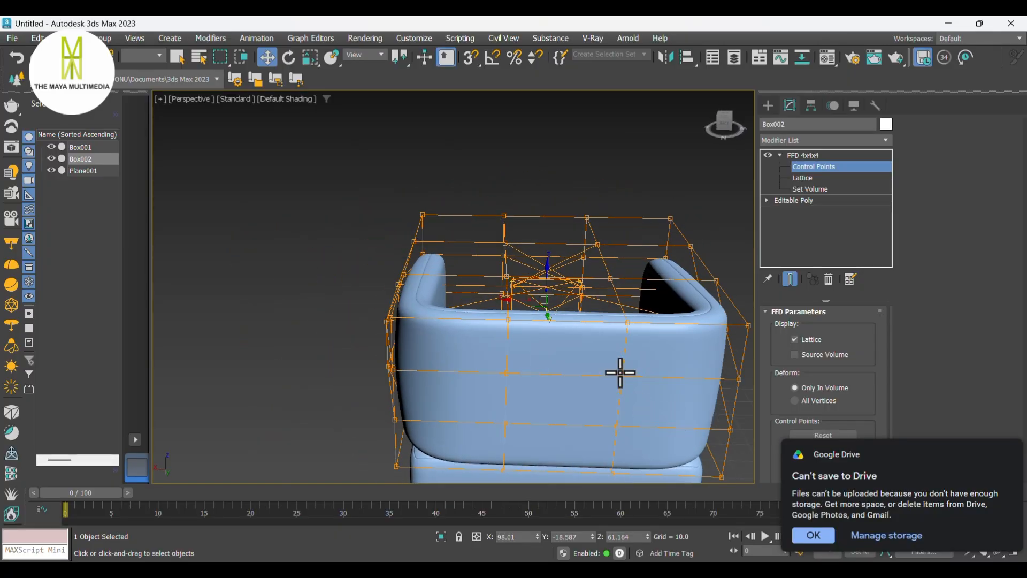
# - Pull the lower front lattice control points downward to shape the frame's base
pyautogui.keyDown('ctrl'); pyautogui.click(617, 425); pyautogui.keyUp('ctrl')
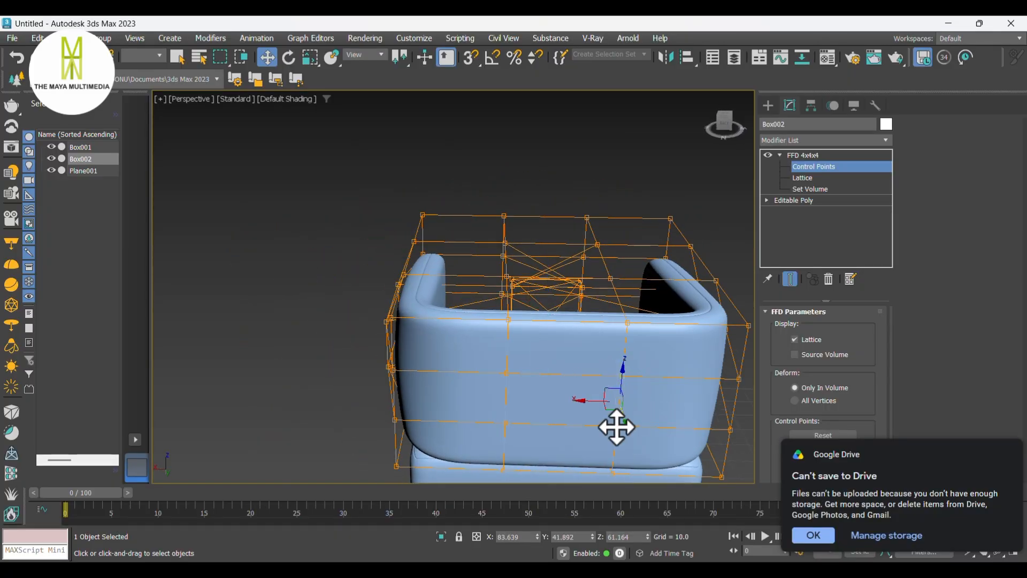
pyautogui.keyDown('ctrl'); pyautogui.click(505, 425); pyautogui.keyUp('ctrl')
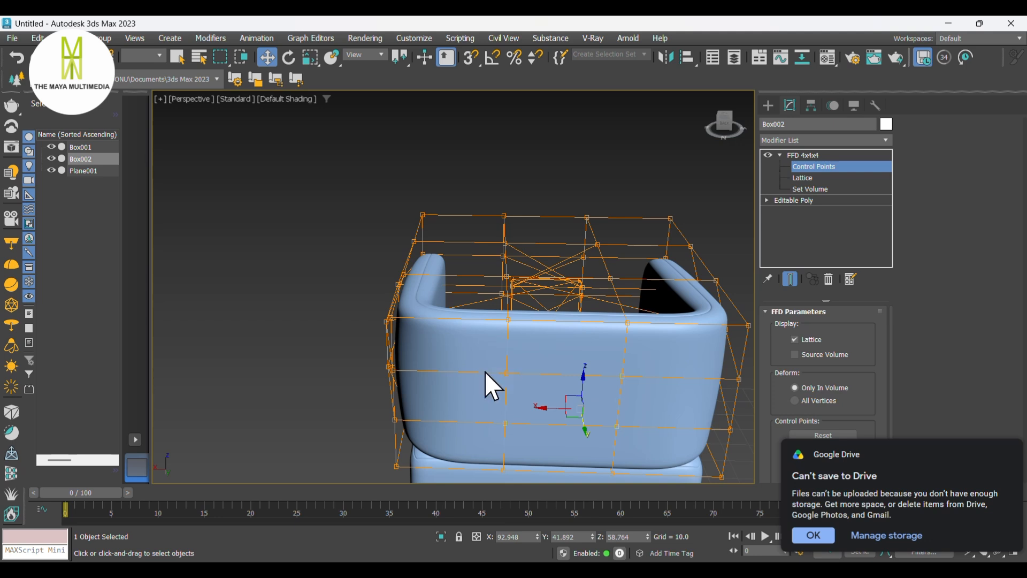
pyautogui.click(645, 419)
pyautogui.keyDown('ctrl'); pyautogui.click(624, 378); pyautogui.keyUp('ctrl')
pyautogui.moveTo(618, 429); pyautogui.dragTo(616, 454)
pyautogui.keyDown('ctrl'); pyautogui.click(504, 424); pyautogui.keyUp('ctrl')
pyautogui.keyDown('ctrl'); pyautogui.click(506, 374); pyautogui.keyUp('ctrl')
pyautogui.moveTo(568, 421); pyautogui.dragTo(570, 437)
# - Reshape the bottom corner lattice points of the frame from below
pyautogui.keyDown('alt'); pyautogui.moveTo(570, 438); pyautogui.dragTo(631, 330, button='middle'); pyautogui.keyUp('alt')
pyautogui.moveTo(639, 301); pyautogui.dragTo(646, 303)
pyautogui.keyDown('alt'); pyautogui.moveTo(647, 301); pyautogui.dragTo(559, 267, button='middle'); pyautogui.keyUp('alt')
pyautogui.keyDown('ctrl'); pyautogui.click(550, 305); pyautogui.keyUp('ctrl')
pyautogui.keyDown('alt'); pyautogui.moveTo(577, 307); pyautogui.dragTo(554, 310, button='middle'); pyautogui.keyUp('alt')
pyautogui.moveTo(551, 289); pyautogui.dragTo(555, 293)
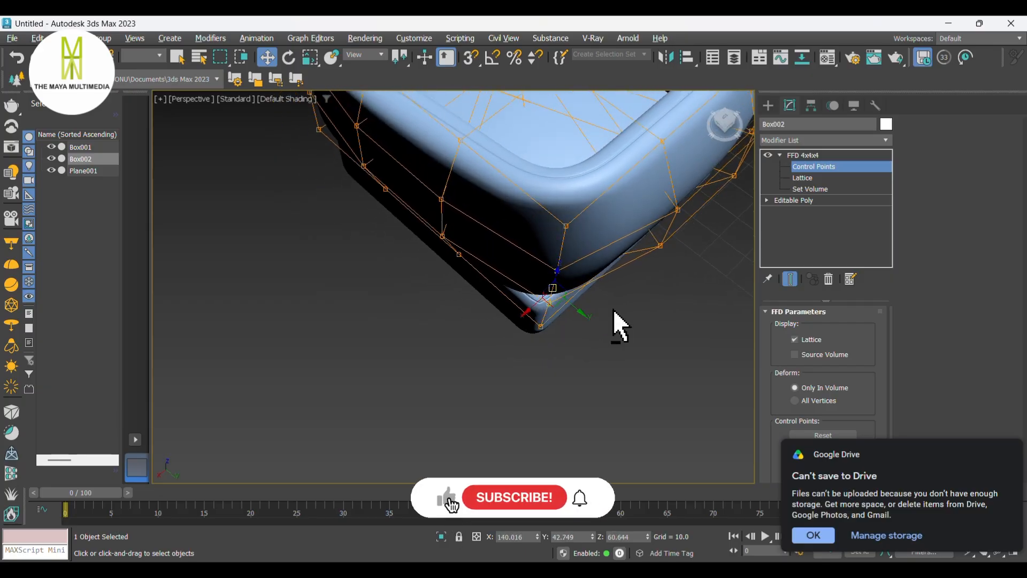
pyautogui.keyDown('alt'); pyautogui.moveTo(613, 309); pyautogui.dragTo(561, 302, button='middle'); pyautogui.keyUp('alt')
pyautogui.moveTo(741, 358); pyautogui.dragTo(485, 344, button='middle')
pyautogui.click(470, 375)
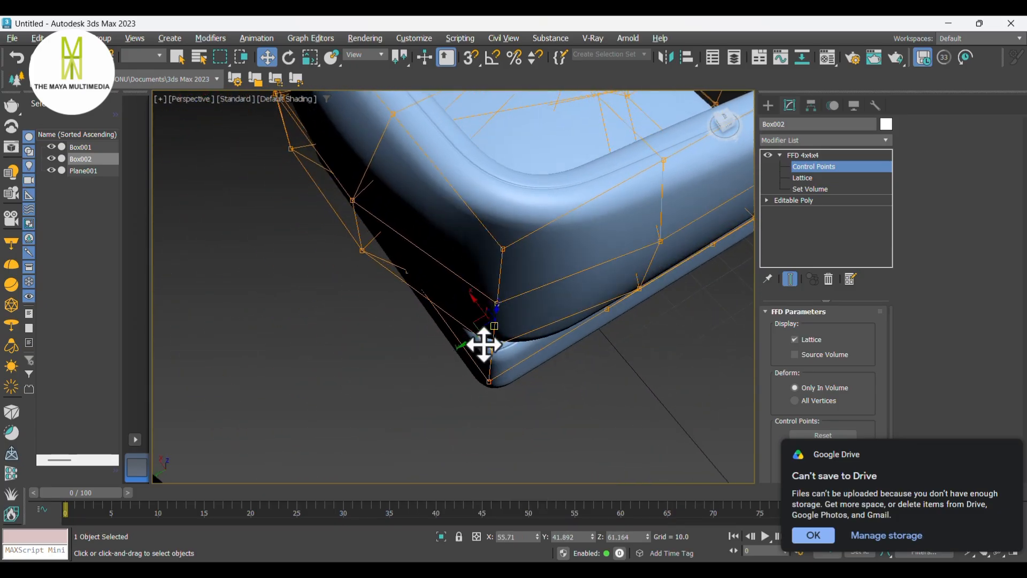
pyautogui.moveTo(491, 330); pyautogui.dragTo(488, 348)
pyautogui.scroll(-6, 522, 367)
pyautogui.keyDown('alt'); pyautogui.moveTo(531, 374); pyautogui.dragTo(519, 348, button='middle'); pyautogui.keyUp('alt')
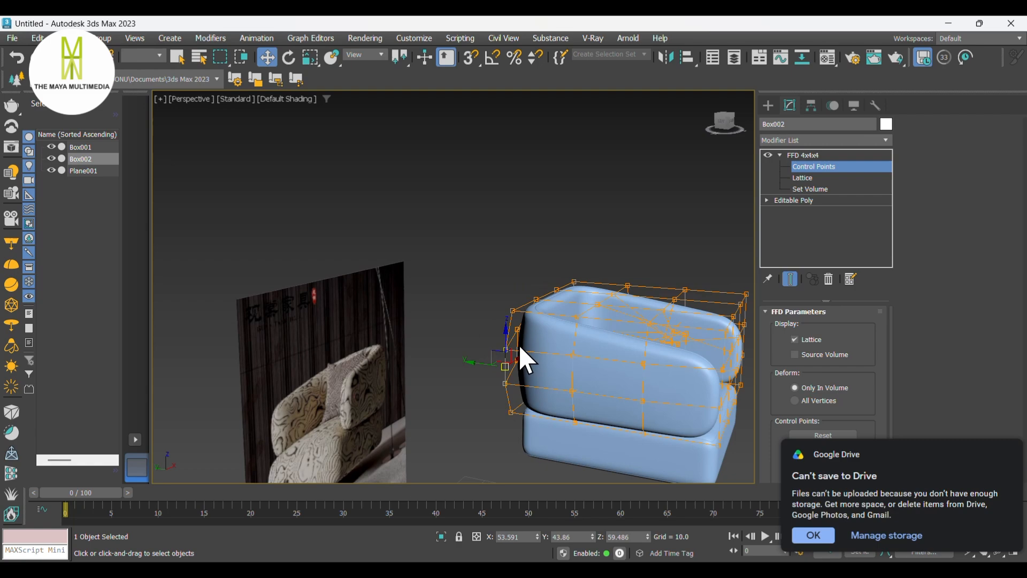
# - Adjust the left arm's front control points, undoing two trial moves
pyautogui.scroll(4, 552, 342)
pyautogui.keyDown('alt'); pyautogui.moveTo(580, 332); pyautogui.dragTo(514, 402, button='middle'); pyautogui.keyUp('alt')
pyautogui.moveTo(474, 391); pyautogui.dragTo(522, 398)
pyautogui.keyDown('alt'); pyautogui.moveTo(562, 399); pyautogui.dragTo(587, 351, button='middle'); pyautogui.keyUp('alt')
pyautogui.click(521, 327)
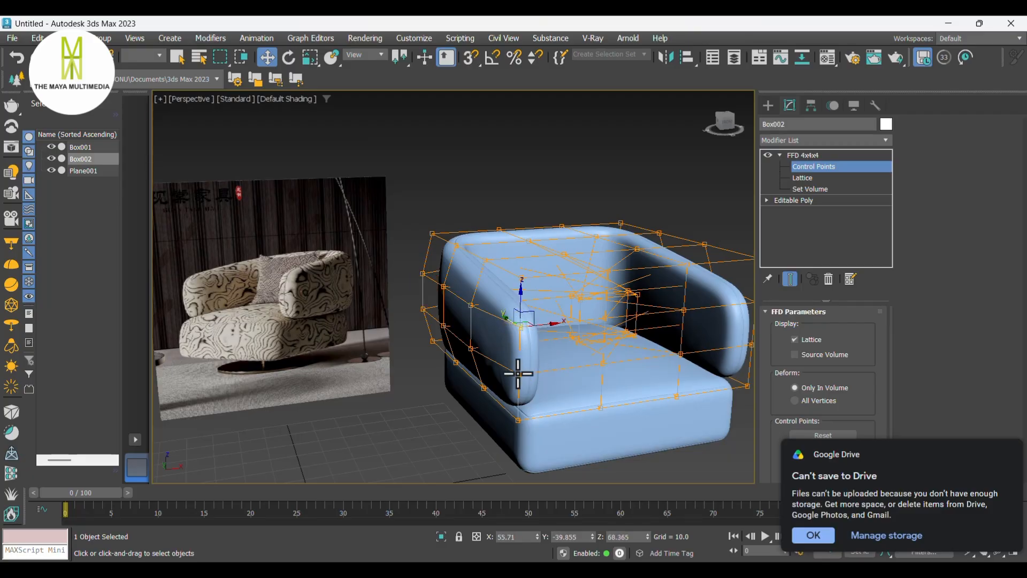
pyautogui.moveTo(548, 349); pyautogui.dragTo(542, 348)
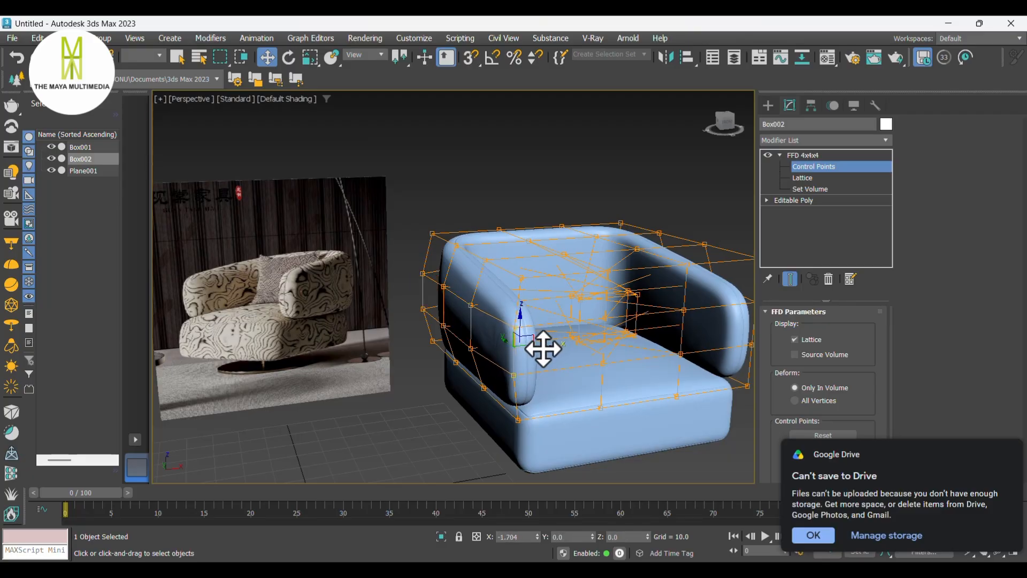
pyautogui.hotkey('ctrl', 'z')
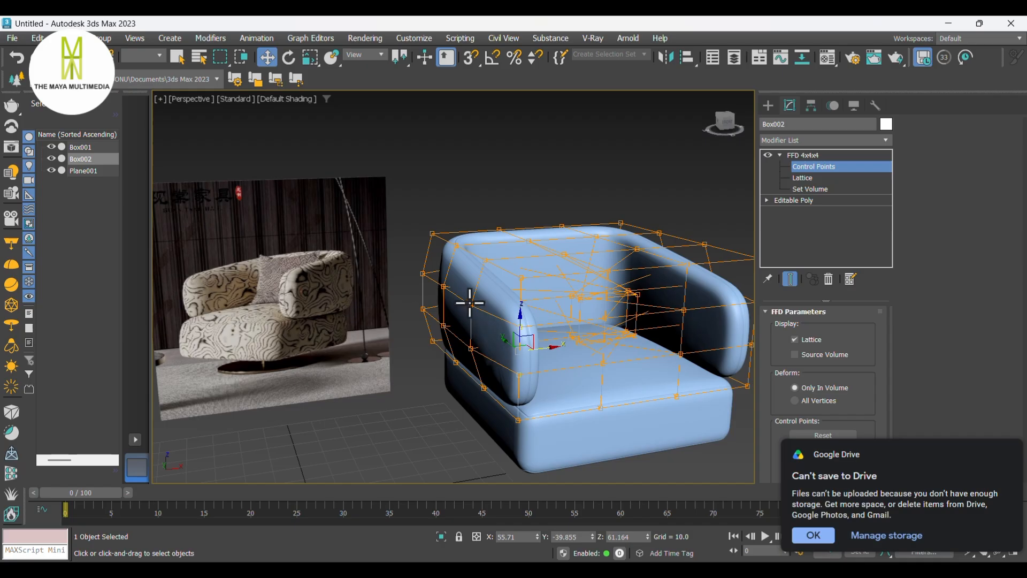
pyautogui.moveTo(462, 320); pyautogui.dragTo(492, 325)
pyautogui.hotkey('ctrl', 'z')
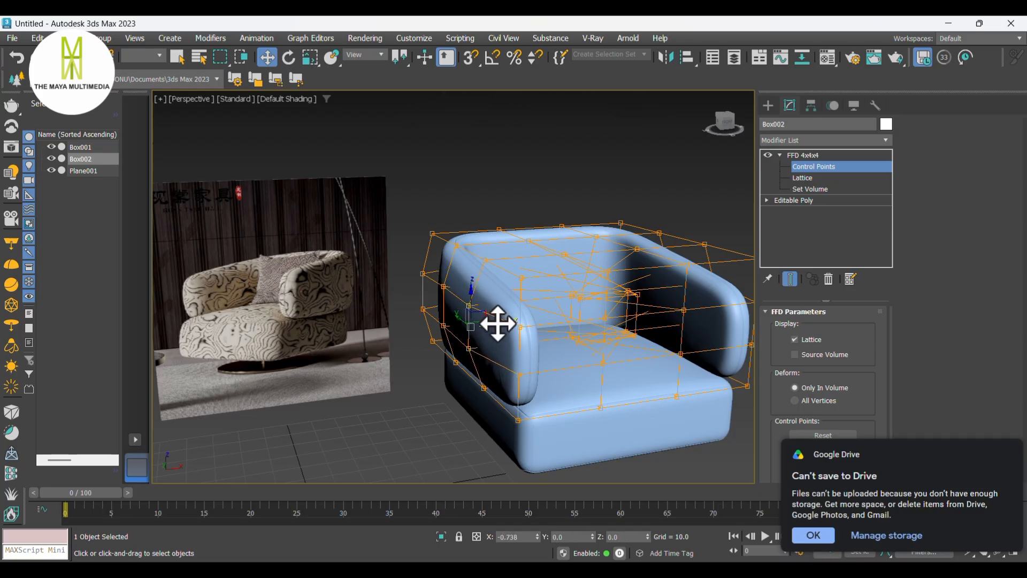
pyautogui.keyDown('alt'); pyautogui.moveTo(502, 325); pyautogui.dragTo(628, 336, button='middle'); pyautogui.keyUp('alt')
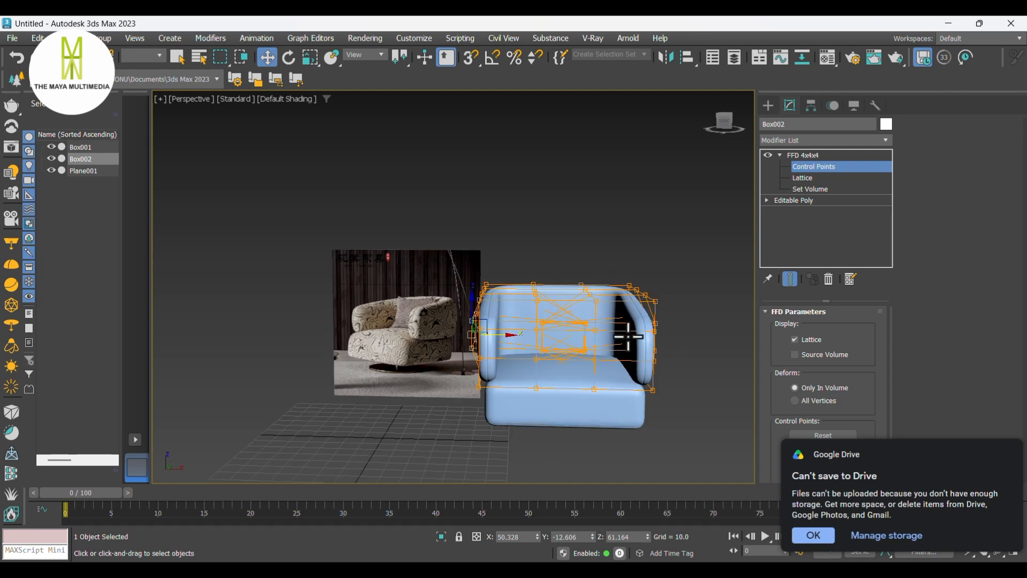
# - Leave FFD control-point editing and inspect the reshaped frame from several angles, then reselect its modifier stack
pyautogui.click(773, 111)
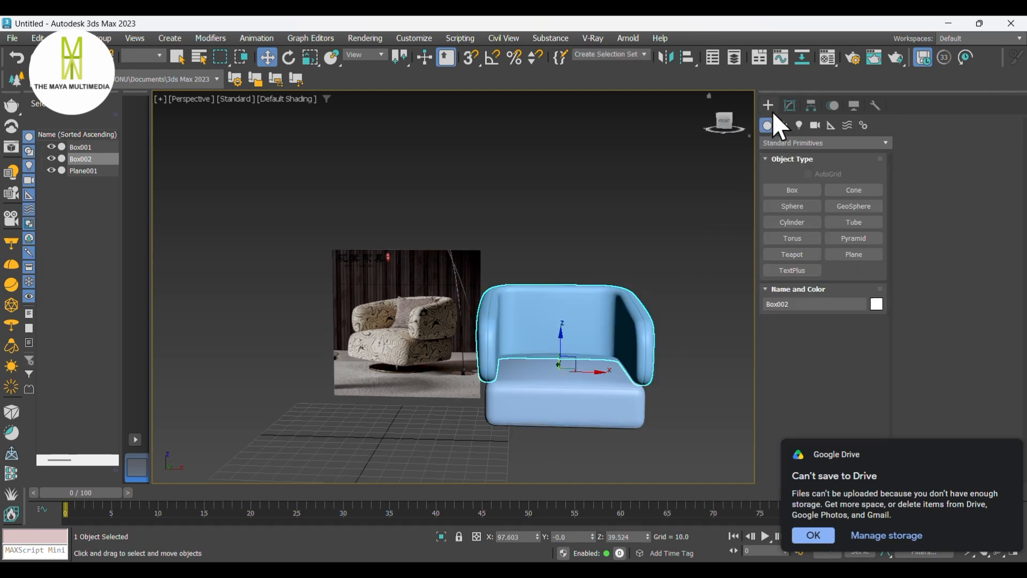
pyautogui.click(706, 273)
pyautogui.moveTo(715, 312); pyautogui.dragTo(694, 332, button='middle')
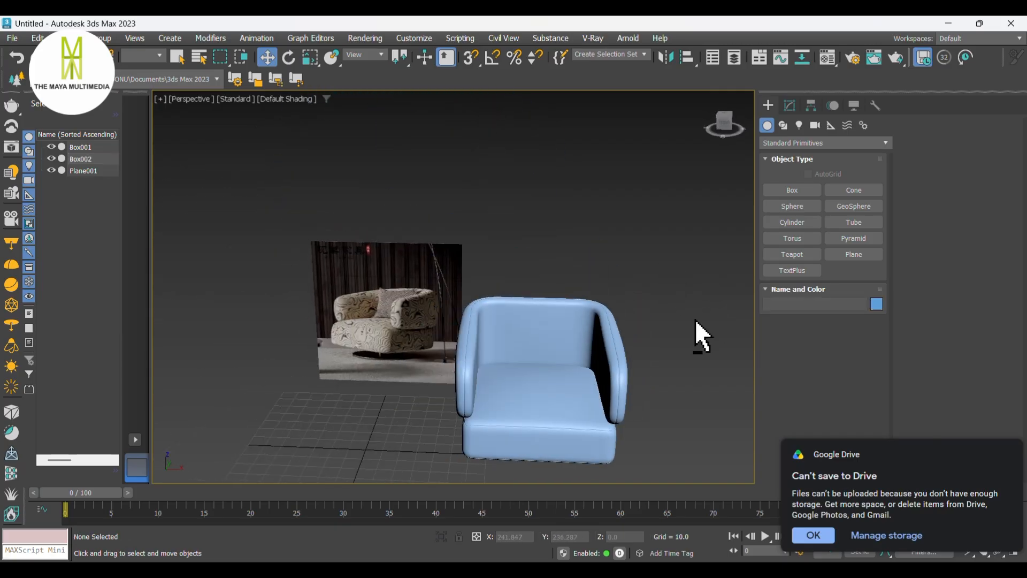
pyautogui.click(592, 333)
pyautogui.keyDown('alt'); pyautogui.moveTo(592, 332); pyautogui.dragTo(678, 355, button='middle'); pyautogui.keyUp('alt')
pyautogui.click(682, 323)
pyautogui.click(475, 359)
pyautogui.keyDown('alt'); pyautogui.moveTo(475, 359); pyautogui.dragTo(561, 348, button='middle'); pyautogui.keyUp('alt')
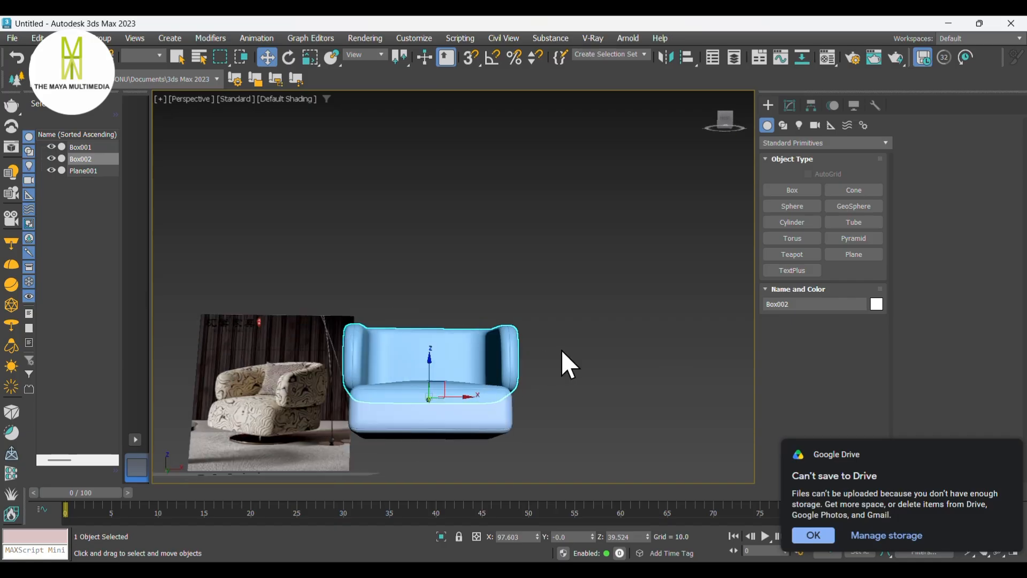
pyautogui.scroll(5, 563, 348)
pyautogui.scroll(-2, 567, 347)
pyautogui.keyDown('alt'); pyautogui.moveTo(628, 355); pyautogui.dragTo(567, 358, button='middle'); pyautogui.keyUp('alt')
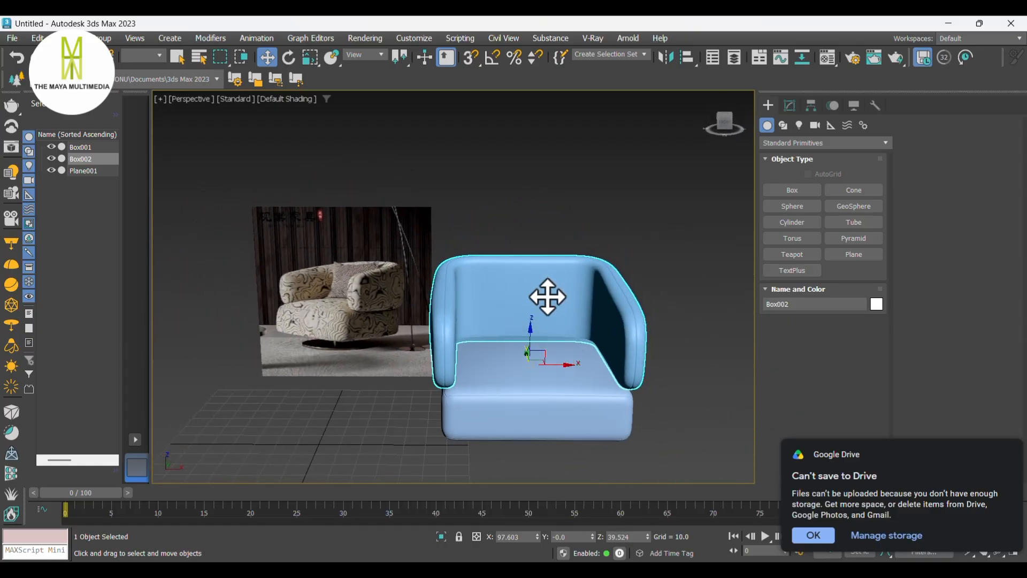
pyautogui.click(789, 107)
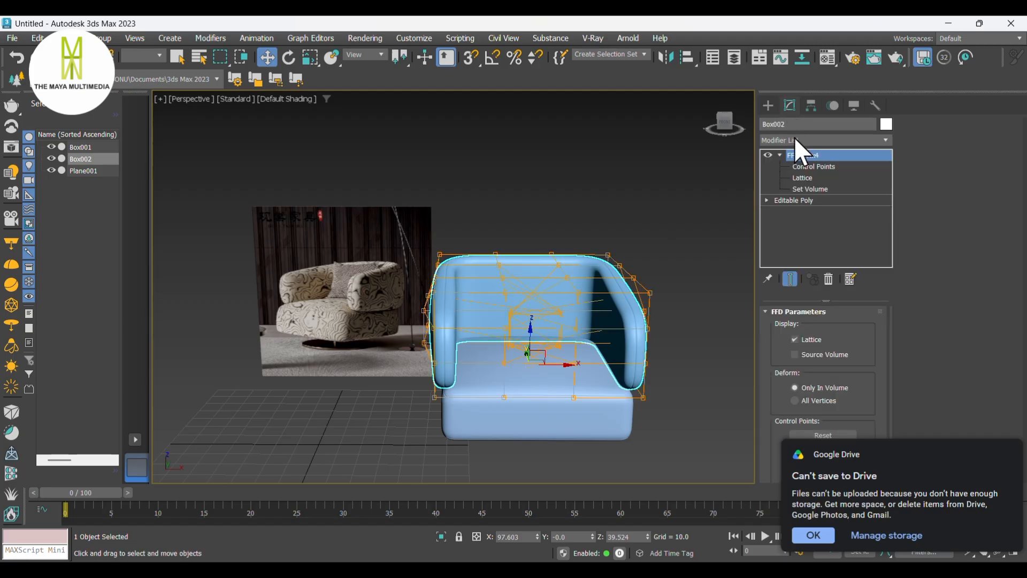
# - Collapse the frame's modifier stack into an Editable Poly
pyautogui.rightClick(551, 268)
pyautogui.moveTo(615, 448)
pyautogui.click(725, 457)
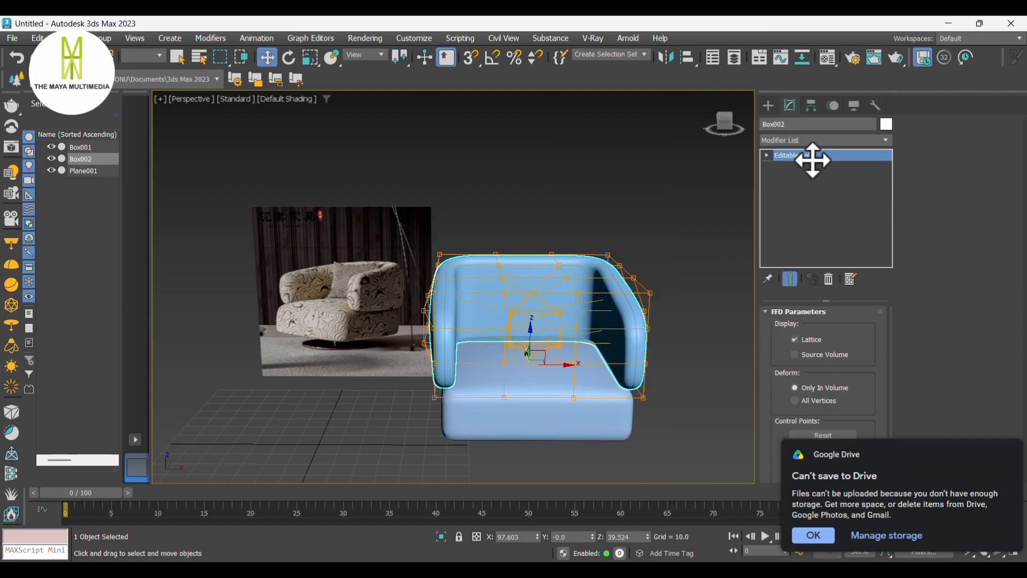
# - Add a Shell modifier to the frame, trying an inner amount of 10
pyautogui.click(798, 139)
pyautogui.write('sh')
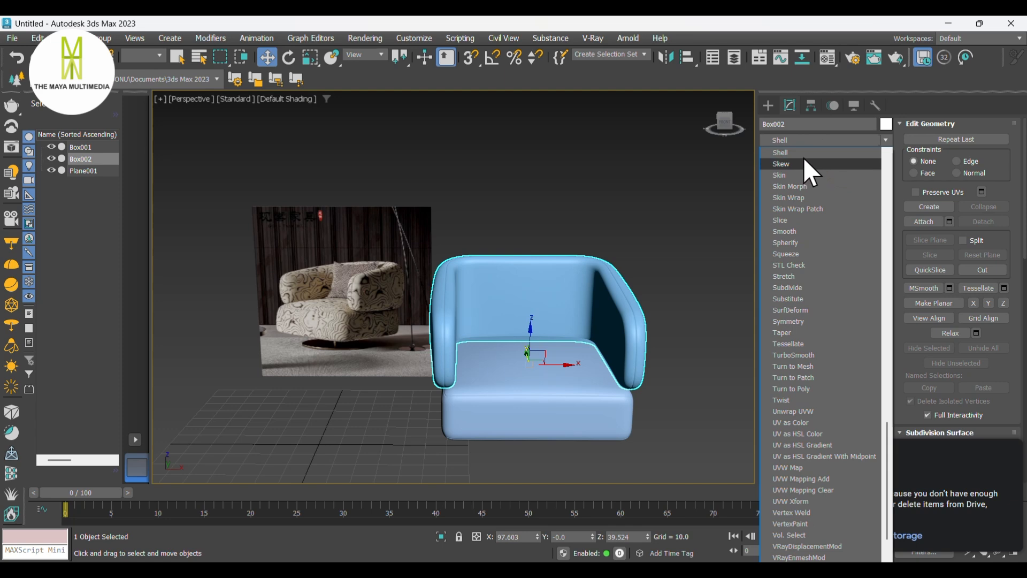
pyautogui.click(805, 161)
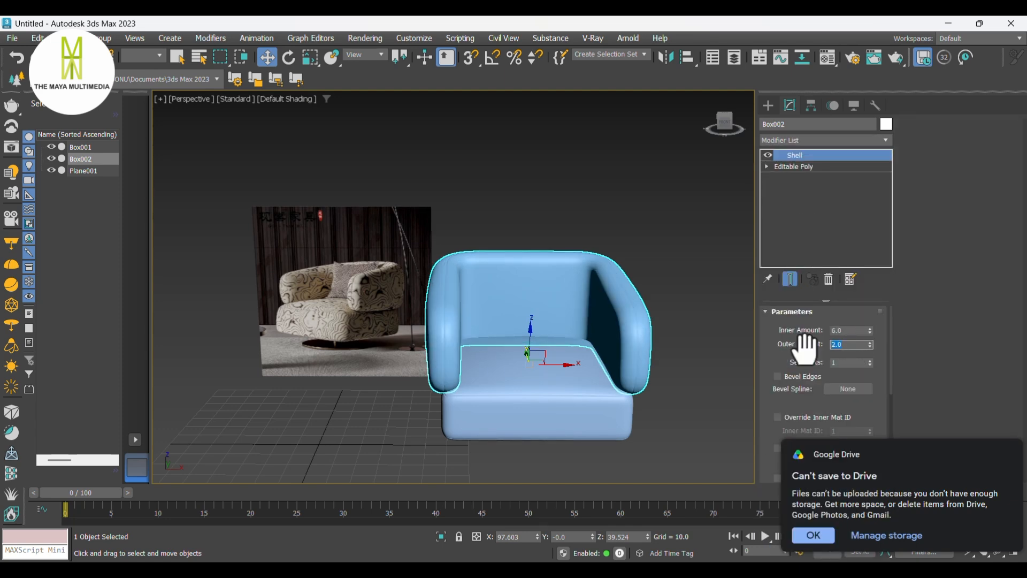
pyautogui.press('Return')
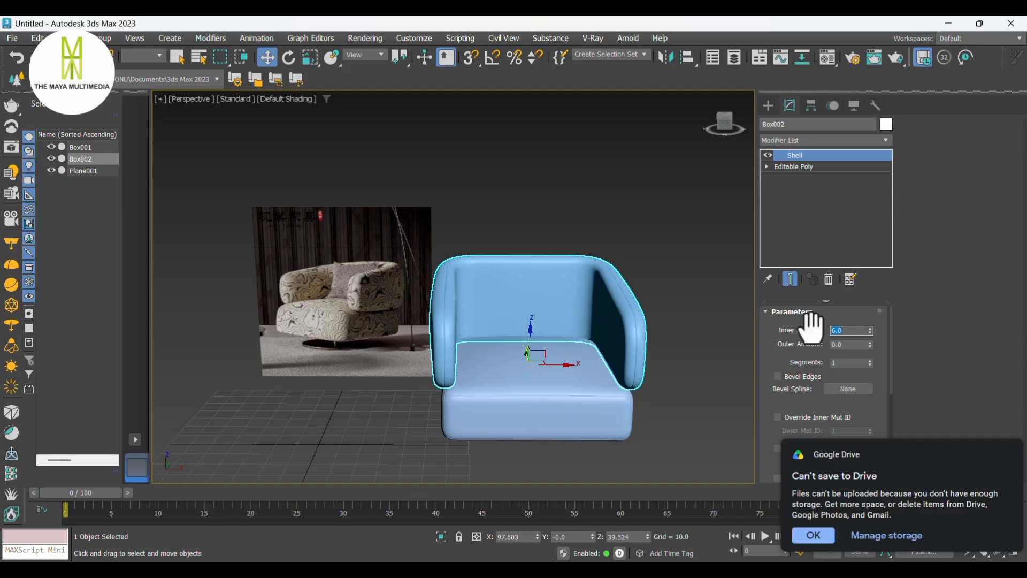
pyautogui.write('10')
pyautogui.press('Return')
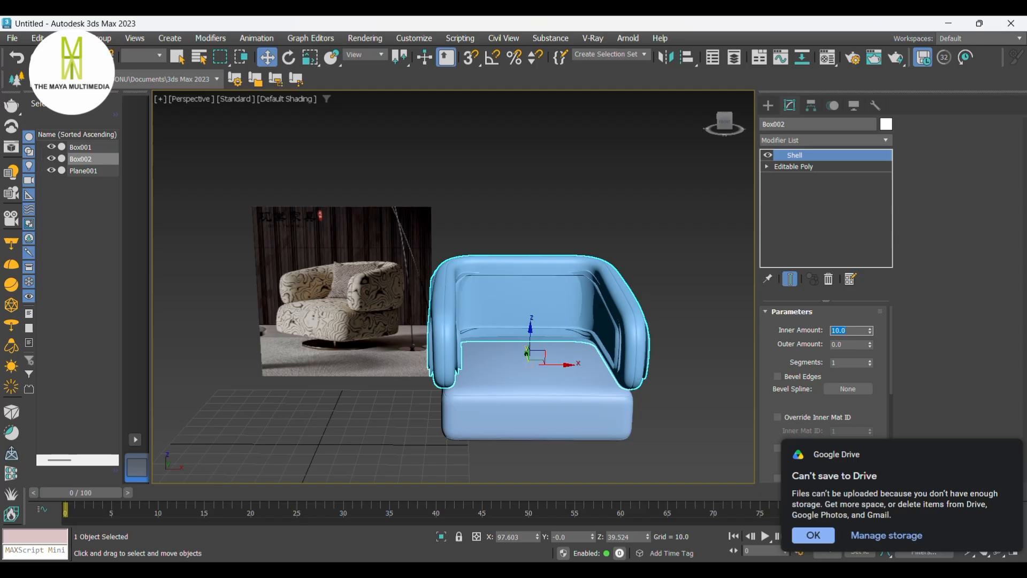
pyautogui.keyDown('alt'); pyautogui.moveTo(597, 344); pyautogui.dragTo(661, 328, button='middle'); pyautogui.keyUp('alt')
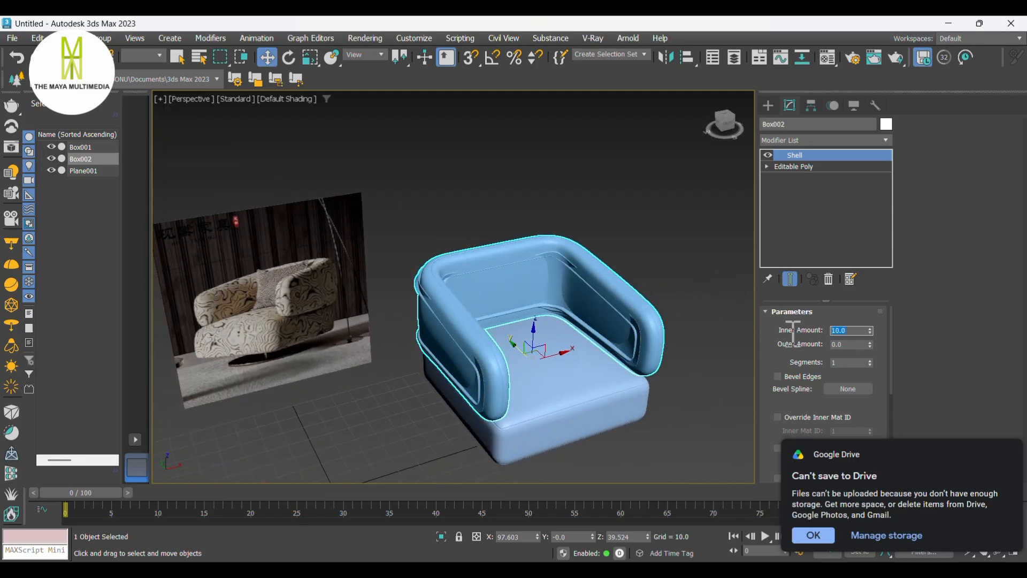
# - Set the Shell's inner amount to 0 and its outer amount to 3
pyautogui.press('Tab')
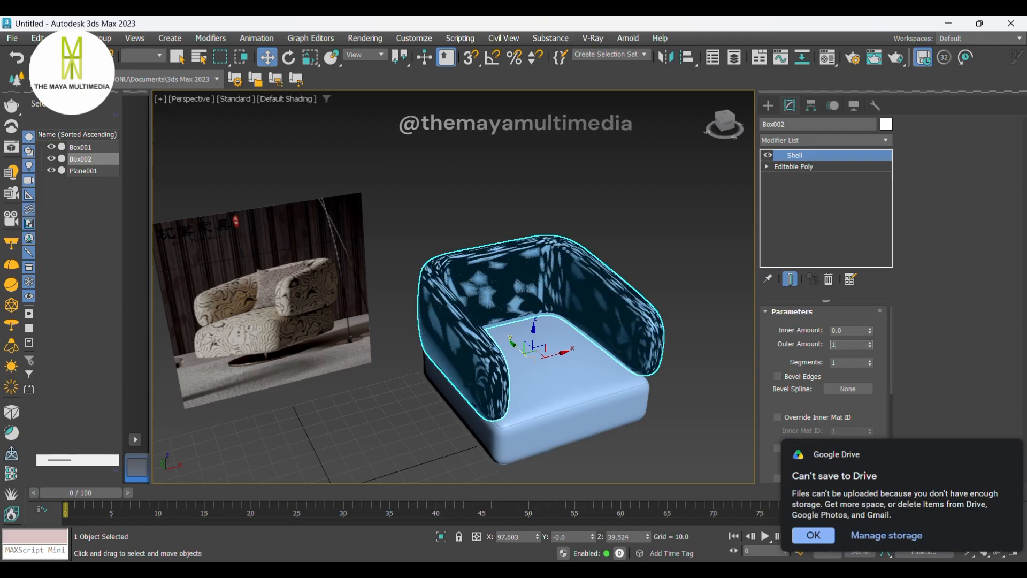
pyautogui.write('1')
pyautogui.press('Return')
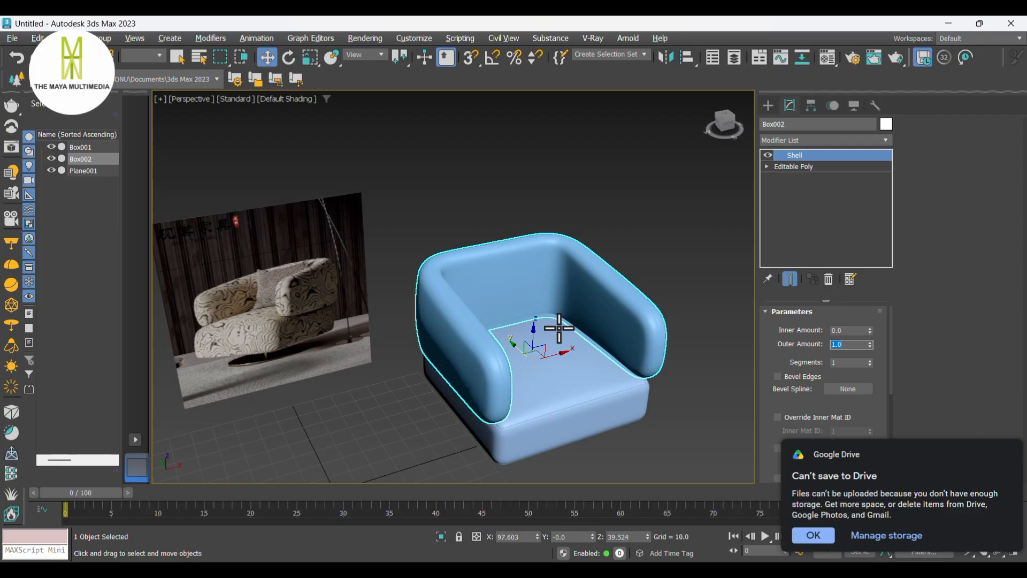
pyautogui.keyDown('alt'); pyautogui.moveTo(559, 328); pyautogui.dragTo(641, 318, button='middle'); pyautogui.keyUp('alt')
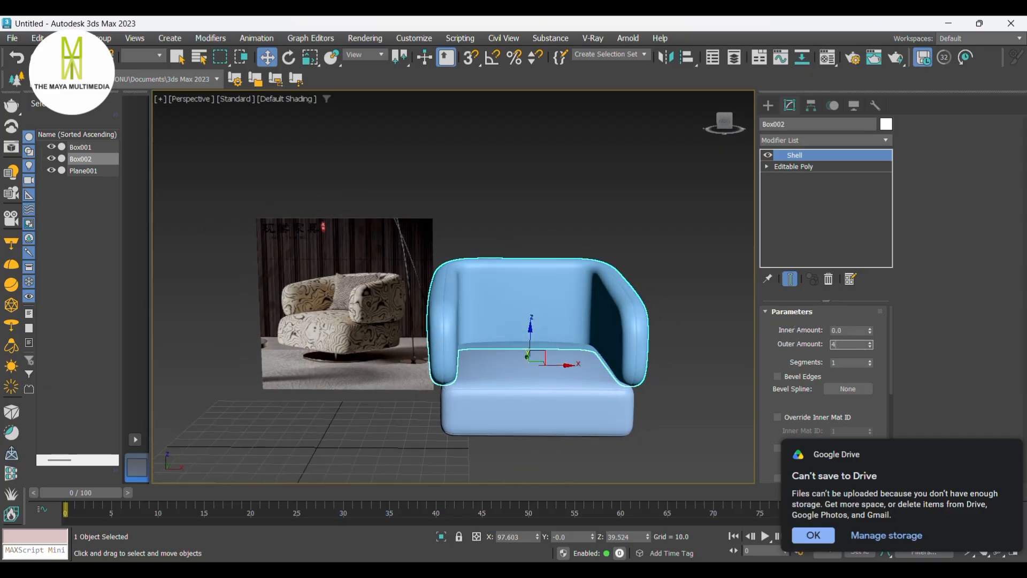
pyautogui.press('Return')
pyautogui.moveTo(655, 337)
pyautogui.keyDown('alt'); pyautogui.mouseDown(button='middle')
pyautogui.moveTo(723, 326)
pyautogui.moveTo(747, 358)
pyautogui.moveTo(681, 335)
pyautogui.moveTo(644, 344)
pyautogui.moveTo(720, 324)
pyautogui.moveTo(693, 305)
pyautogui.moveTo(420, 326)
pyautogui.moveTo(612, 312)
pyautogui.moveTo(658, 321)
pyautogui.moveTo(676, 337)
pyautogui.mouseUp(button='middle'); pyautogui.keyUp('alt')
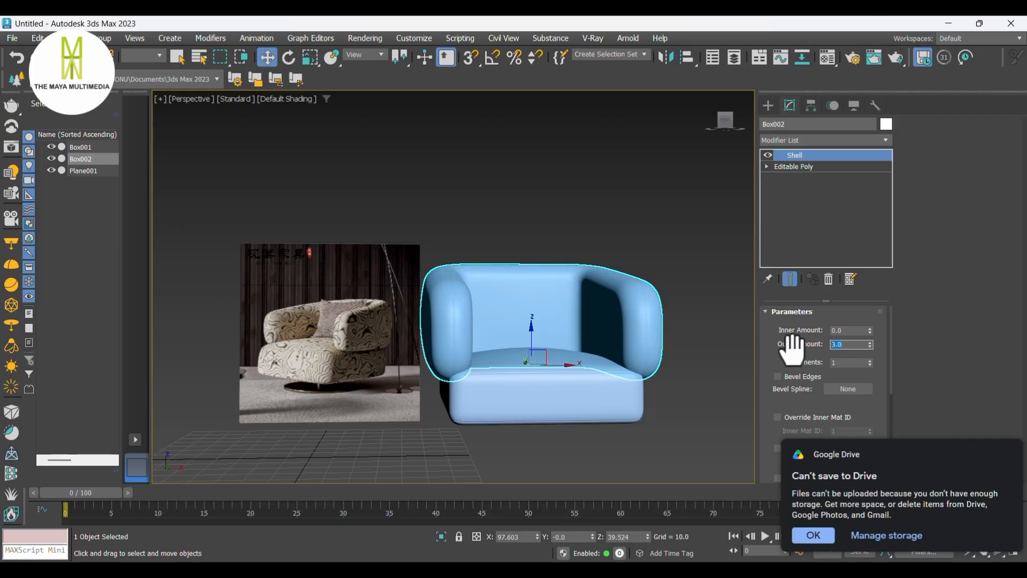
pyautogui.press('Return')
pyautogui.moveTo(706, 347)
pyautogui.keyDown('alt'); pyautogui.mouseDown(button='middle')
pyautogui.moveTo(615, 360)
pyautogui.moveTo(702, 348)
pyautogui.mouseUp(button='middle'); pyautogui.keyUp('alt')
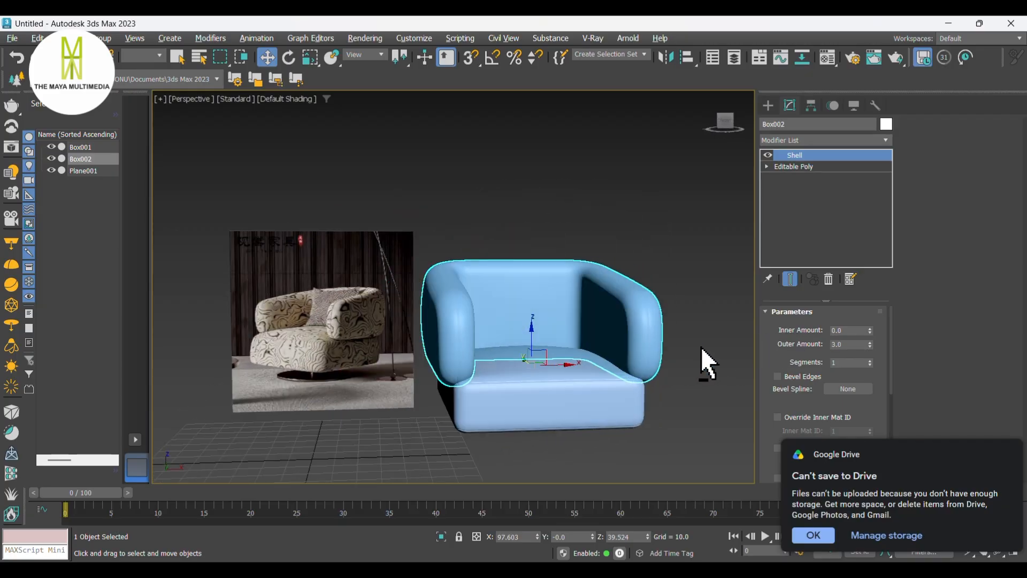
# - Create a box in the top view spanning the inside of the sofa frame
pyautogui.click(768, 104)
pyautogui.click(702, 286)
pyautogui.keyDown('alt'); pyautogui.moveTo(702, 286); pyautogui.dragTo(660, 351, button='middle'); pyautogui.keyUp('alt')
pyautogui.press('t')
pyautogui.scroll(-5, 662, 331)
pyautogui.click(792, 190)
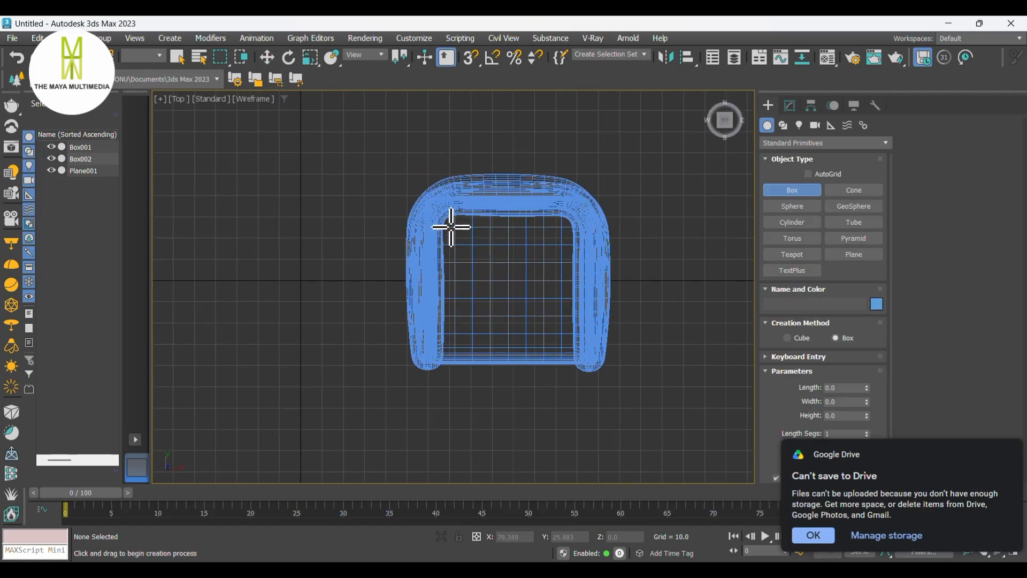
pyautogui.moveTo(449, 222); pyautogui.dragTo(575, 343)
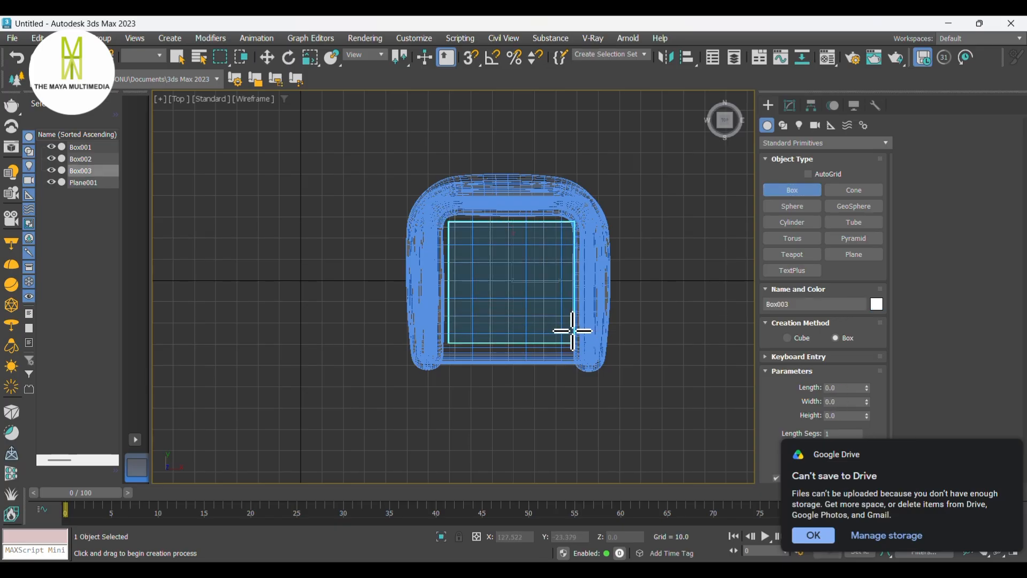
pyautogui.click(572, 330)
# - Raise the new box in the front view and convert it to Editable Poly
pyautogui.press('w')
pyautogui.press('f')
pyautogui.moveTo(508, 387); pyautogui.dragTo(509, 292, button='middle')
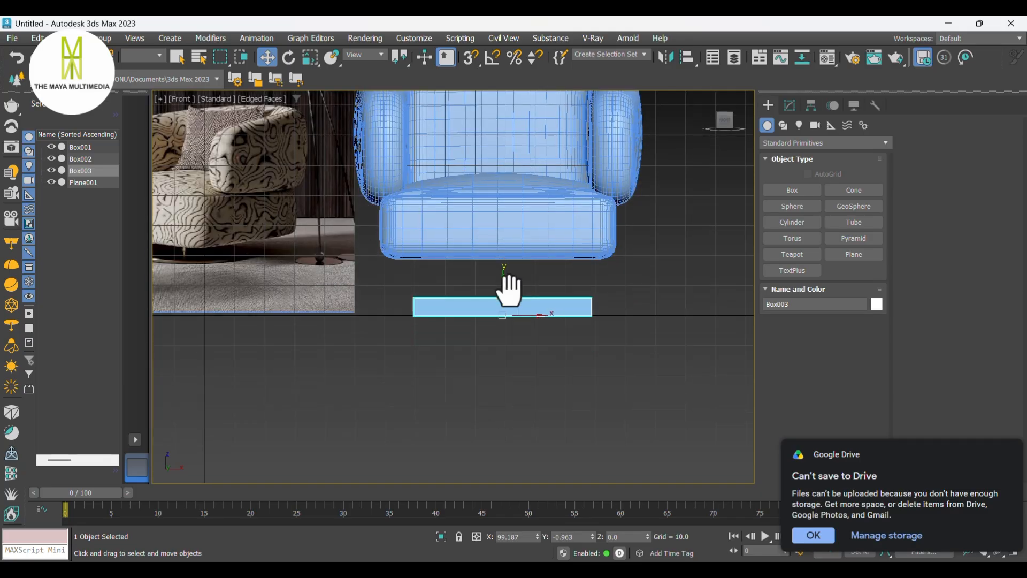
pyautogui.rightClick(509, 310)
pyautogui.click(666, 493)
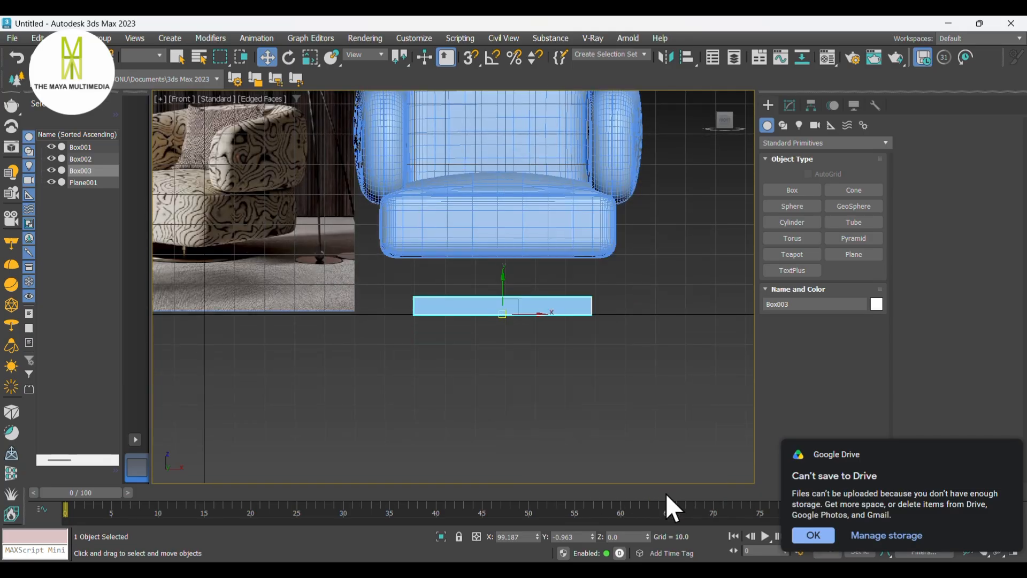
# - Flatten the box into a thin slab by moving its upper vertices down
pyautogui.click(789, 328)
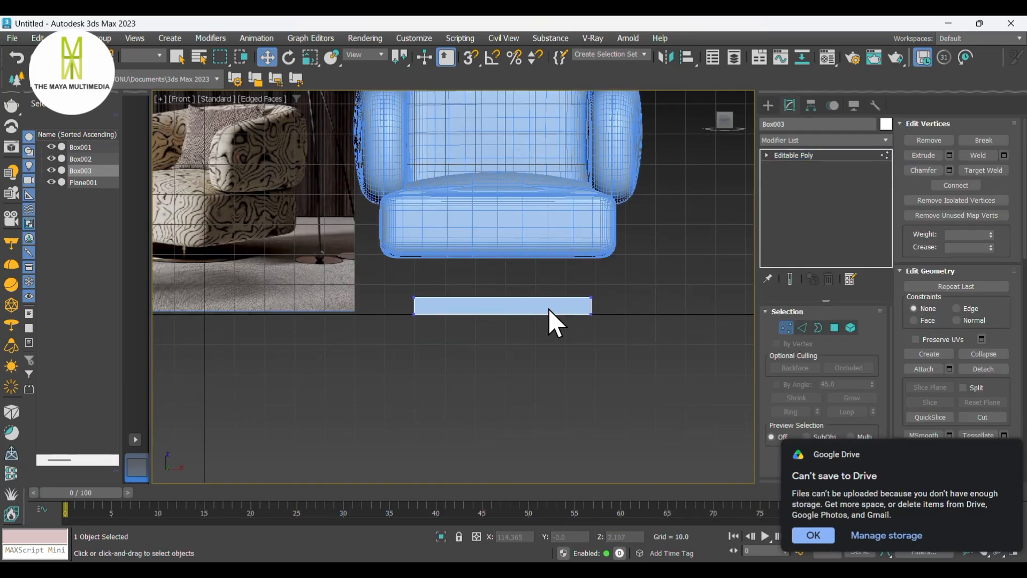
pyautogui.scroll(3, 556, 310)
pyautogui.moveTo(496, 320); pyautogui.dragTo(455, 320)
pyautogui.scroll(4, 439, 321)
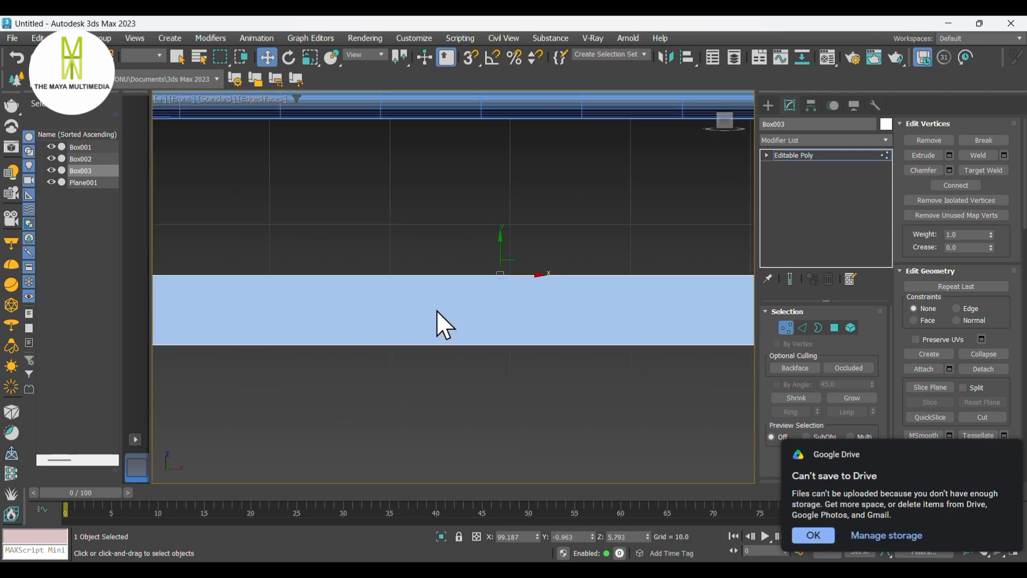
pyautogui.moveTo(515, 228); pyautogui.dragTo(531, 306)
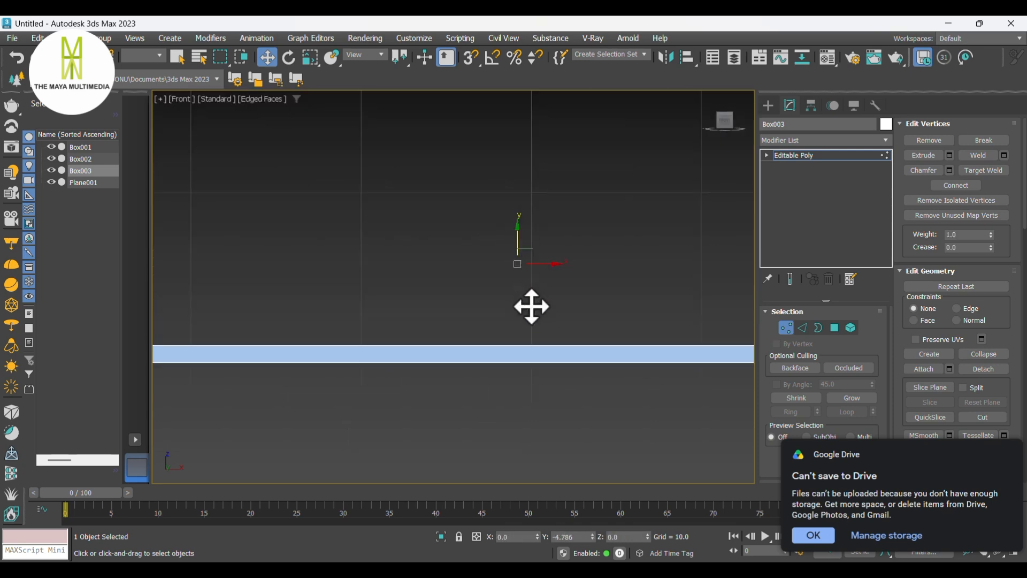
# - Align the slab's centre to the cushion's centre on the X, Y and Z positions
pyautogui.click(770, 108)
pyautogui.scroll(-3, 536, 313)
pyautogui.hotkey('alt', 'a')
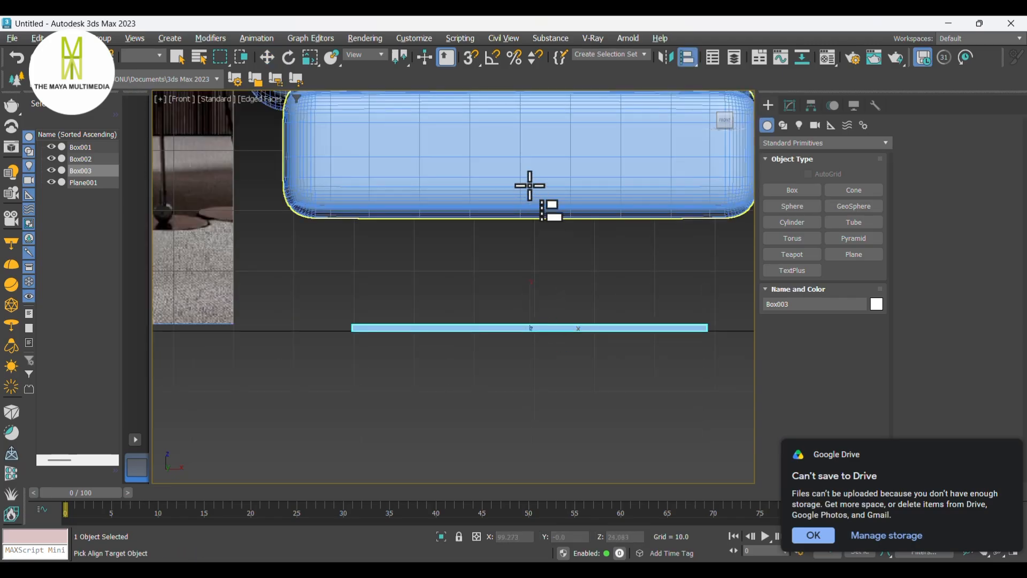
pyautogui.click(527, 203)
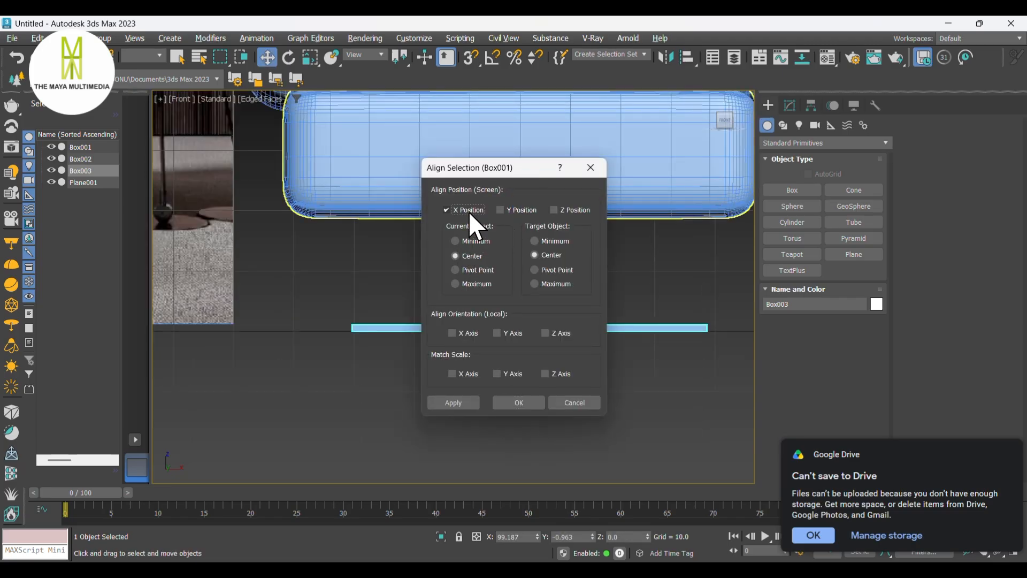
pyautogui.click(524, 209)
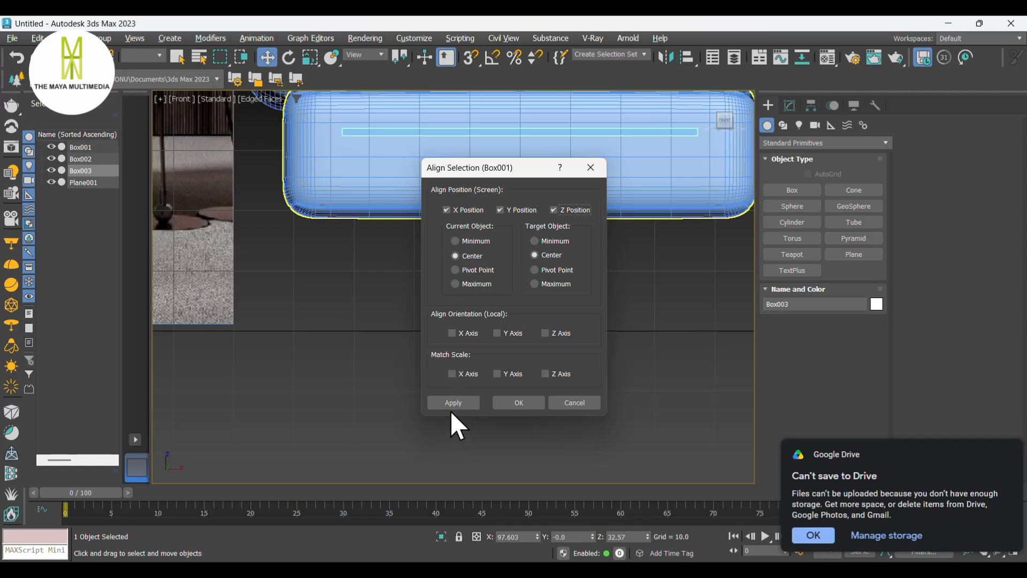
pyautogui.click(517, 401)
# - Move the slab down to sit just under the cushion's bottom
pyautogui.moveTo(522, 107); pyautogui.dragTo(523, 196)
pyautogui.scroll(5, 523, 195)
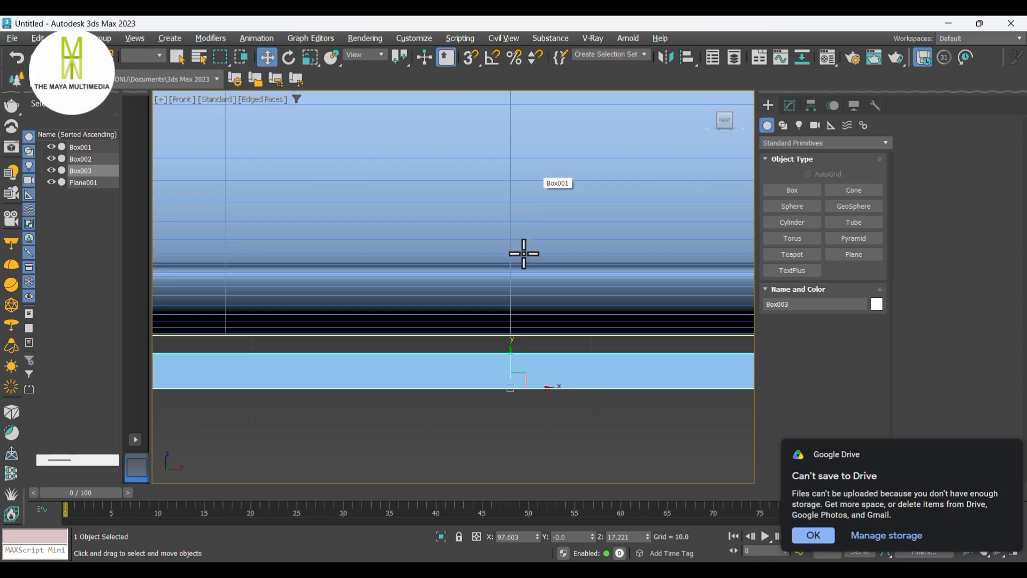
pyautogui.moveTo(514, 360); pyautogui.dragTo(519, 326)
pyautogui.scroll(-6, 518, 326)
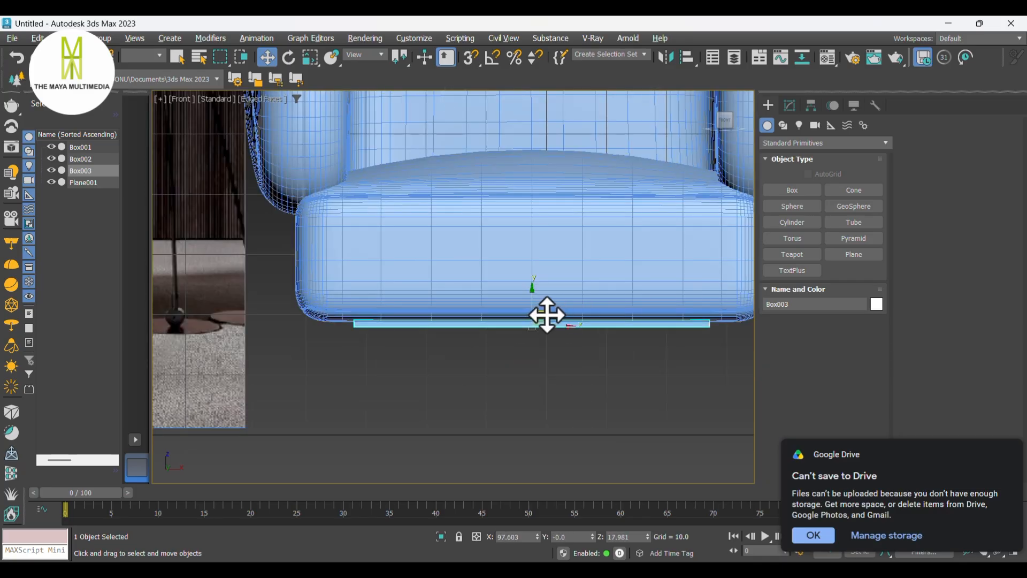
# - Create a cylinder in the top view at the sofa's centre with a radius of about 5.6
pyautogui.press('t')
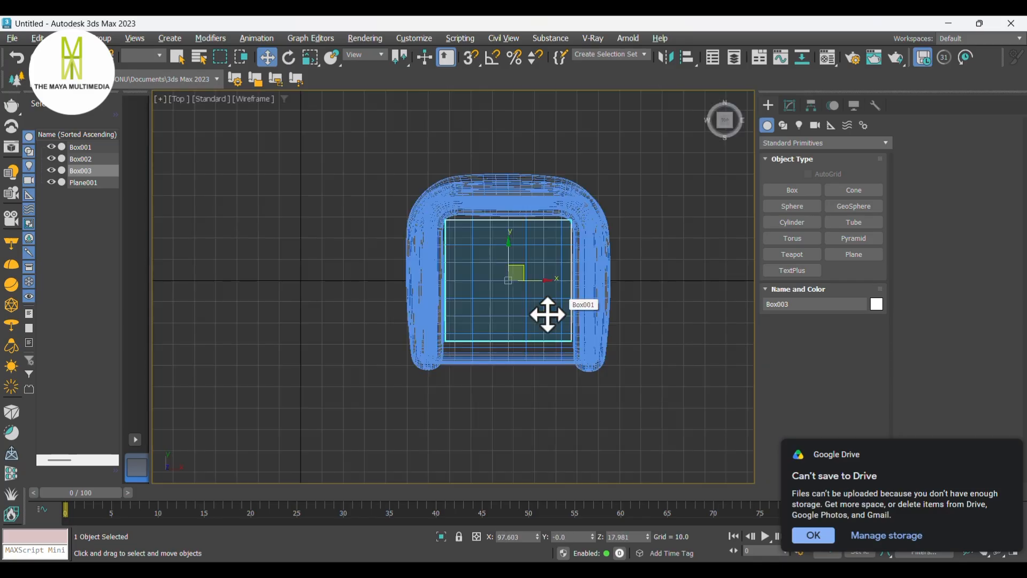
pyautogui.click(793, 222)
pyautogui.scroll(2, 512, 278)
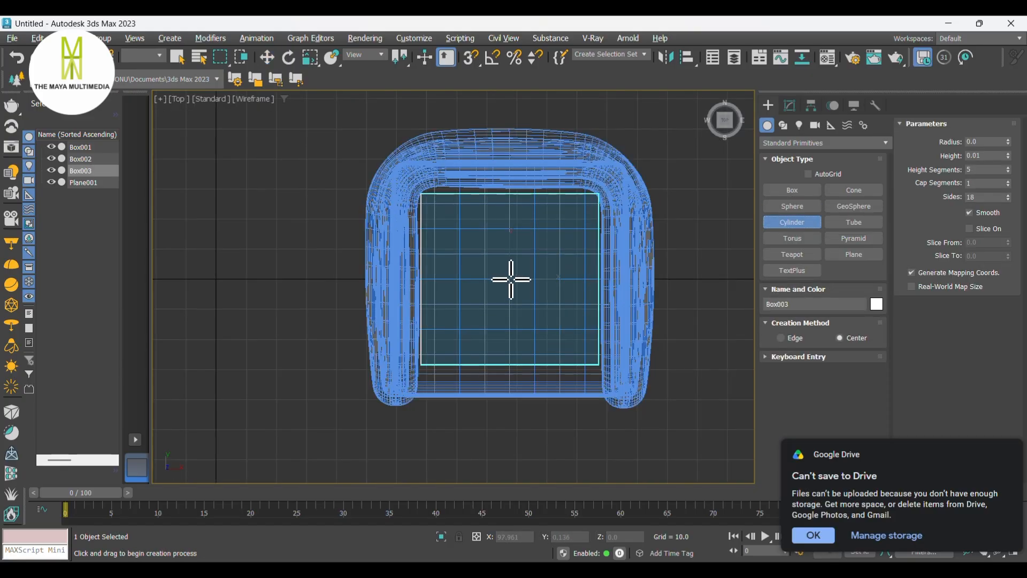
pyautogui.moveTo(511, 279); pyautogui.dragTo(515, 283)
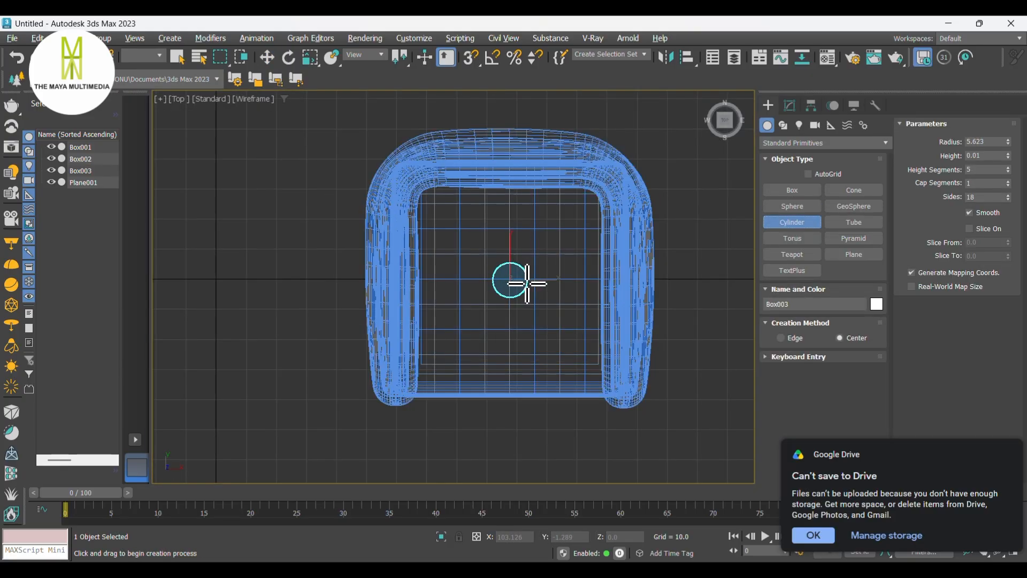
pyautogui.click(527, 283)
# - Set the cylinder's height to about 10 in the front view
pyautogui.click(526, 253)
pyautogui.press('w')
pyautogui.press('f')
pyautogui.scroll(-2, 536, 257)
pyautogui.scroll(-2, 537, 257)
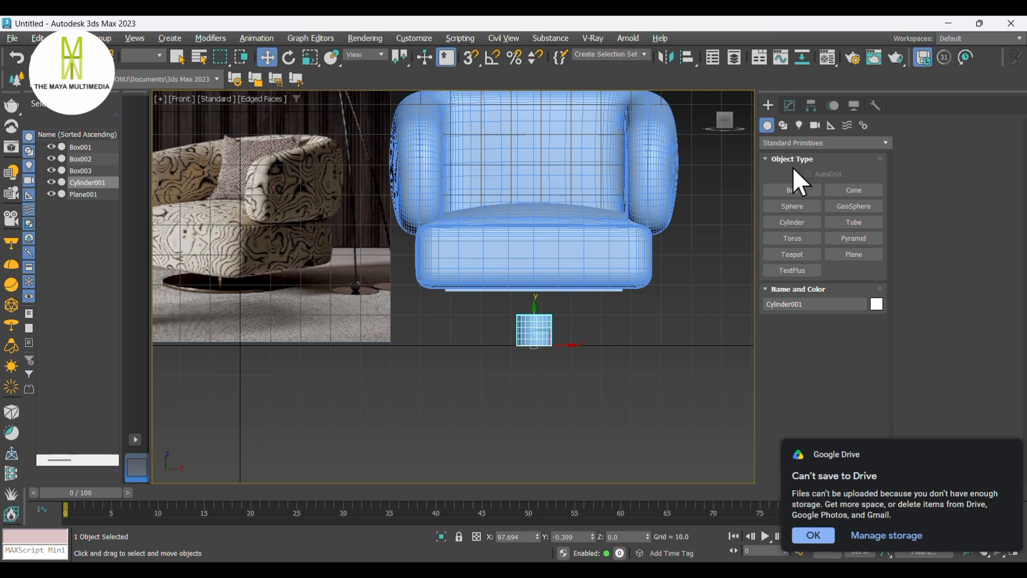
pyautogui.click(790, 106)
pyautogui.moveTo(873, 354); pyautogui.dragTo(877, 369)
# - Convert the cylinder to Editable Poly
pyautogui.rightClick(540, 328)
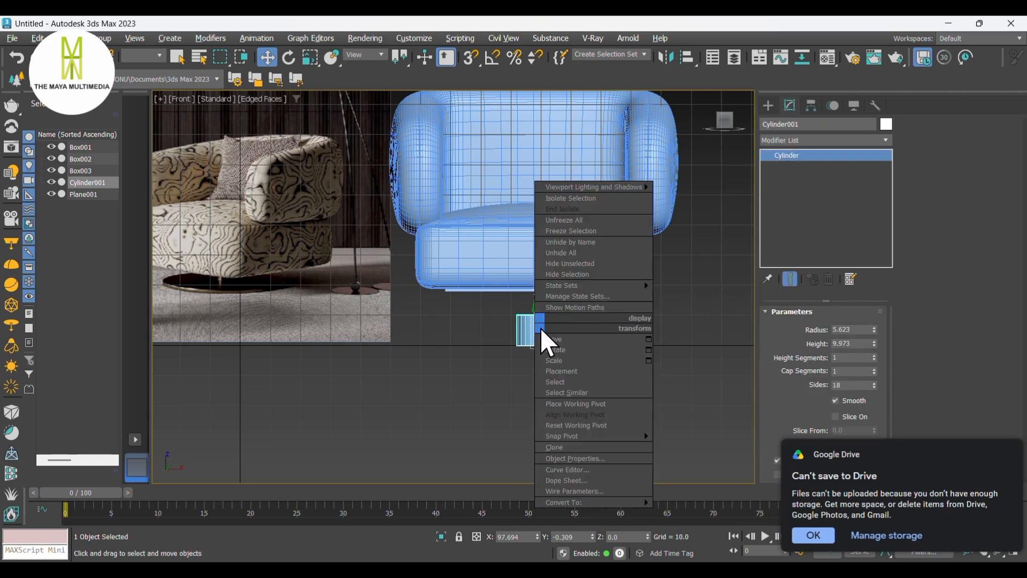
pyautogui.moveTo(596, 502)
pyautogui.click(680, 512)
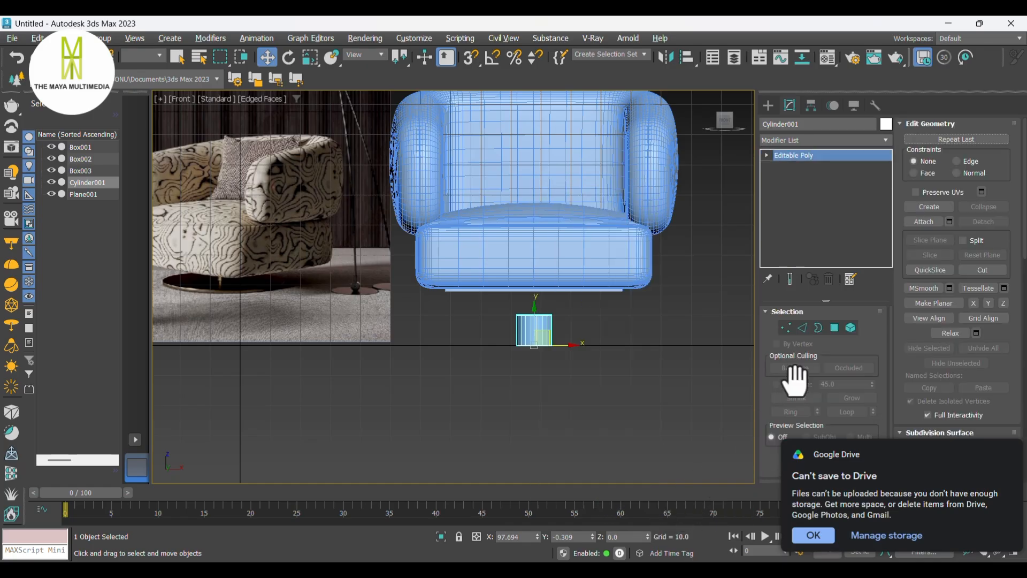
# - Align the cylinder's centre to the thin base slab
pyautogui.click(790, 329)
pyautogui.scroll(4, 585, 319)
pyautogui.moveTo(567, 297); pyautogui.dragTo(426, 310)
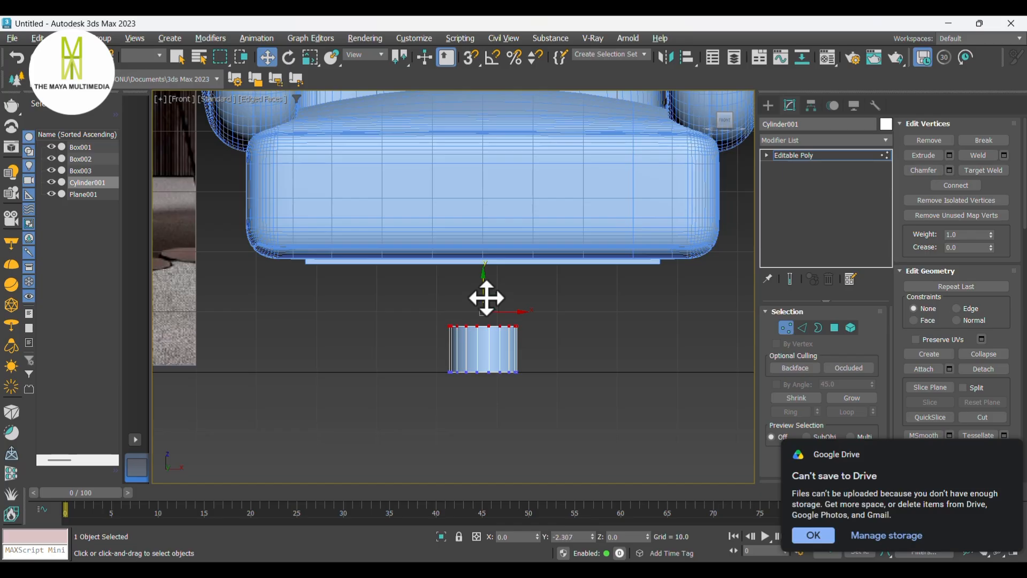
pyautogui.hotkey('alt', 'a')
pyautogui.click(768, 105)
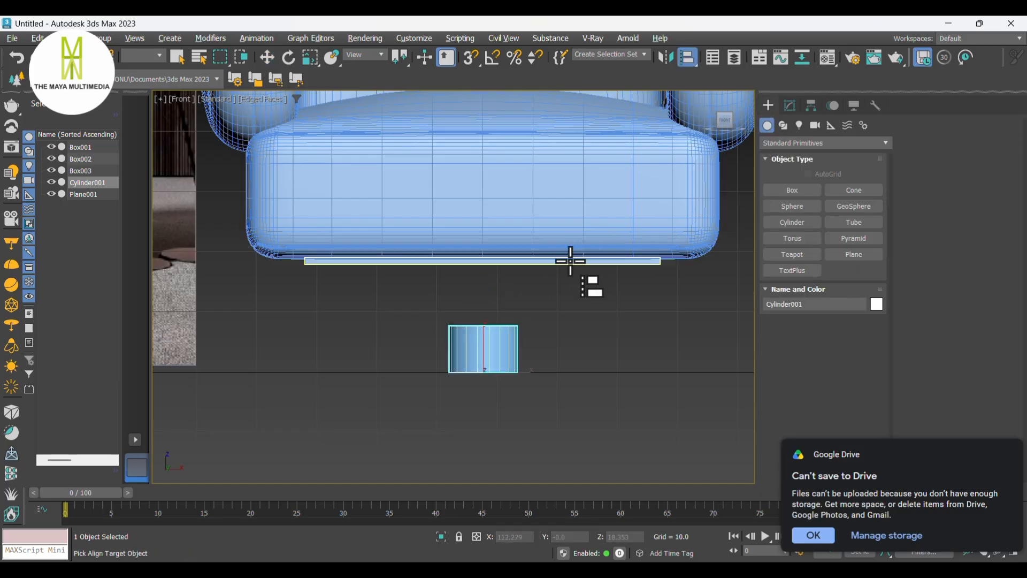
pyautogui.click(571, 261)
pyautogui.click(464, 209)
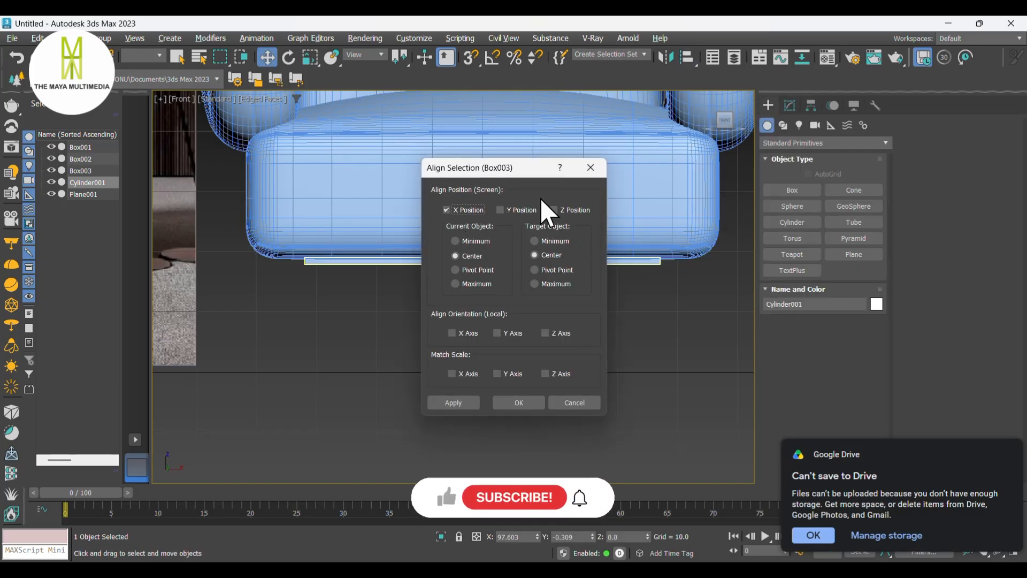
pyautogui.click(517, 402)
# - Move the cylinder down so it sits directly beneath the base slab as a pedestal
pyautogui.scroll(5, 485, 250)
pyautogui.moveTo(493, 346); pyautogui.dragTo(496, 438)
pyautogui.scroll(-5, 541, 360)
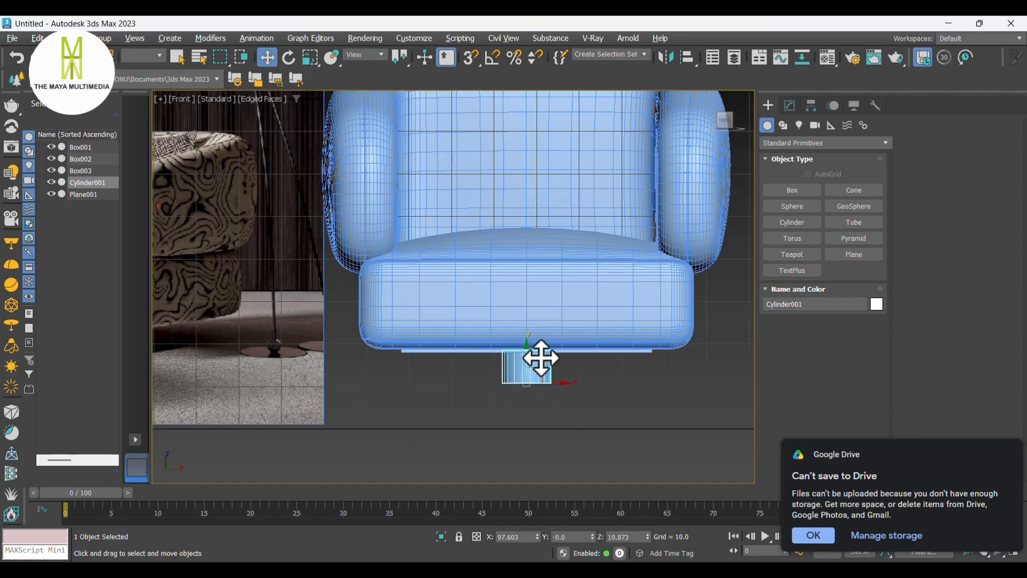
pyautogui.scroll(8, 577, 368)
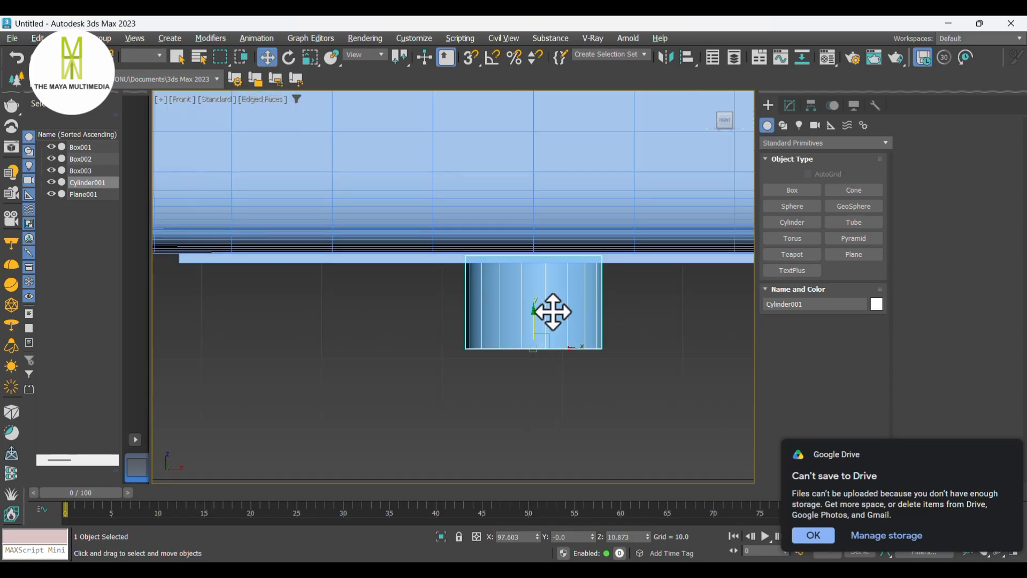
pyautogui.scroll(-2, 553, 313)
pyautogui.press('t')
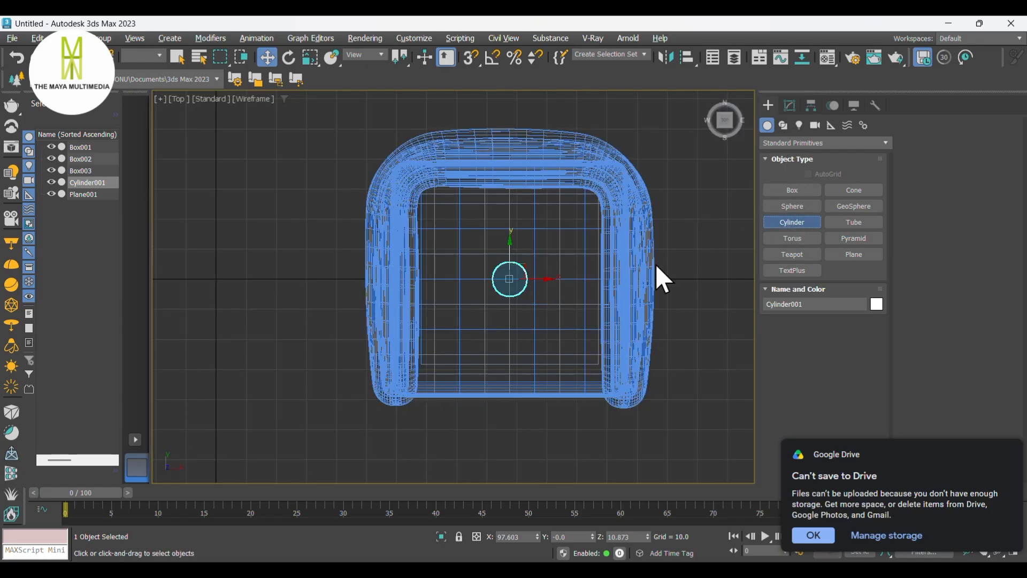
# - Create a wide, flat cylinder disc of about 35 radius centred beneath the sofa in the top view
pyautogui.scroll(3, 509, 279)
pyautogui.moveTo(507, 280); pyautogui.dragTo(653, 302)
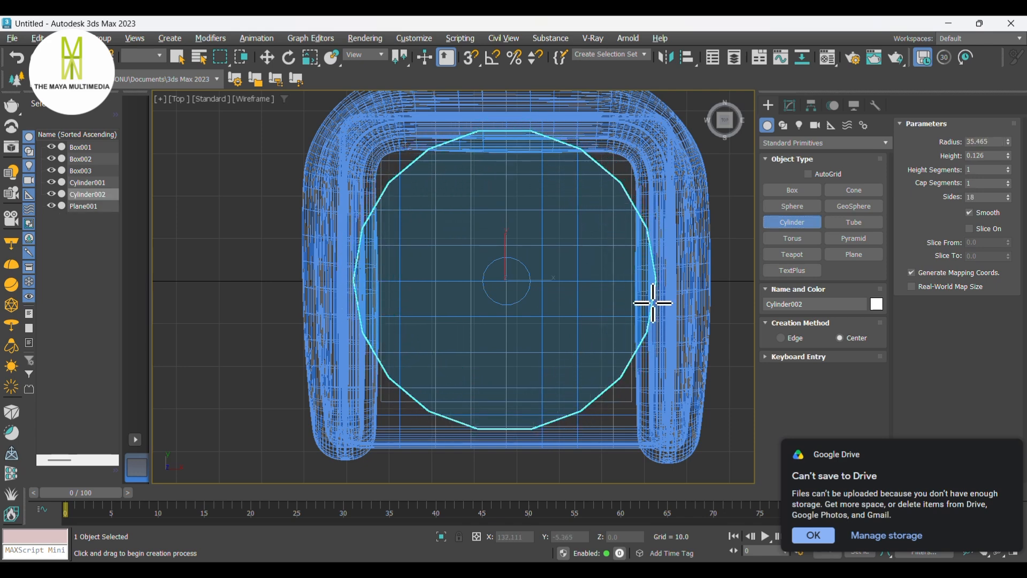
pyautogui.press('w')
pyautogui.press('p')
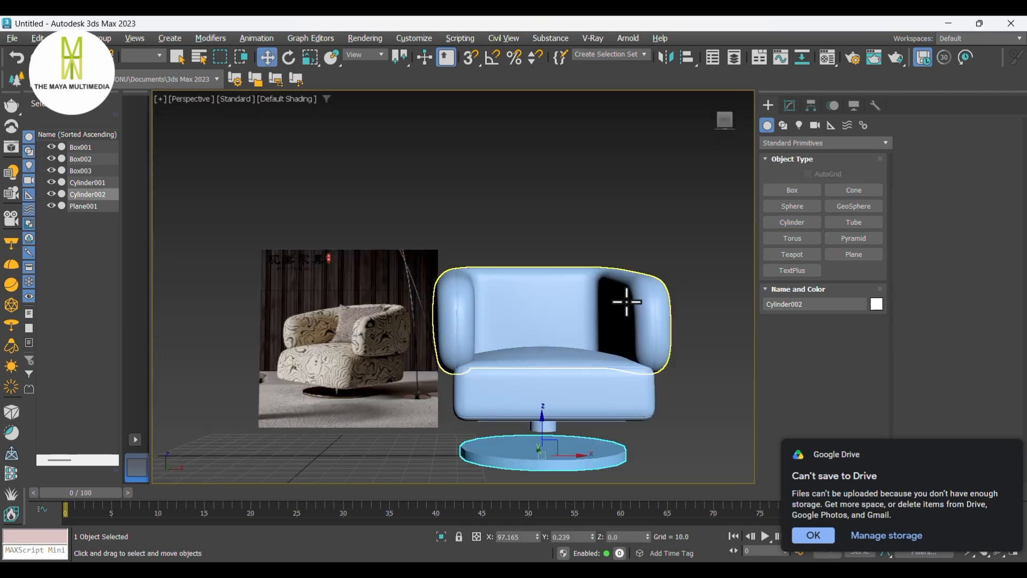
# - Scale the disc down uniformly to about 80%
pyautogui.keyDown('alt'); pyautogui.moveTo(626, 301); pyautogui.dragTo(624, 329, button='middle'); pyautogui.keyUp('alt')
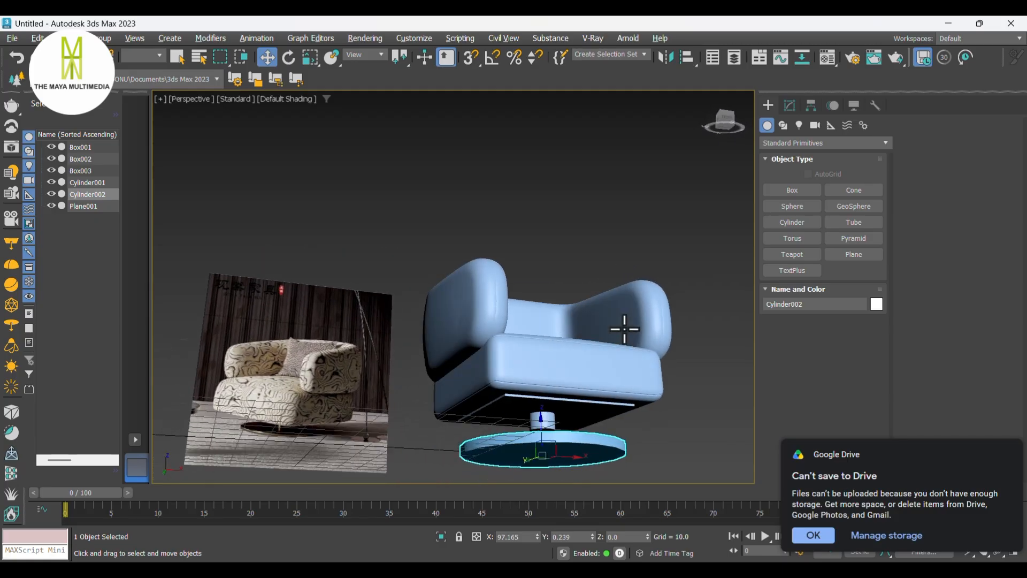
pyautogui.press('t')
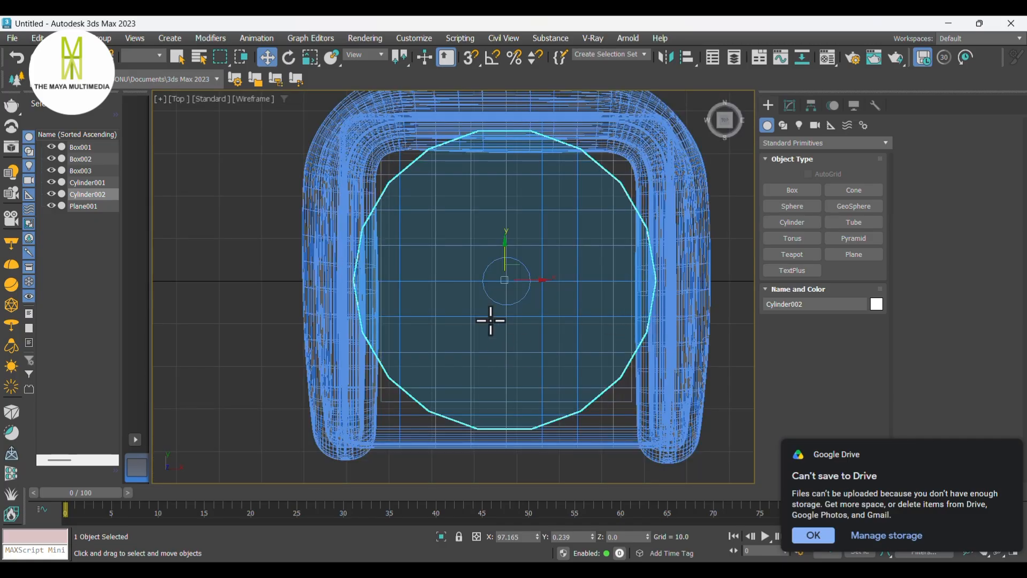
pyautogui.press('r')
pyautogui.moveTo(501, 273); pyautogui.dragTo(535, 284)
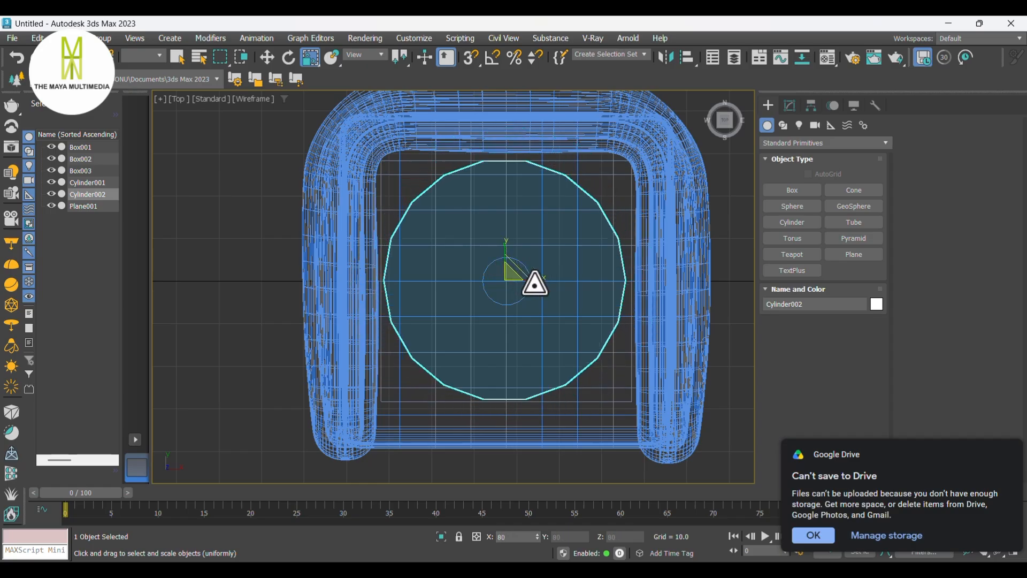
pyautogui.press('w')
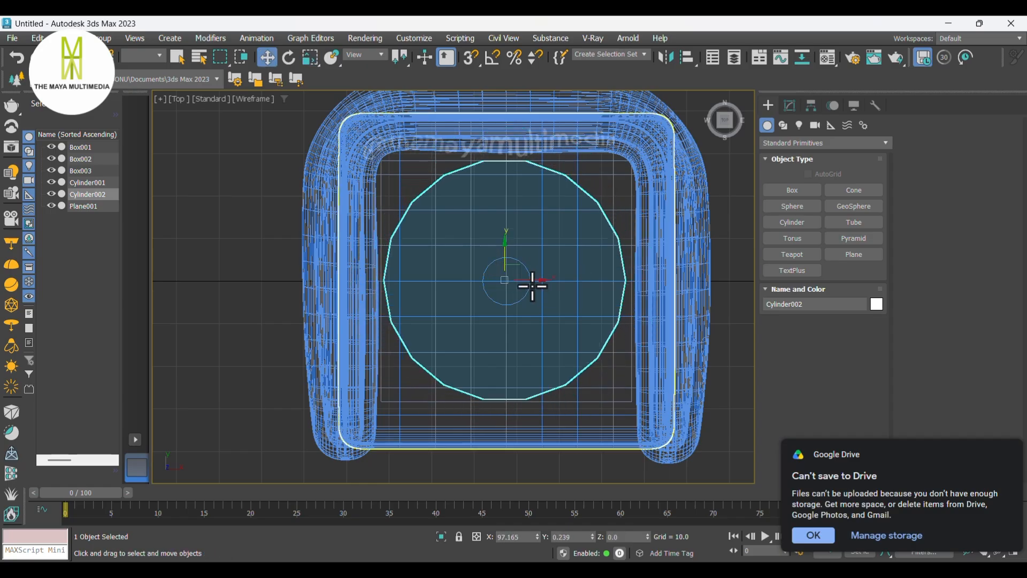
# - Convert the disc to Editable Poly
pyautogui.press('f')
pyautogui.scroll(-4, 589, 339)
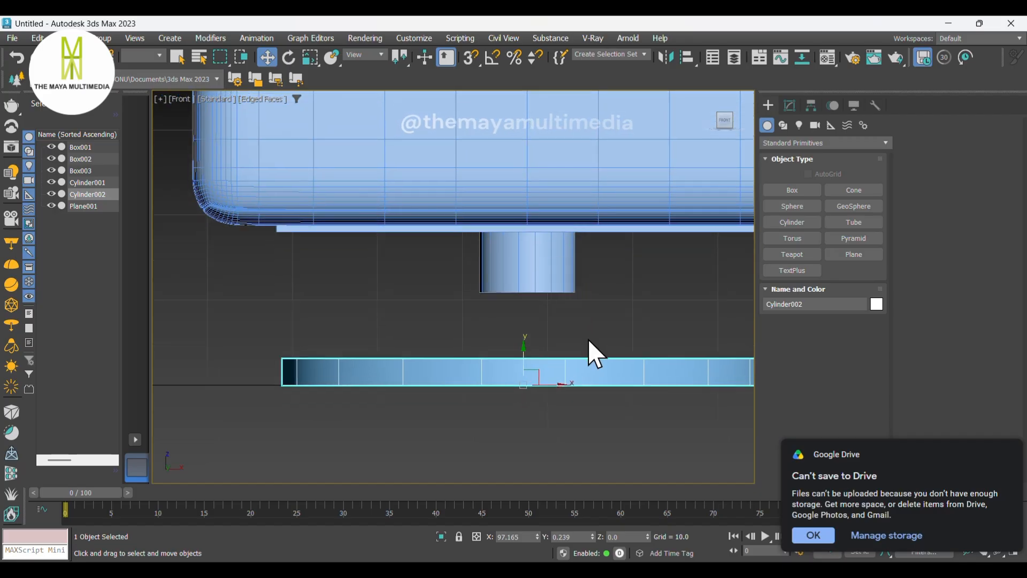
pyautogui.scroll(-2, 584, 356)
pyautogui.moveTo(546, 340); pyautogui.dragTo(550, 342, button='middle')
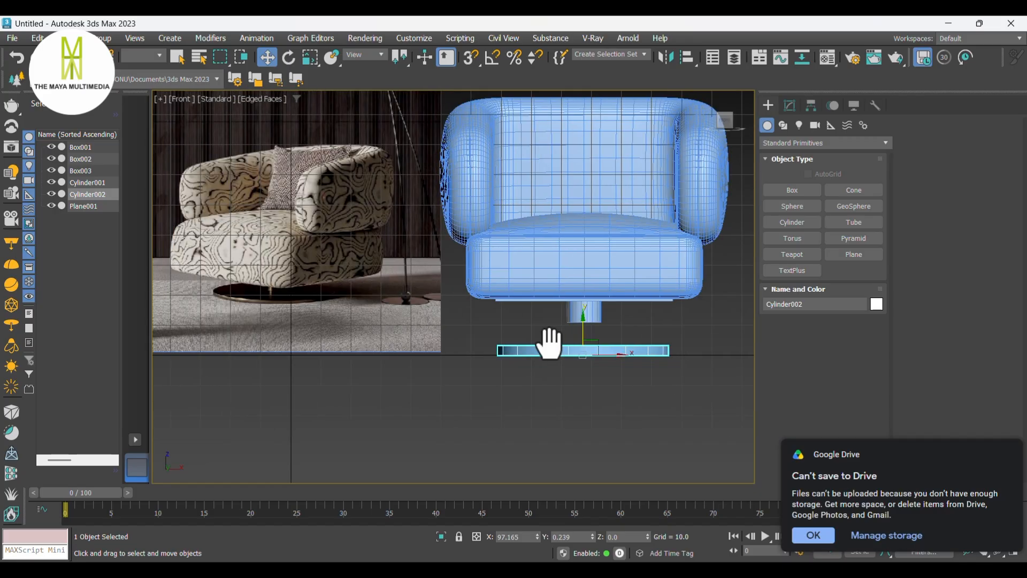
pyautogui.rightClick(565, 351)
pyautogui.moveTo(653, 527)
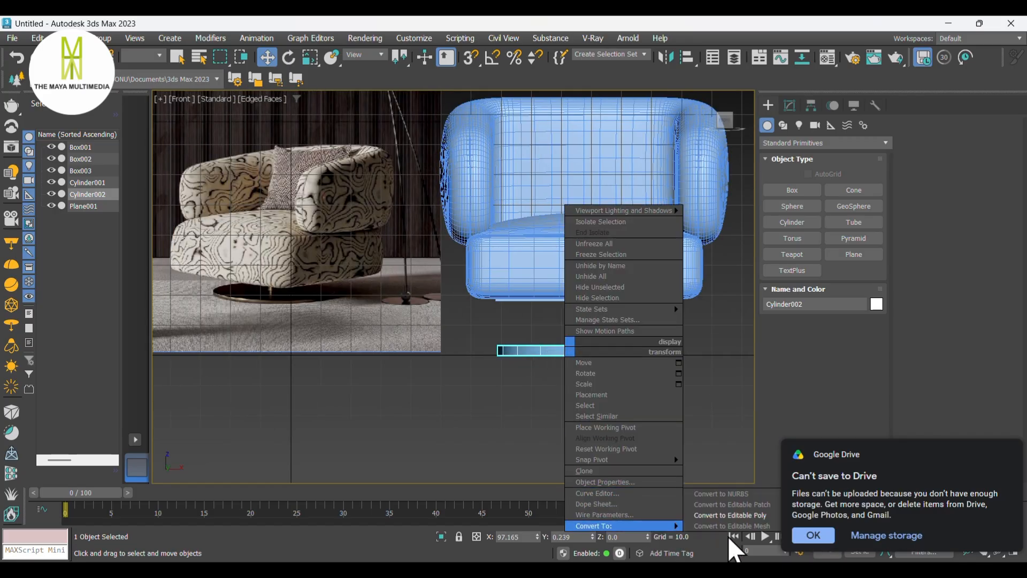
pyautogui.click(730, 515)
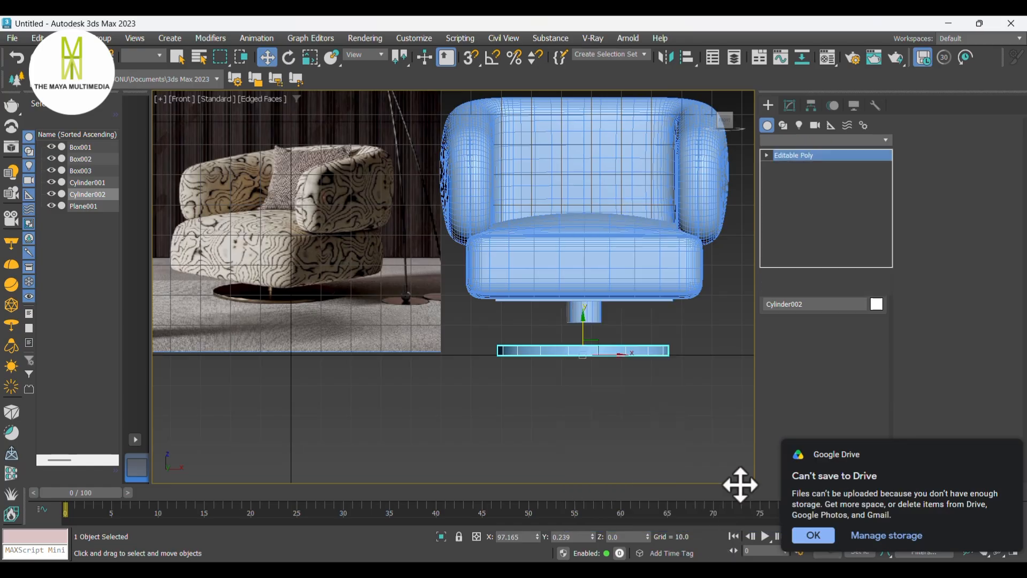
# - Select the disc's top vertices and move them down to make the disc thinner
pyautogui.click(785, 327)
pyautogui.scroll(4, 709, 347)
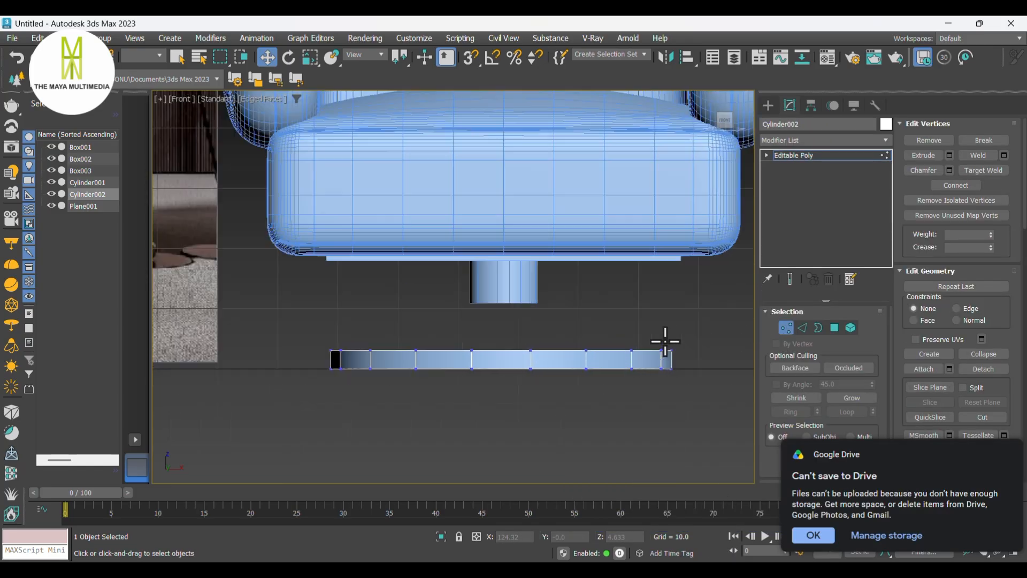
pyautogui.moveTo(274, 289); pyautogui.dragTo(275, 290)
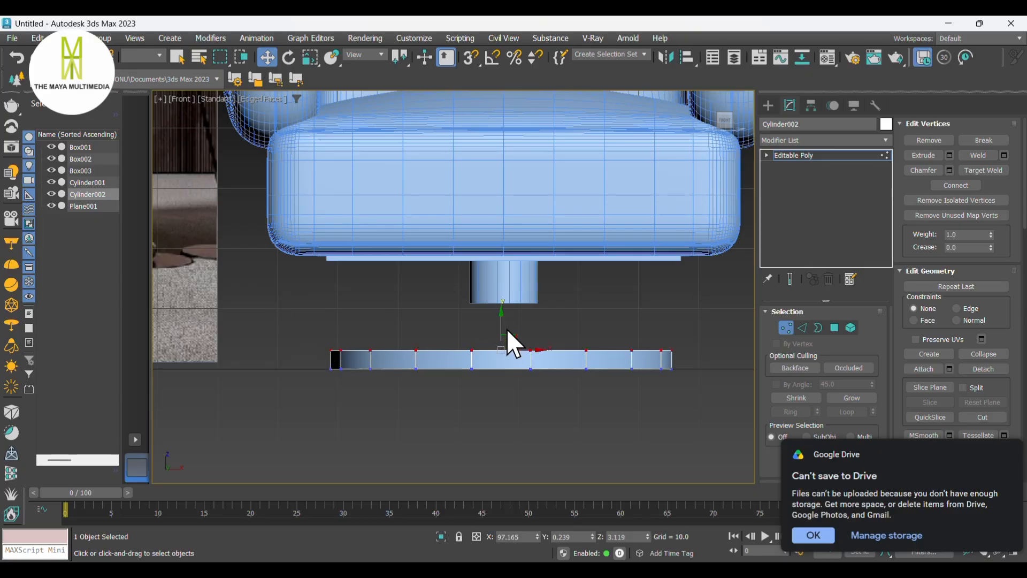
pyautogui.moveTo(501, 318); pyautogui.dragTo(501, 330)
pyautogui.scroll(-4, 610, 354)
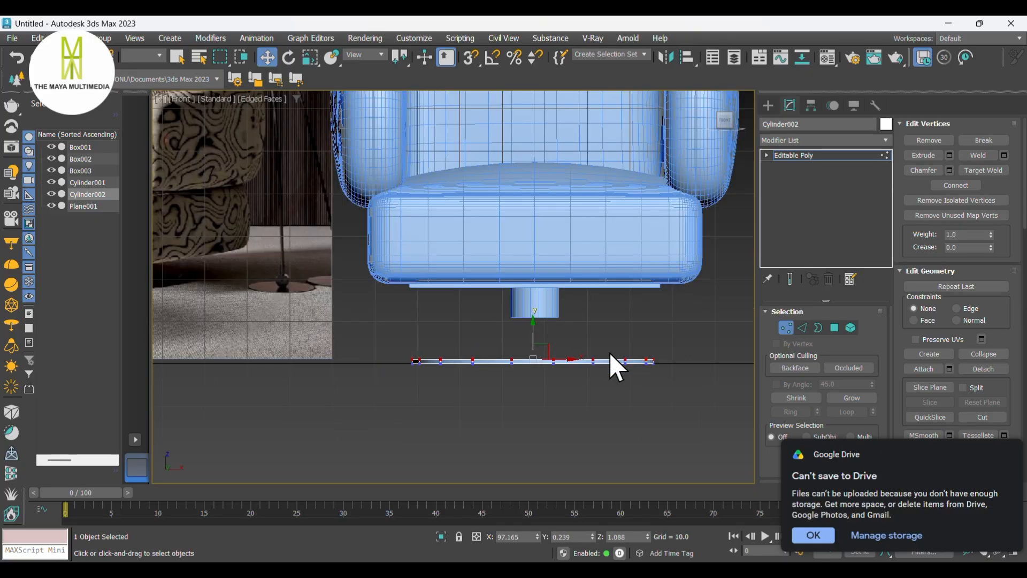
pyautogui.scroll(2, 610, 353)
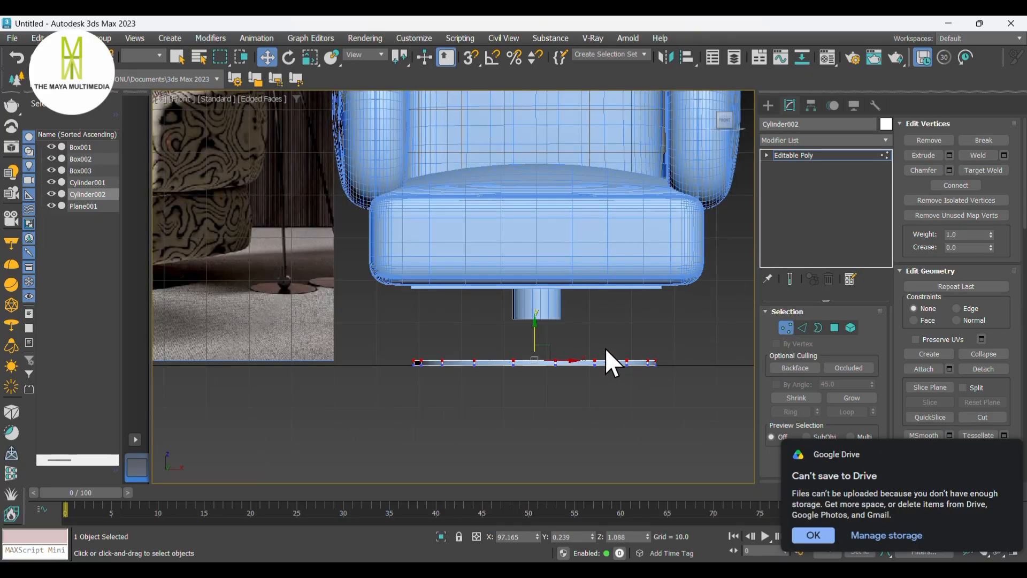
# - Align the disc's centre to the pedestal cylinder and move the disc down below the pedestal
pyautogui.click(767, 109)
pyautogui.hotkey('alt', 'a')
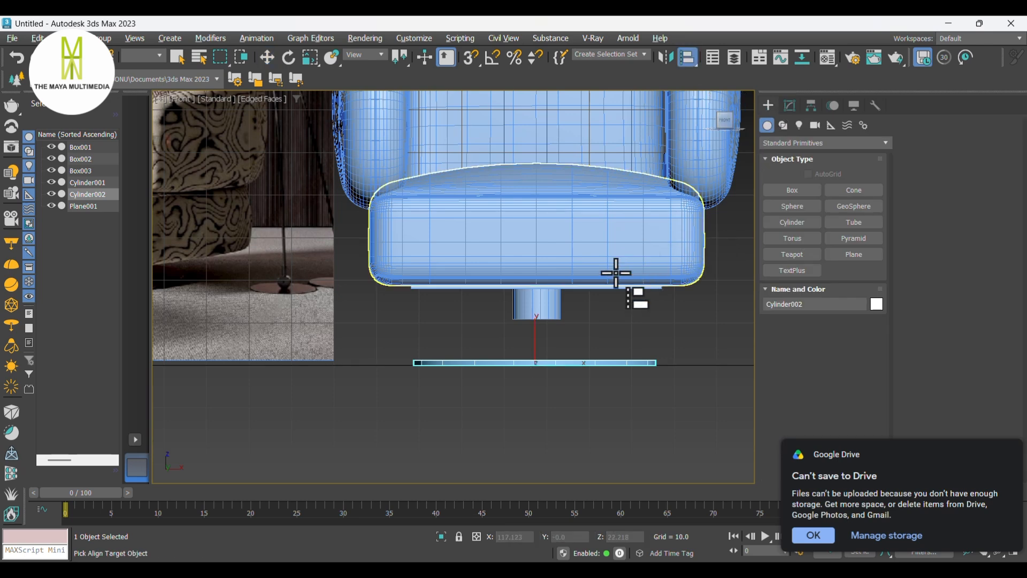
pyautogui.click(535, 303)
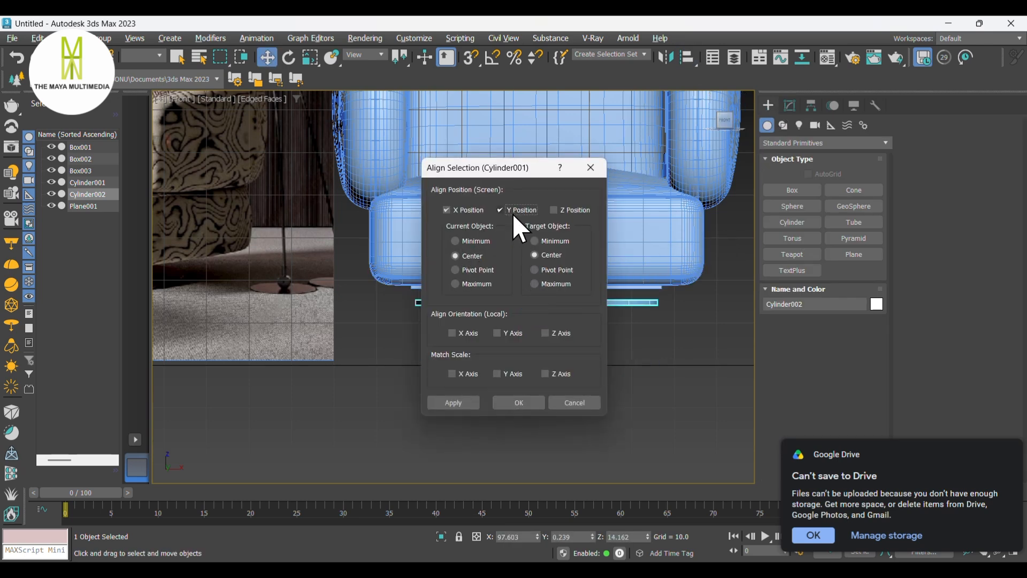
pyautogui.click(519, 402)
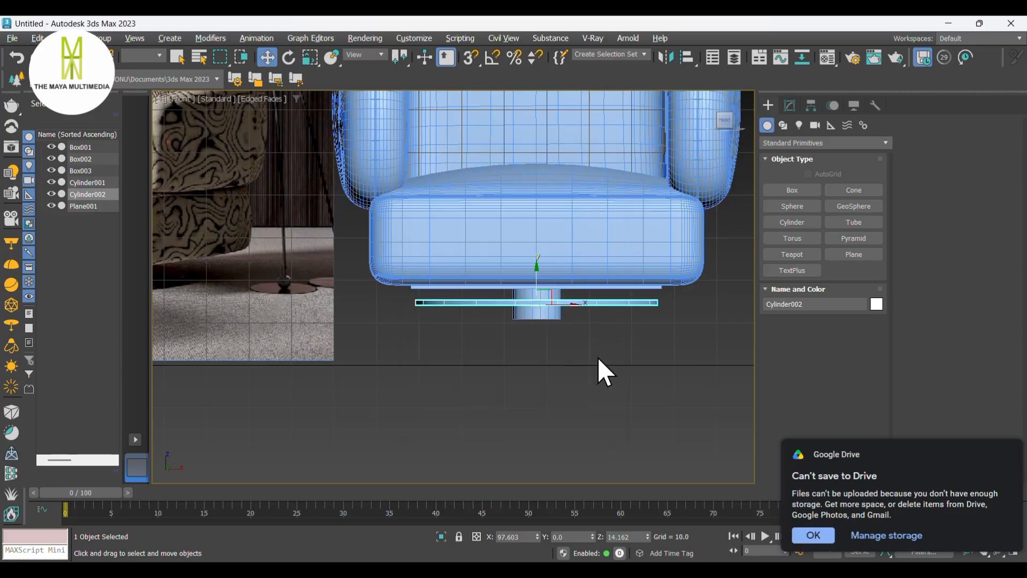
pyautogui.scroll(6, 557, 300)
pyautogui.moveTo(495, 263); pyautogui.dragTo(500, 367)
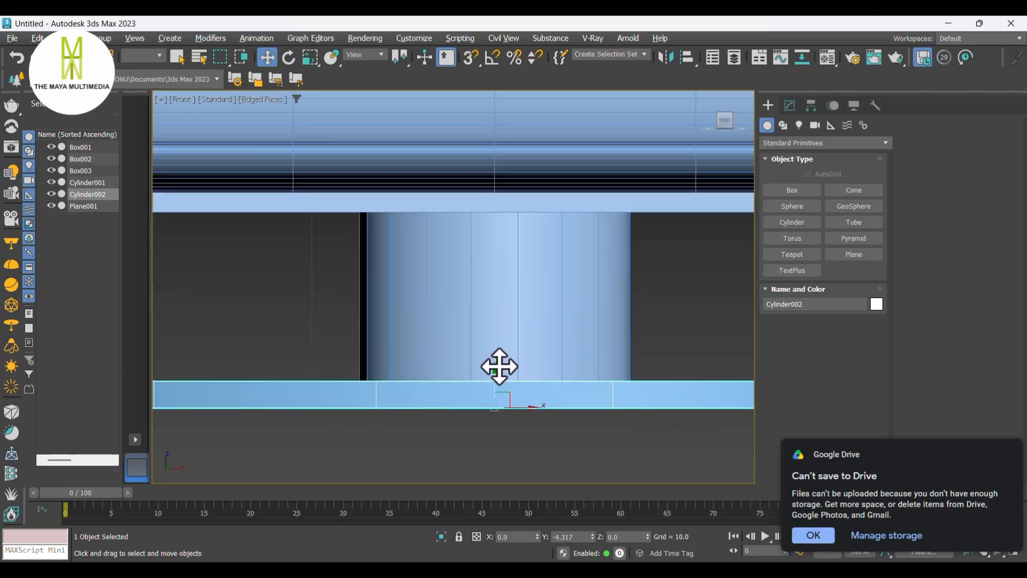
# - Select the pedestal's lower vertices and move them up slightly to shorten the pedestal
pyautogui.press('F3')
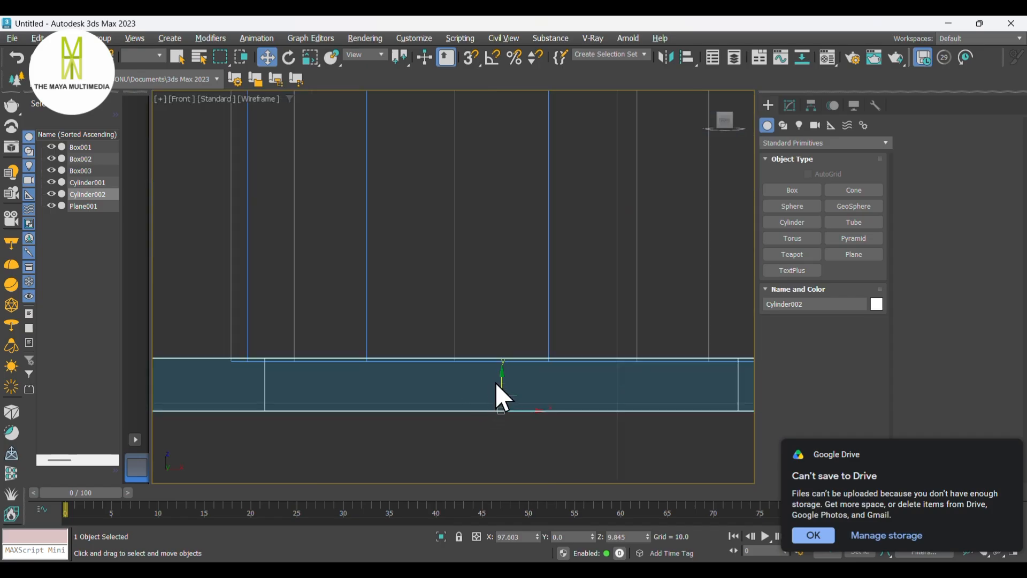
pyautogui.scroll(-10, 503, 374)
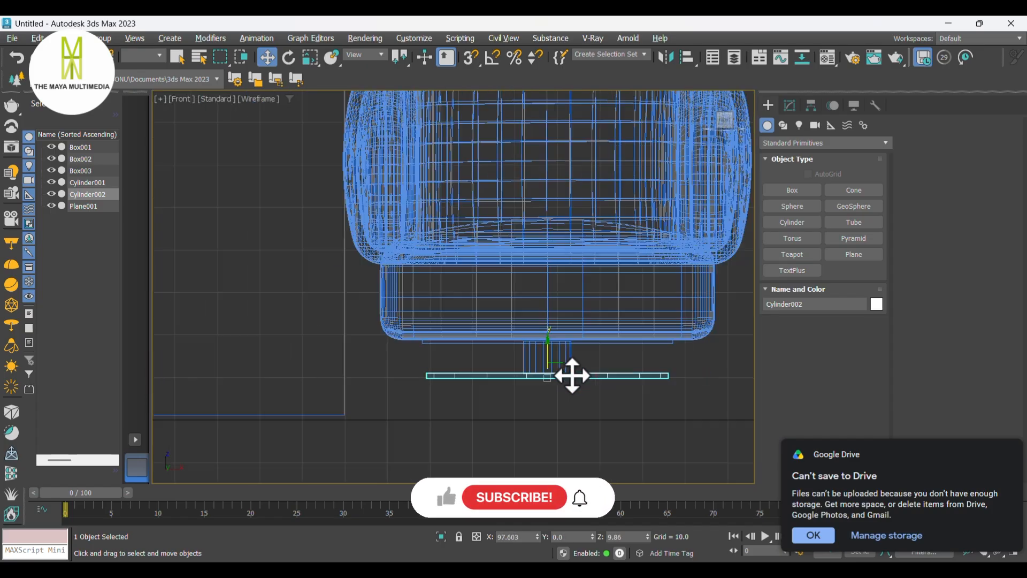
pyautogui.scroll(-3, 577, 373)
pyautogui.press('F3')
pyautogui.scroll(6, 576, 373)
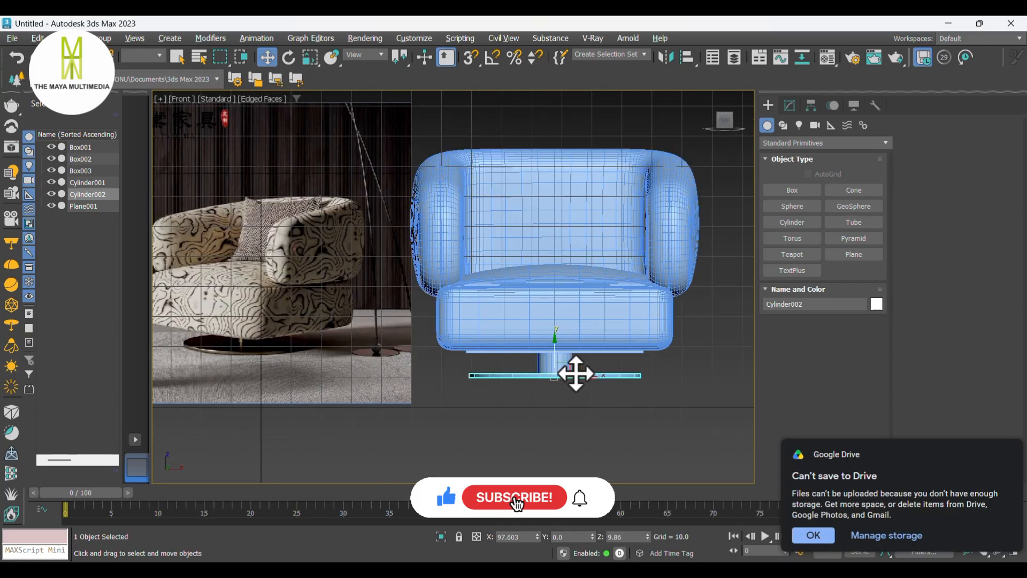
pyautogui.scroll(-3, 582, 373)
pyautogui.scroll(1, 583, 374)
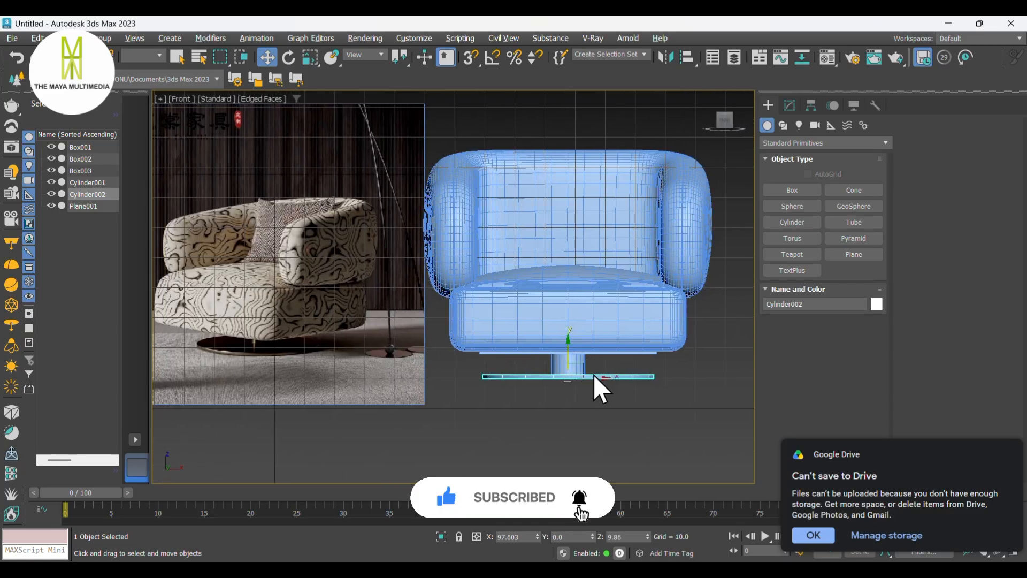
pyautogui.scroll(5, 594, 375)
pyautogui.click(583, 355)
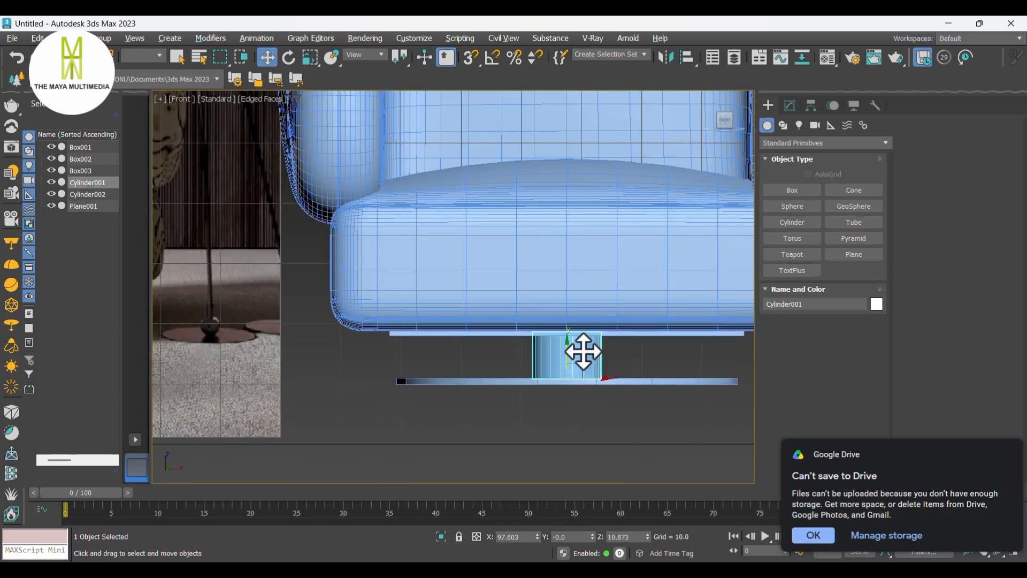
pyautogui.press('1')
pyautogui.scroll(5, 624, 387)
pyautogui.moveTo(624, 401); pyautogui.dragTo(317, 340)
pyautogui.moveTo(466, 322); pyautogui.dragTo(471, 304)
pyautogui.click(769, 105)
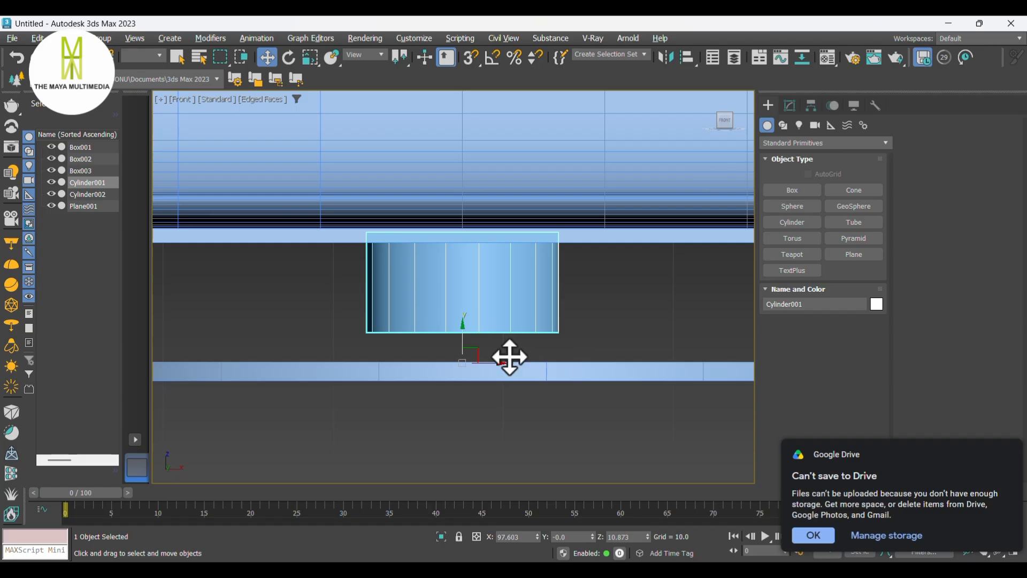
# - Move the disc up until it meets the bottom of the pedestal
pyautogui.click(465, 368)
pyautogui.moveTo(462, 354); pyautogui.dragTo(470, 321)
pyautogui.press('F3')
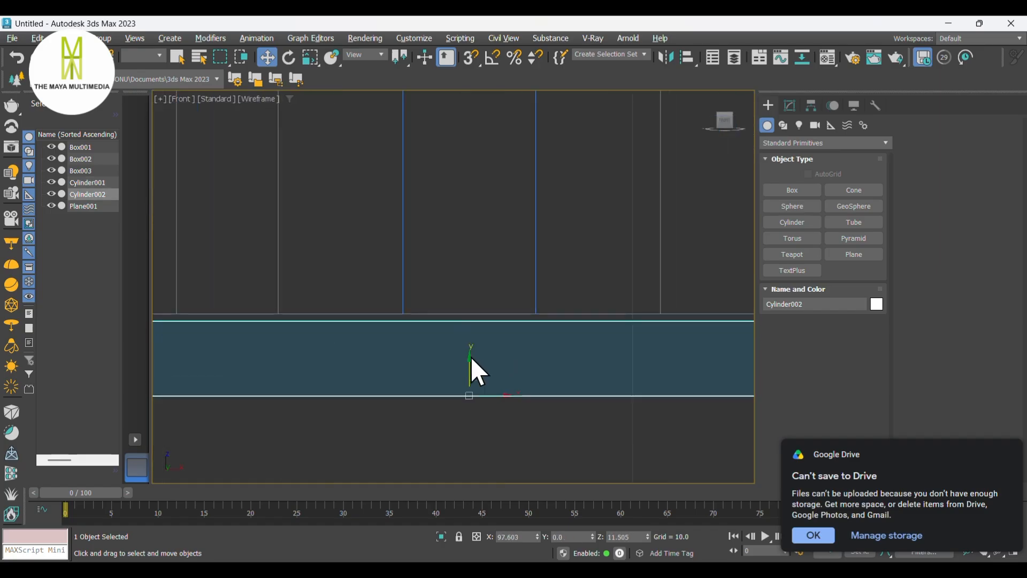
pyautogui.moveTo(470, 367); pyautogui.dragTo(475, 358)
# - Isolate the base slab, pedestal and disc from the rest of the sofa
pyautogui.scroll(-2, 476, 357)
pyautogui.scroll(-4, 475, 357)
pyautogui.press('p')
pyautogui.scroll(-2, 479, 359)
pyautogui.click(609, 358)
pyautogui.keyDown('alt'); pyautogui.moveTo(609, 358); pyautogui.dragTo(216, 377, button='middle'); pyautogui.keyUp('alt')
pyautogui.scroll(5, 506, 369)
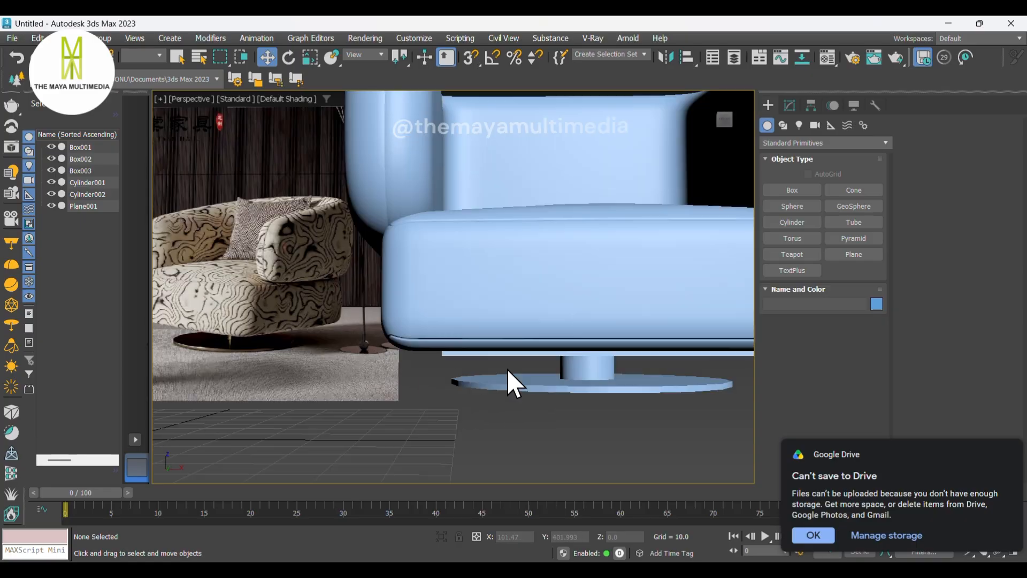
pyautogui.click(535, 353)
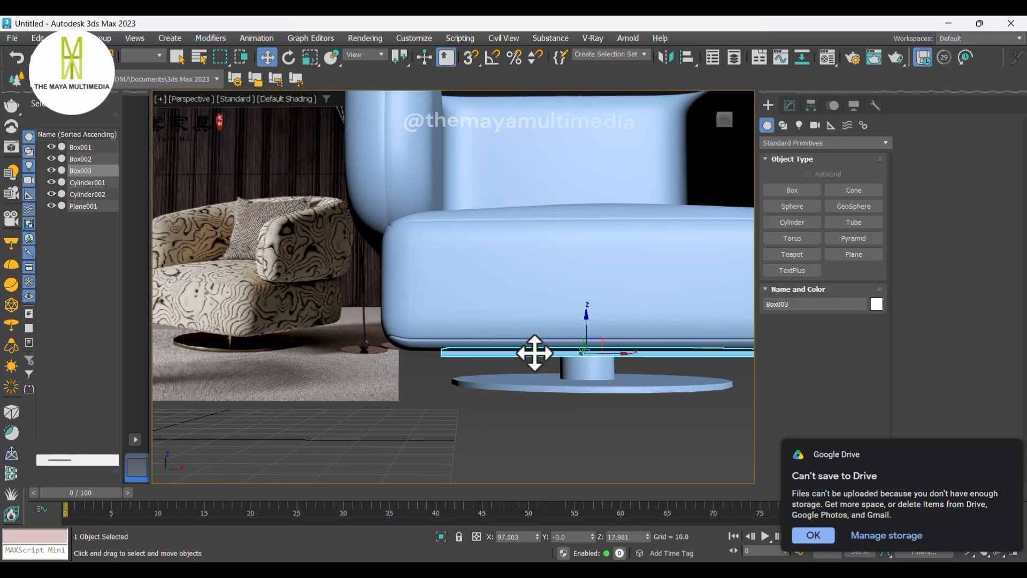
pyautogui.keyDown('ctrl'); pyautogui.click(589, 368); pyautogui.keyUp('ctrl')
pyautogui.keyDown('ctrl'); pyautogui.click(600, 385); pyautogui.keyUp('ctrl')
pyautogui.click(441, 537)
# - Select a ring of the base slab's edges and connect it with 3 new edges across the slab
pyautogui.click(506, 380)
pyautogui.scroll(-3, 517, 369)
pyautogui.keyDown('alt'); pyautogui.moveTo(517, 369); pyautogui.dragTo(509, 298, button='middle'); pyautogui.keyUp('alt')
pyautogui.click(509, 295)
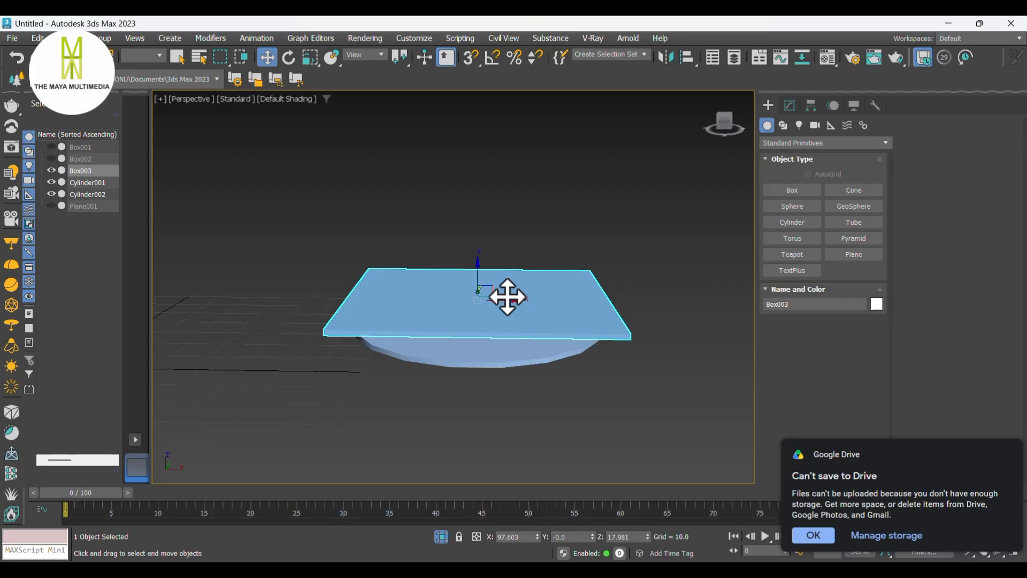
pyautogui.press('F4')
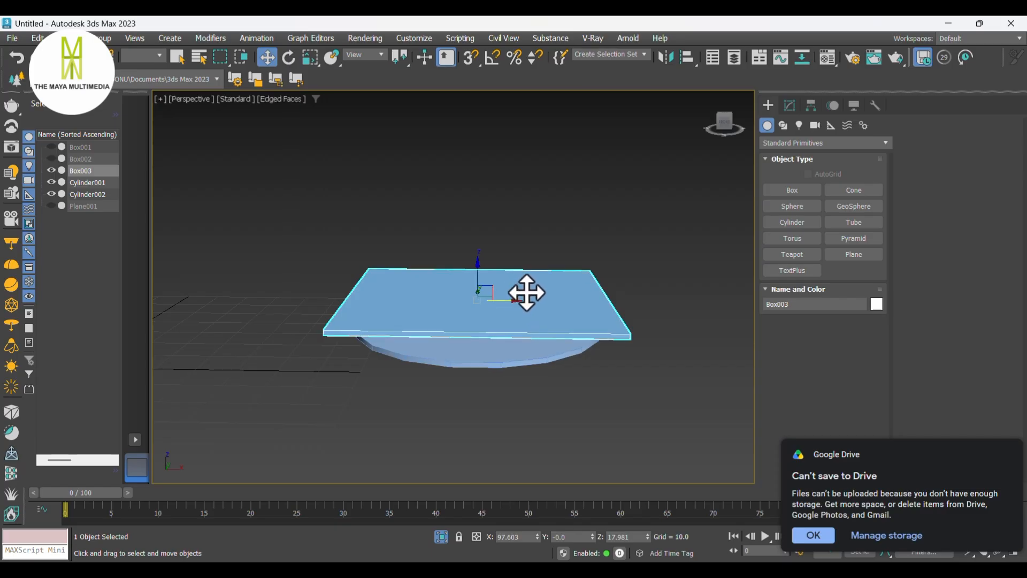
pyautogui.press('2')
pyautogui.moveTo(514, 421); pyautogui.dragTo(475, 243)
pyautogui.rightClick(495, 272)
pyautogui.click(383, 319)
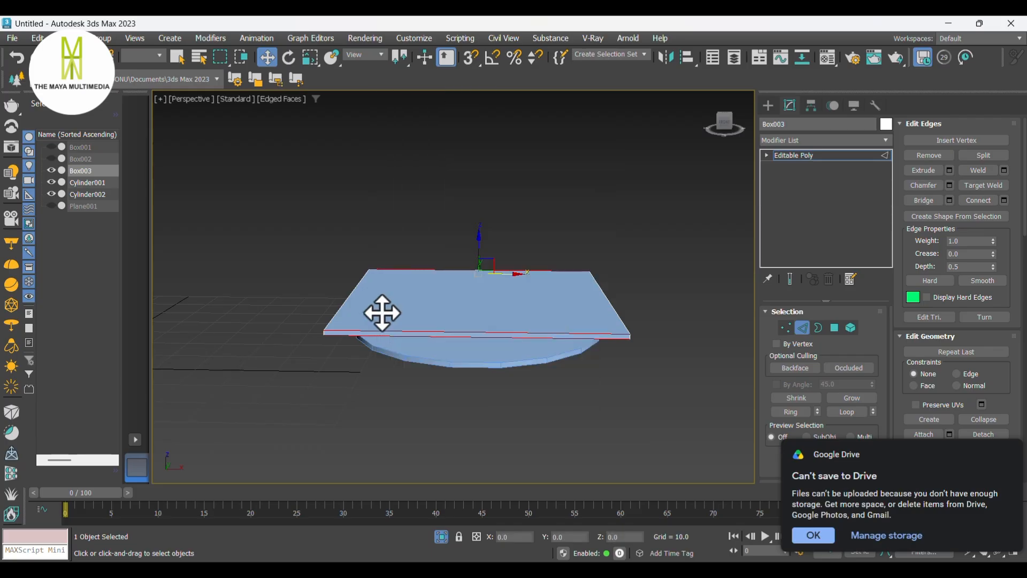
pyautogui.click(224, 336)
pyautogui.click(224, 336)
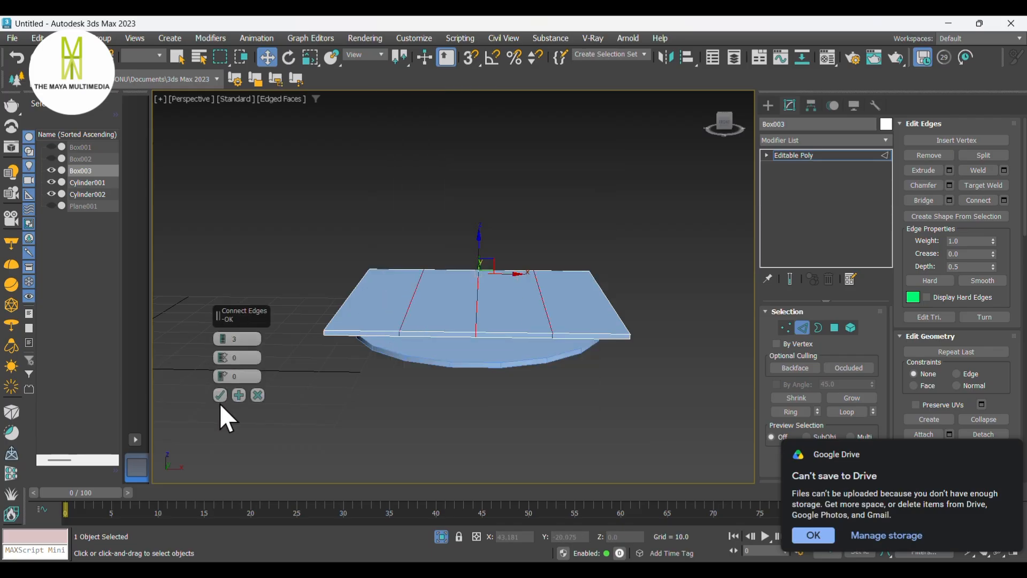
pyautogui.click(219, 395)
# - Select the perpendicular edge ring of the base slab and connect it with 3 edges
pyautogui.click(409, 304)
pyautogui.hotkey('alt', 'r')
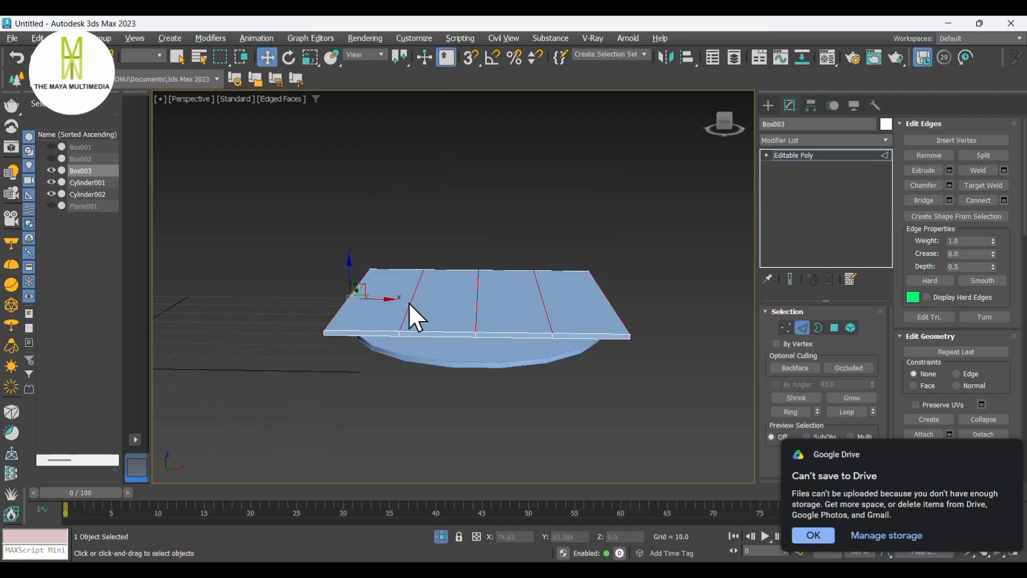
pyautogui.rightClick(408, 303)
pyautogui.click(291, 347)
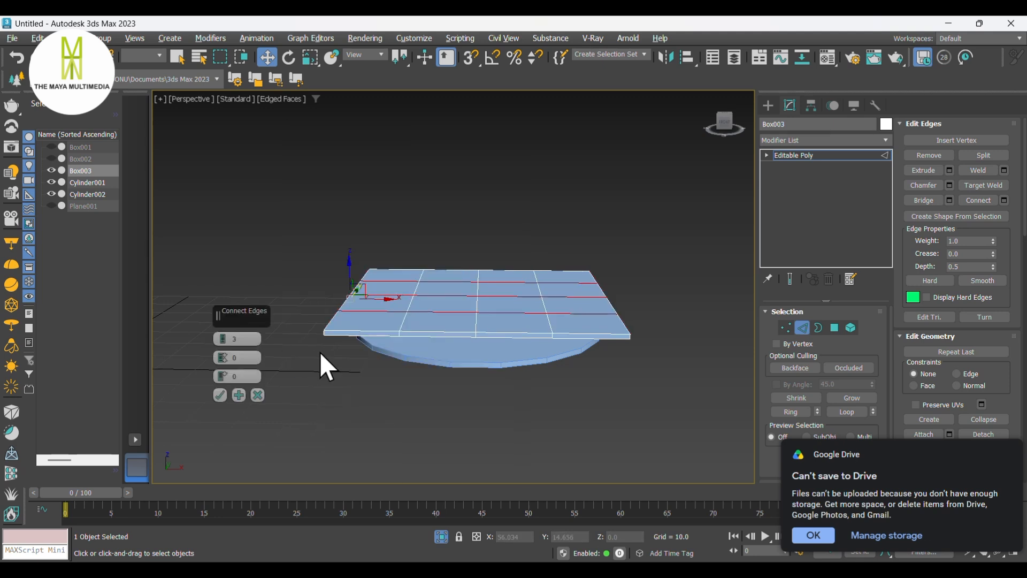
pyautogui.click(220, 395)
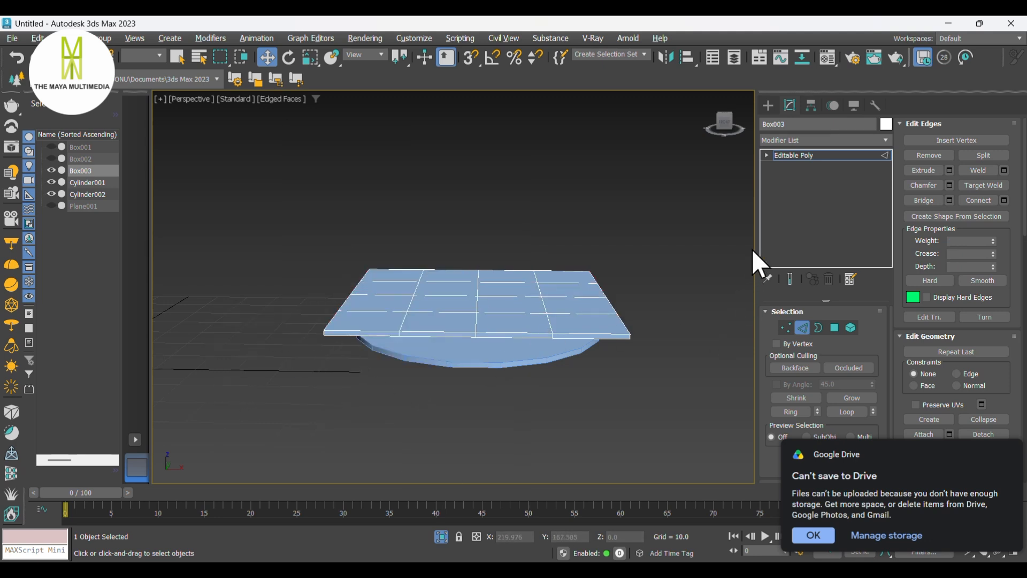
pyautogui.keyDown('alt'); pyautogui.moveTo(635, 311); pyautogui.dragTo(551, 355, button='middle'); pyautogui.keyUp('alt')
pyautogui.scroll(5, 482, 328)
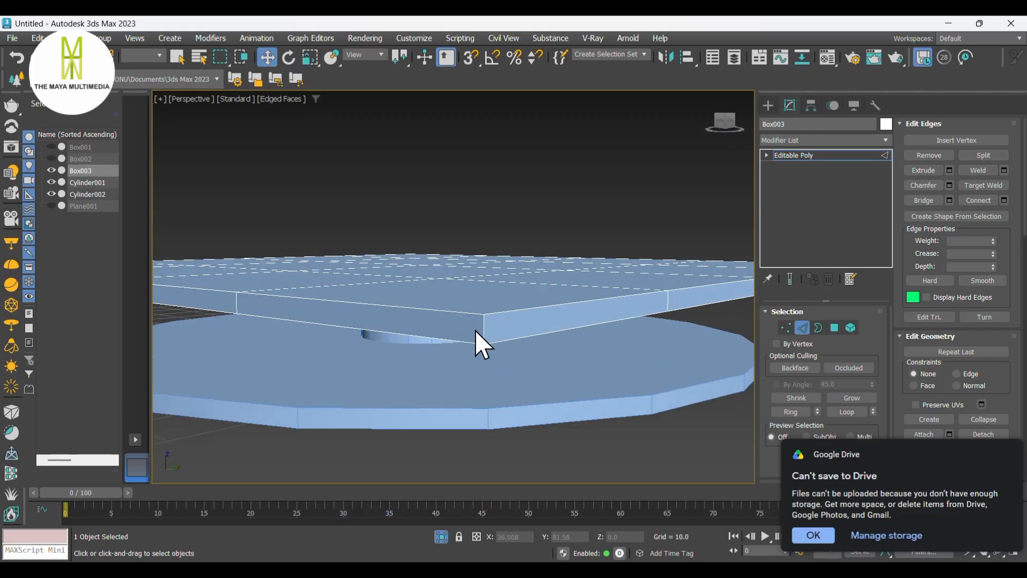
# - Add a TurboSmooth modifier to the base slab
pyautogui.click(788, 138)
pyautogui.write('tu')
pyautogui.click(801, 298)
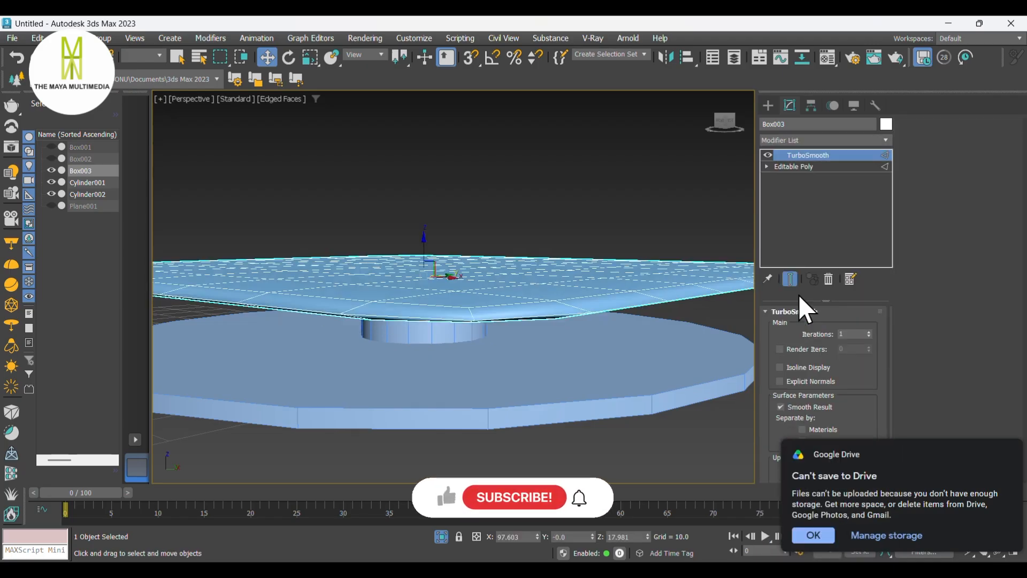
# - In the slab's Editable Poly edges, select the vertical side edges and connect them with 2 edges at a pinch of 90
pyautogui.click(795, 166)
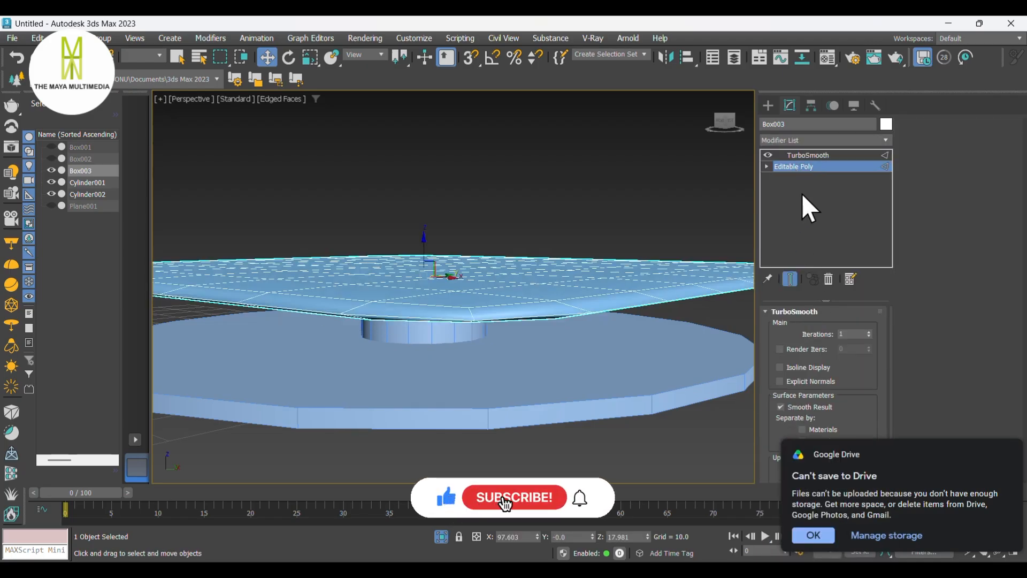
pyautogui.click(802, 327)
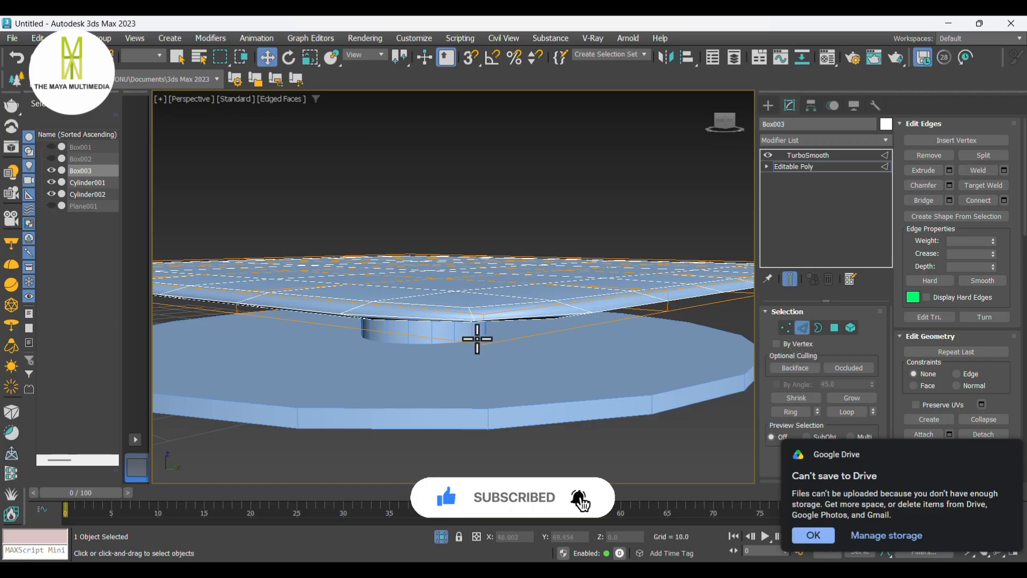
pyautogui.scroll(4, 469, 339)
pyautogui.click(539, 311)
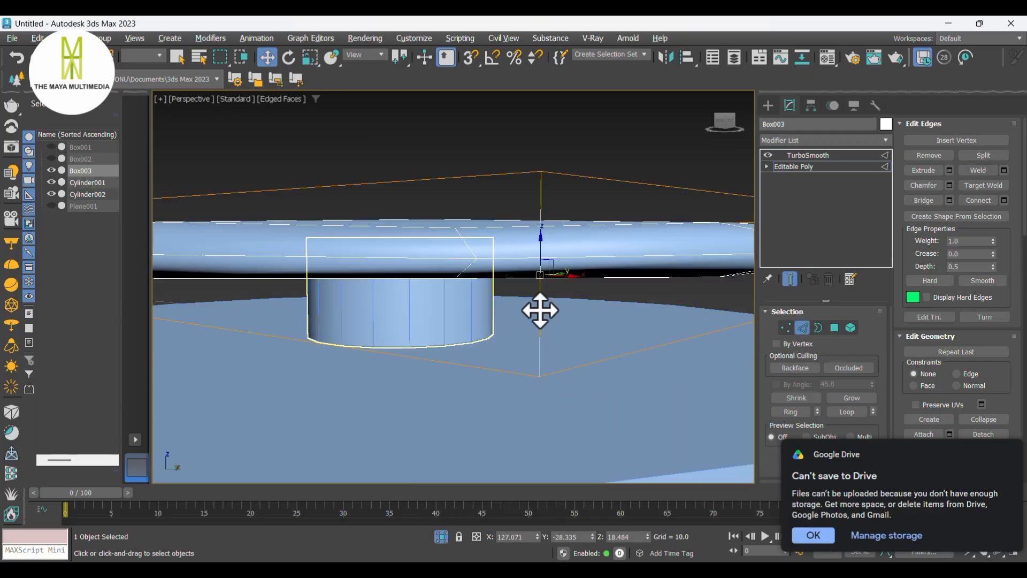
pyautogui.rightClick(540, 310)
pyautogui.click(418, 355)
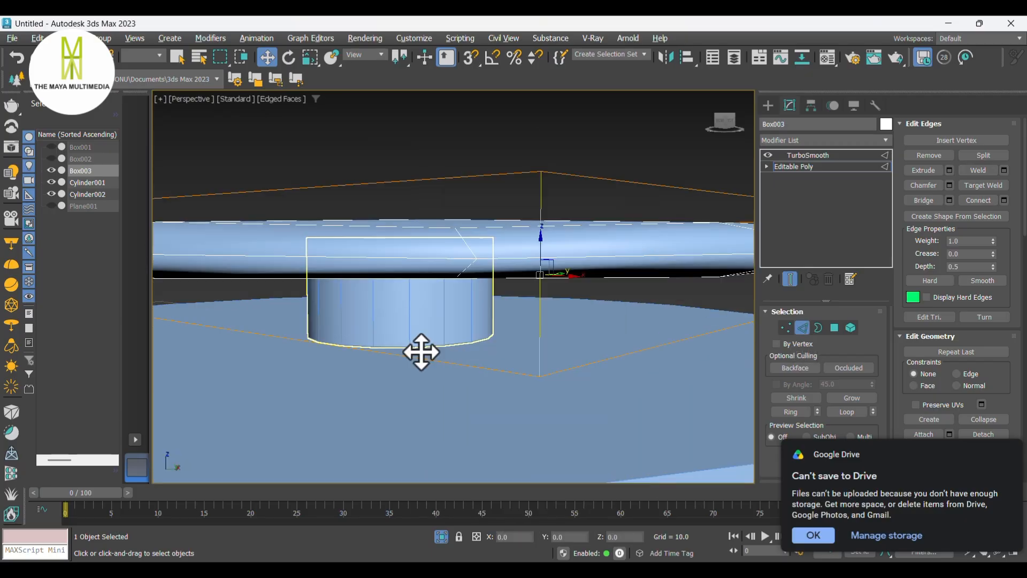
pyautogui.click(221, 342)
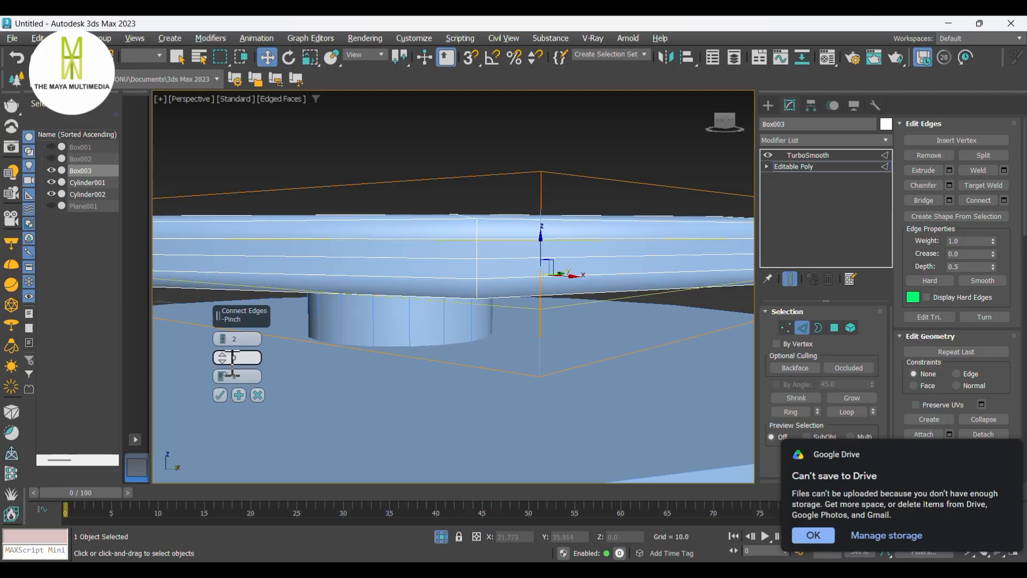
pyautogui.write('90')
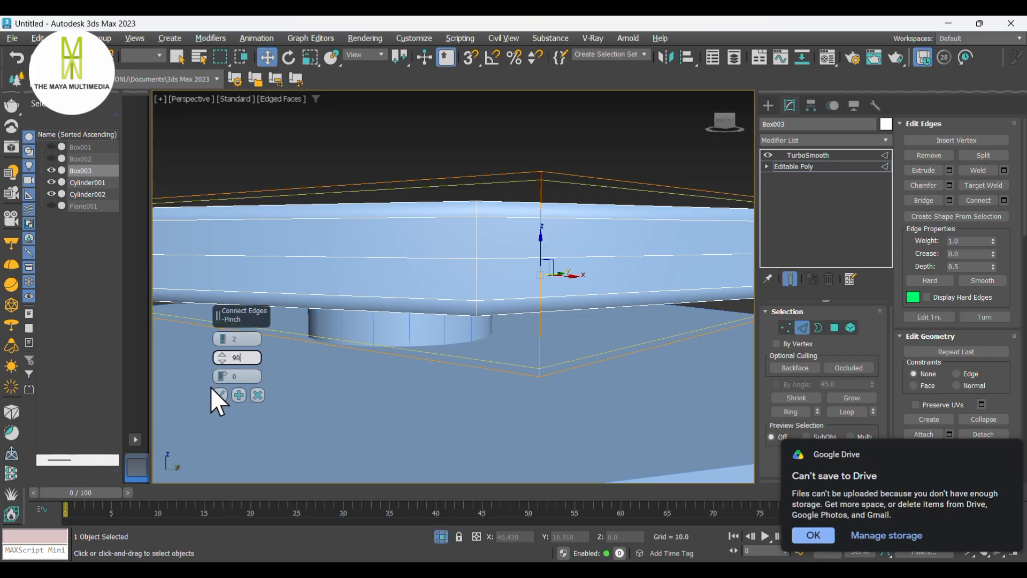
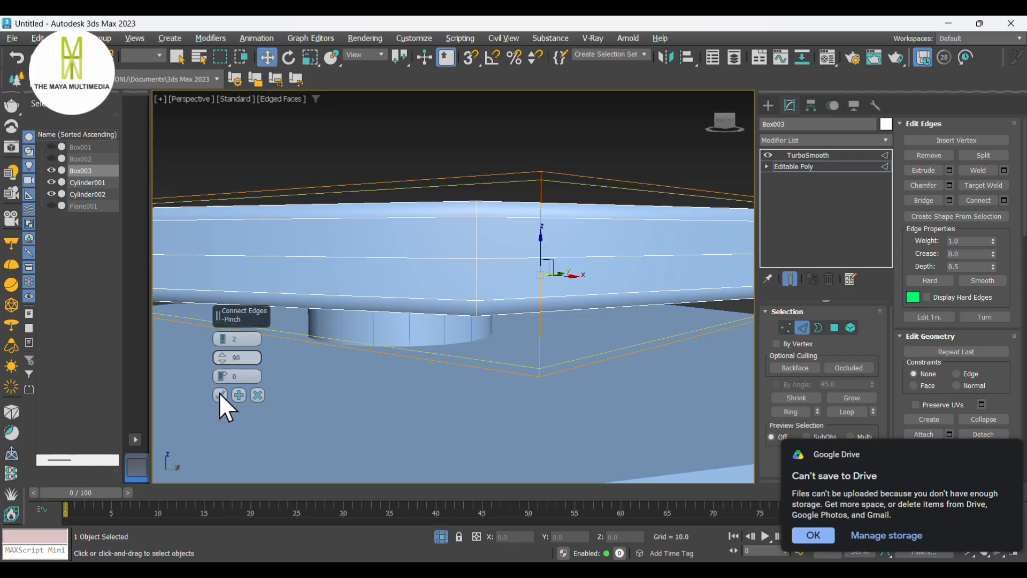
# - Select a vertical side edge ring of the base slab and connect it with 1 edge at slide -99
pyautogui.click(220, 394)
pyautogui.click(538, 374)
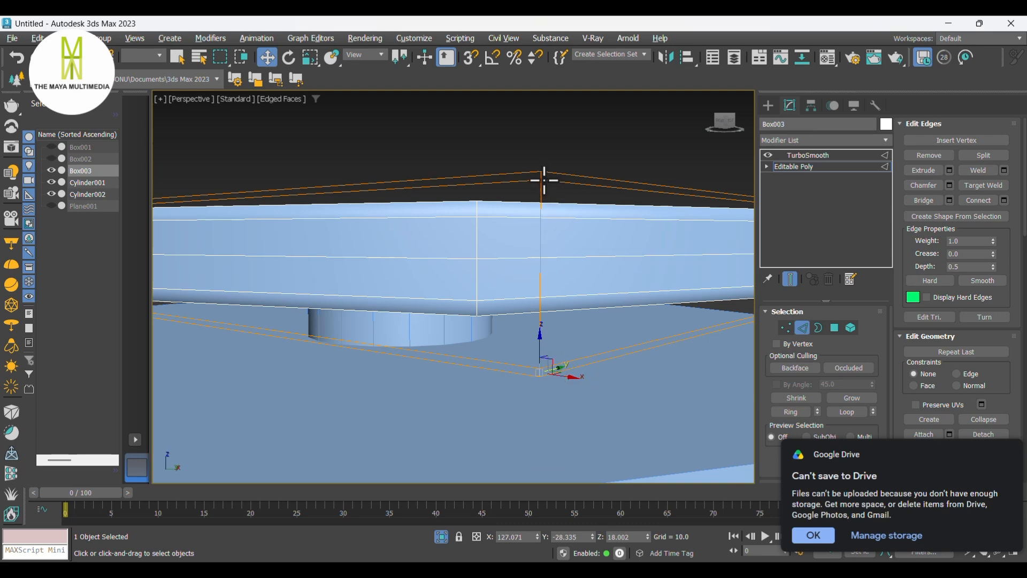
pyautogui.scroll(-5, 534, 339)
pyautogui.keyDown('alt'); pyautogui.moveTo(534, 339); pyautogui.dragTo(506, 380, button='middle'); pyautogui.keyUp('alt')
pyautogui.scroll(4, 515, 298)
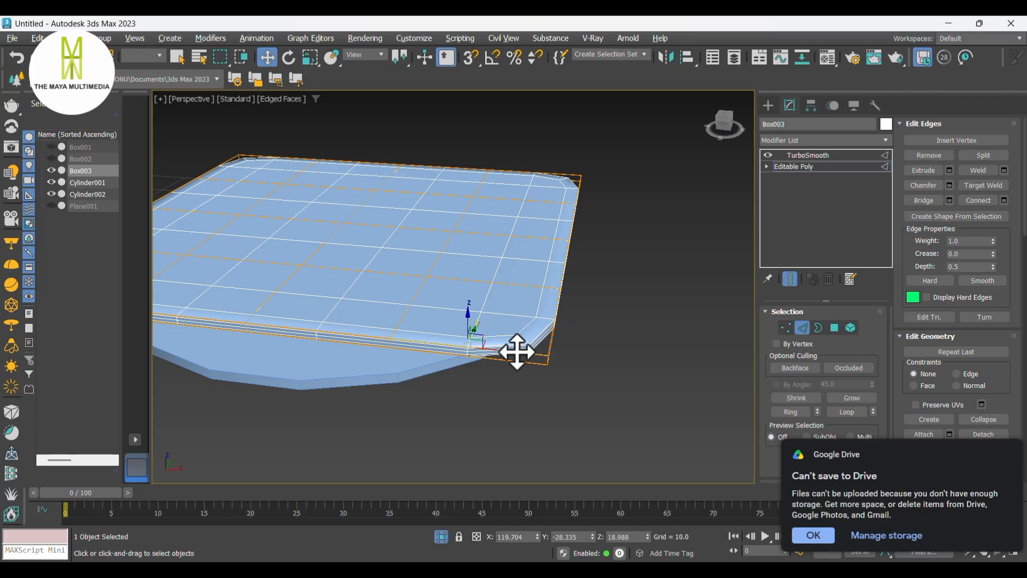
pyautogui.click(517, 352)
pyautogui.rightClick(517, 352)
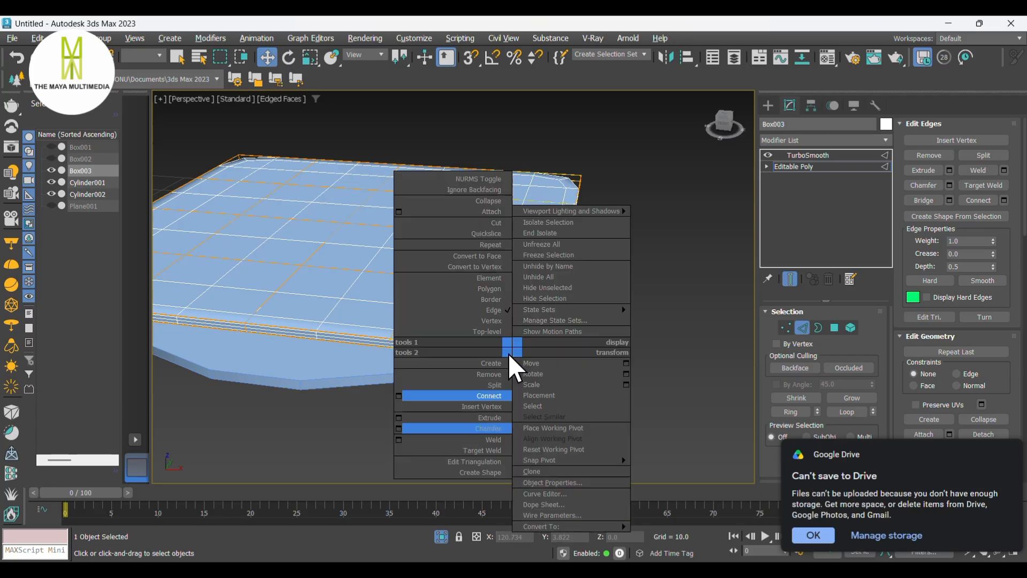
pyautogui.click(401, 395)
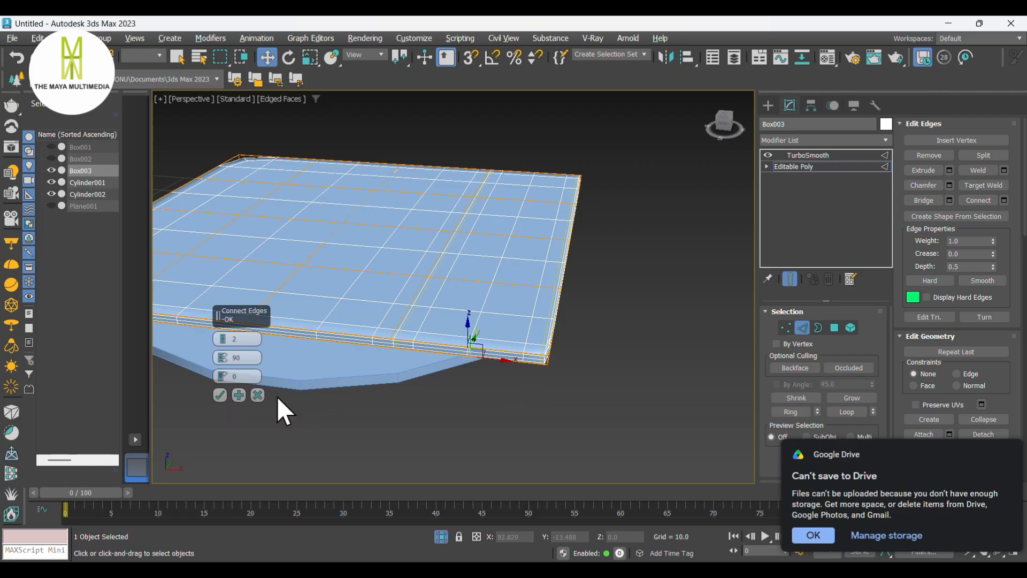
pyautogui.click(221, 344)
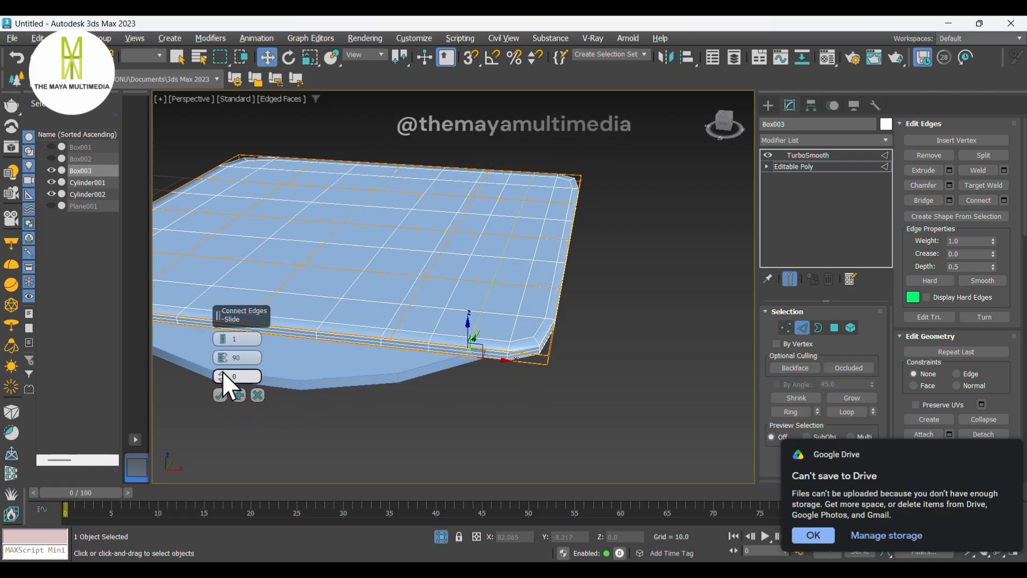
pyautogui.moveTo(221, 381); pyautogui.dragTo(363, 45)
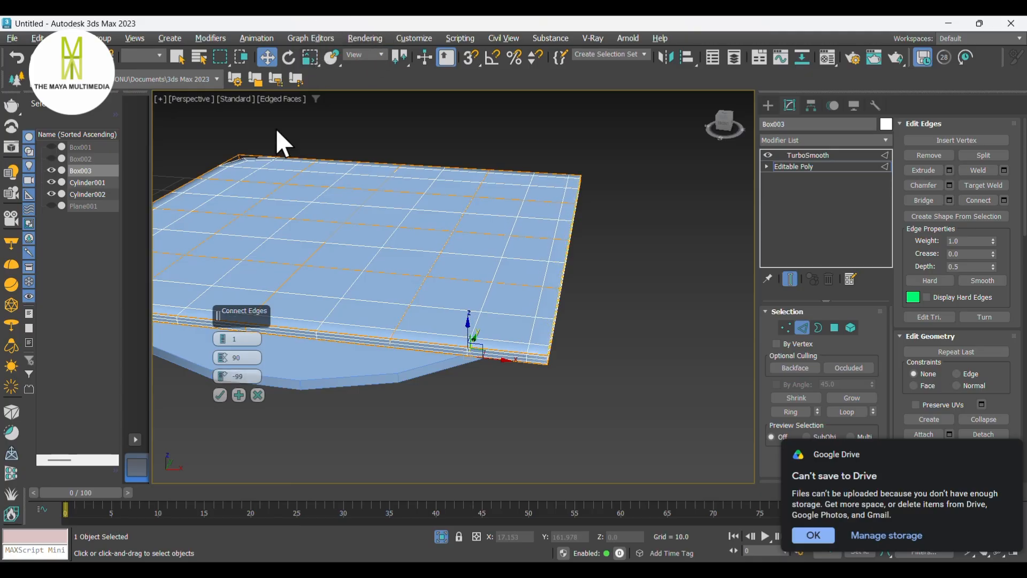
pyautogui.click(221, 397)
# - Connect another side edge ring of the slab with the same 1-edge, slide -99 settings
pyautogui.moveTo(292, 351); pyautogui.dragTo(554, 369, button='middle')
pyautogui.scroll(5, 325, 323)
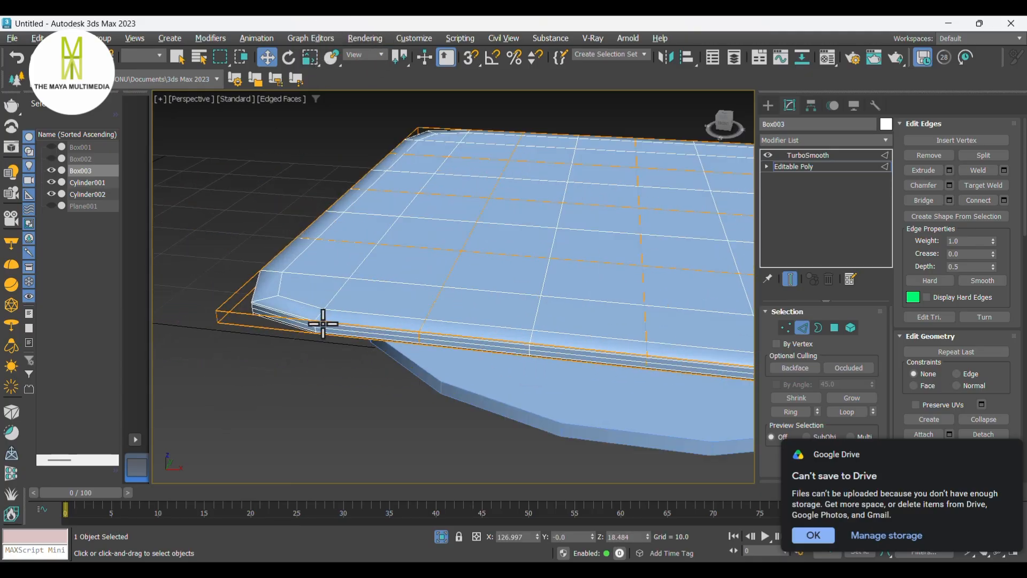
pyautogui.click(242, 311)
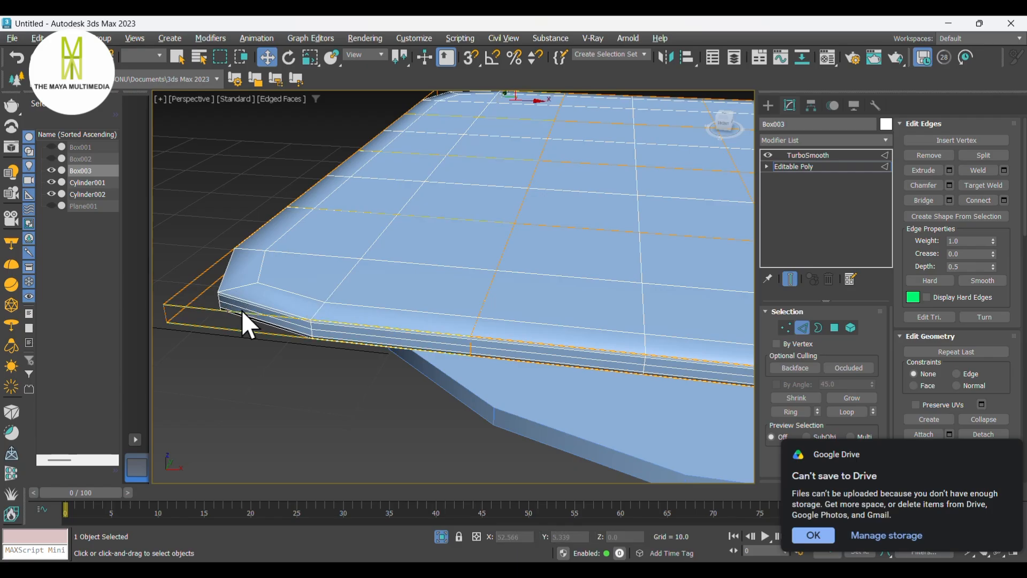
pyautogui.rightClick(242, 311)
pyautogui.click(128, 351)
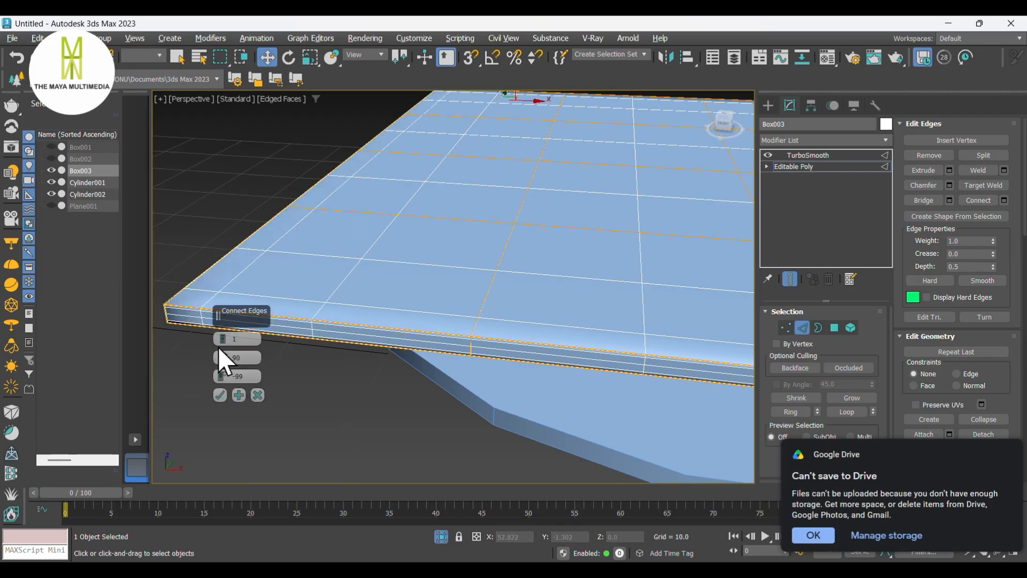
pyautogui.click(219, 395)
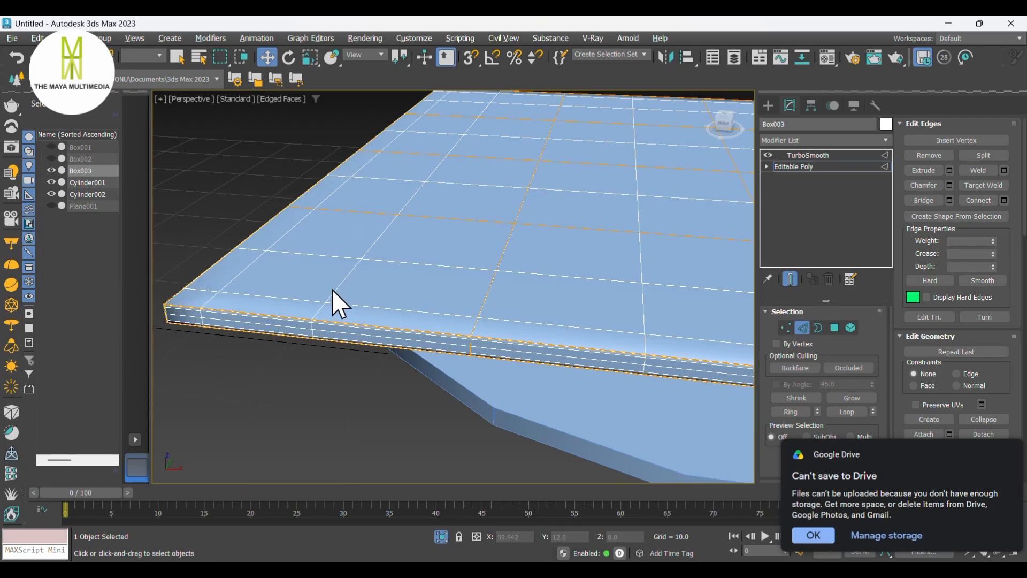
# - Select a further side edge ring of the slab and connect it with 1 edge at slide -99
pyautogui.moveTo(339, 308); pyautogui.dragTo(413, 285, button='middle')
pyautogui.scroll(4, 401, 303)
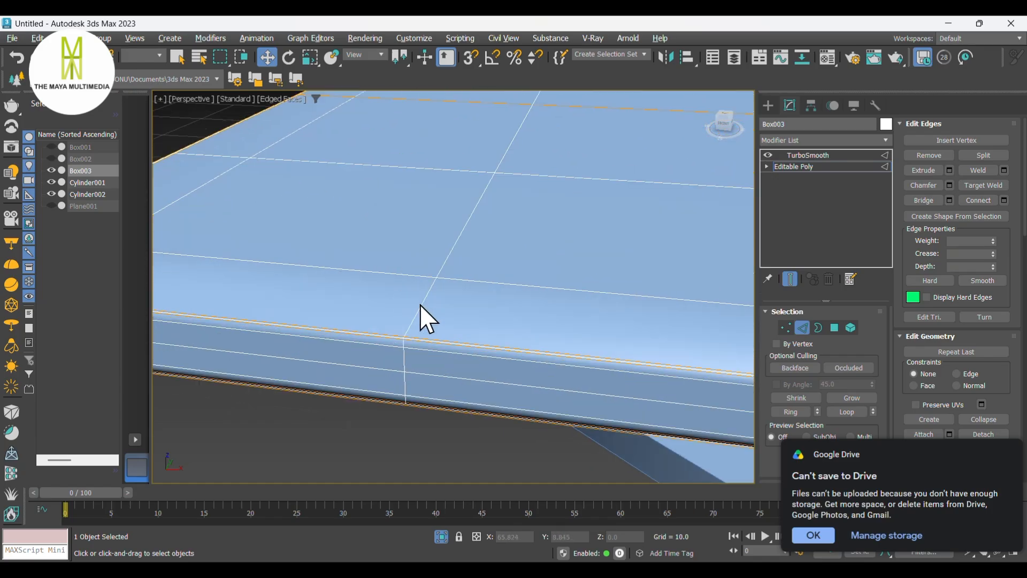
pyautogui.scroll(-2, 422, 329)
pyautogui.click(668, 289)
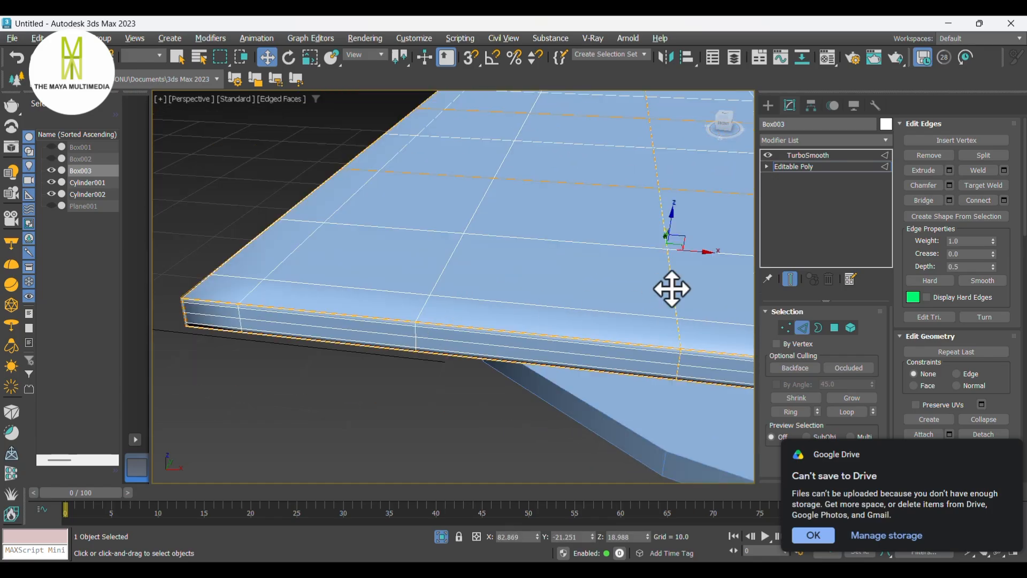
pyautogui.doubleClick(672, 288)
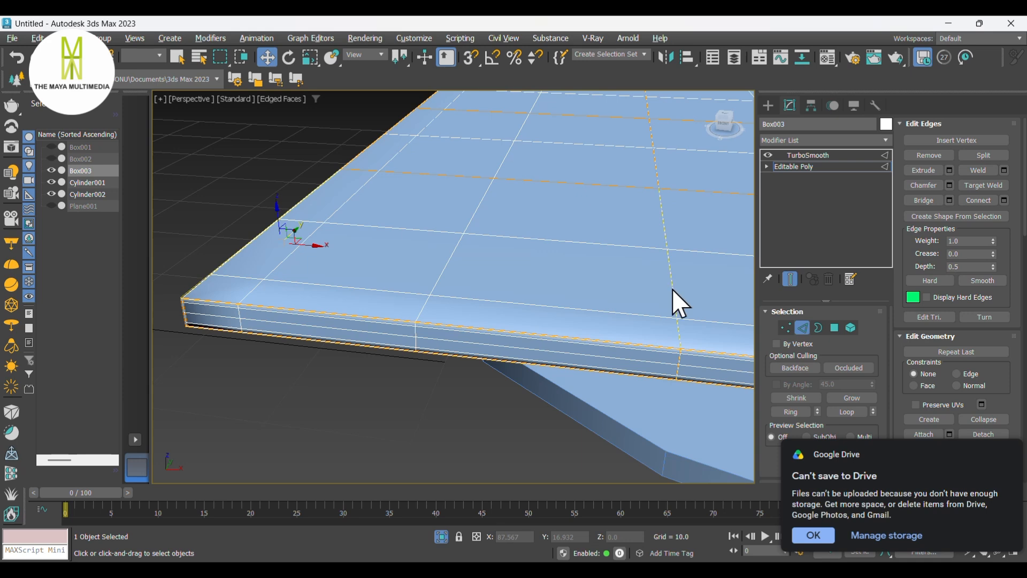
pyautogui.rightClick(672, 288)
pyautogui.click(552, 336)
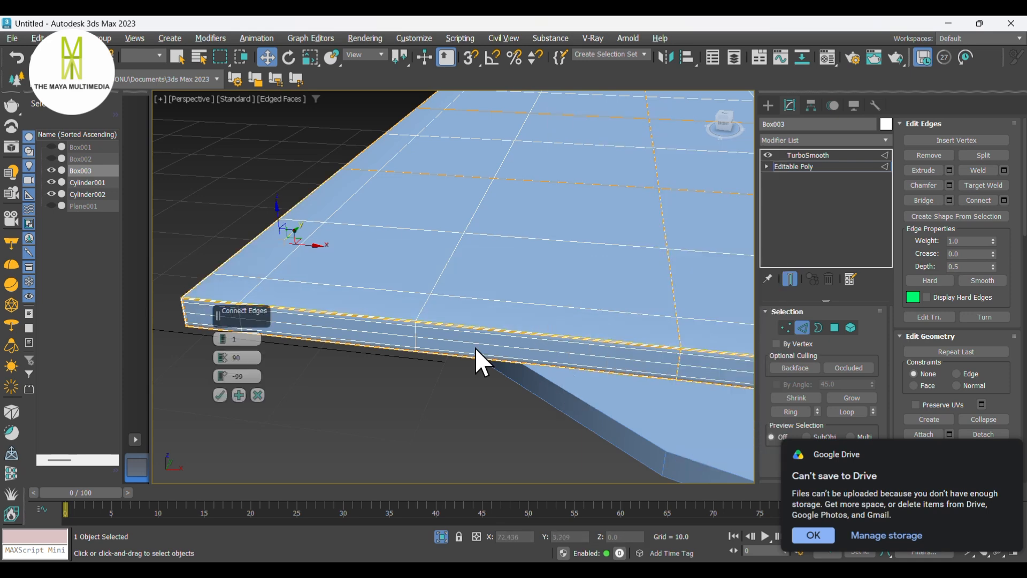
pyautogui.click(221, 395)
# - Connect the remaining side edge ring of the slab with 1 edge at slide -99
pyautogui.scroll(-7, 390, 361)
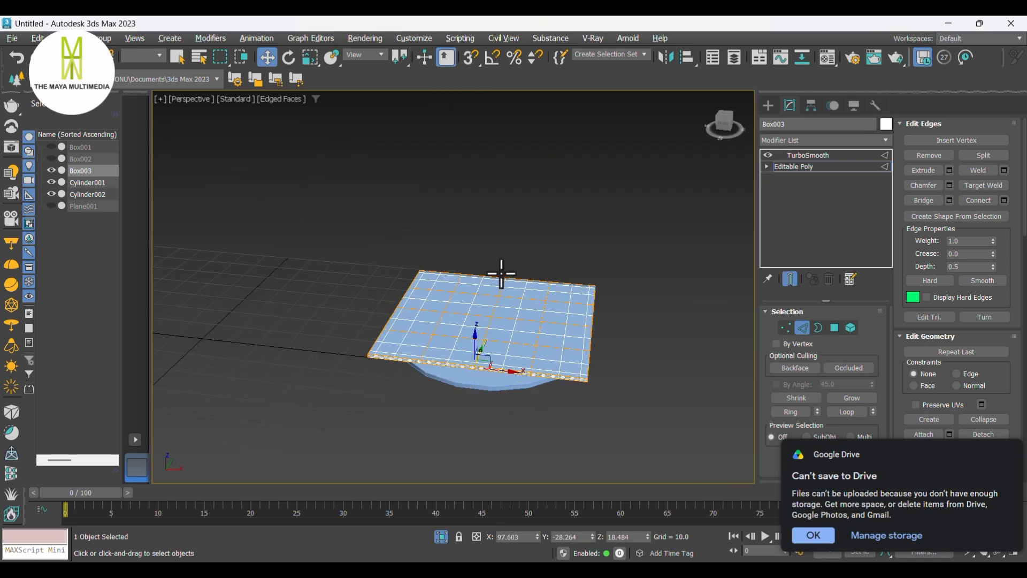
pyautogui.scroll(4, 503, 272)
pyautogui.doubleClick(508, 303)
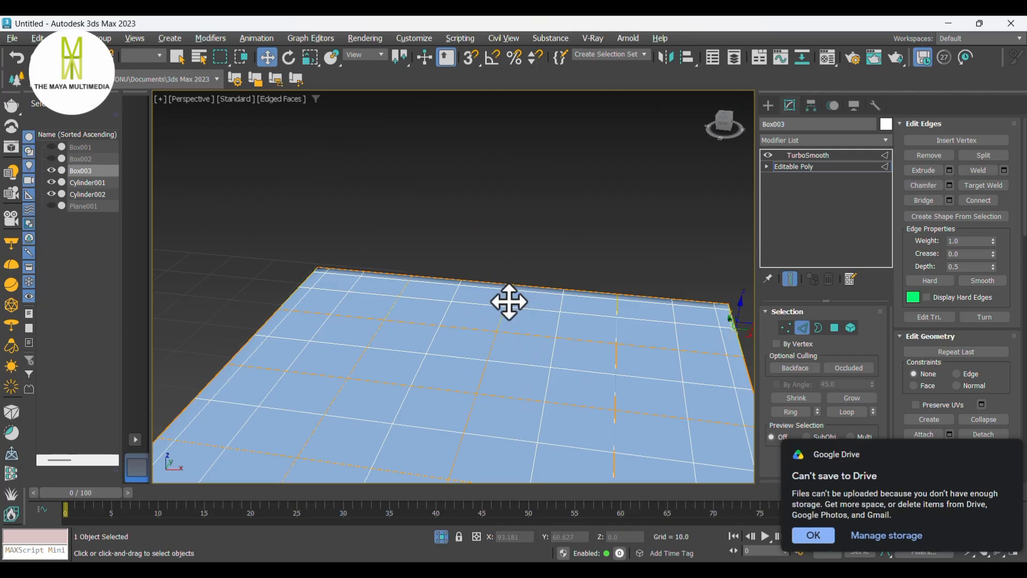
pyautogui.rightClick(506, 302)
pyautogui.click(392, 346)
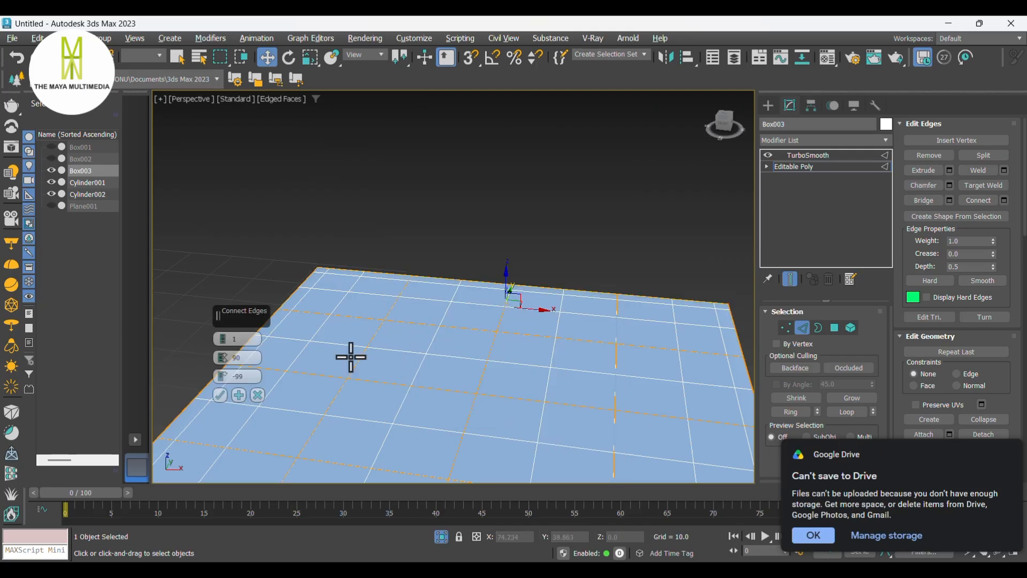
pyautogui.click(219, 395)
# - Select the pedestal cylinder, enter its polygon level and isolate it
pyautogui.scroll(-6, 551, 291)
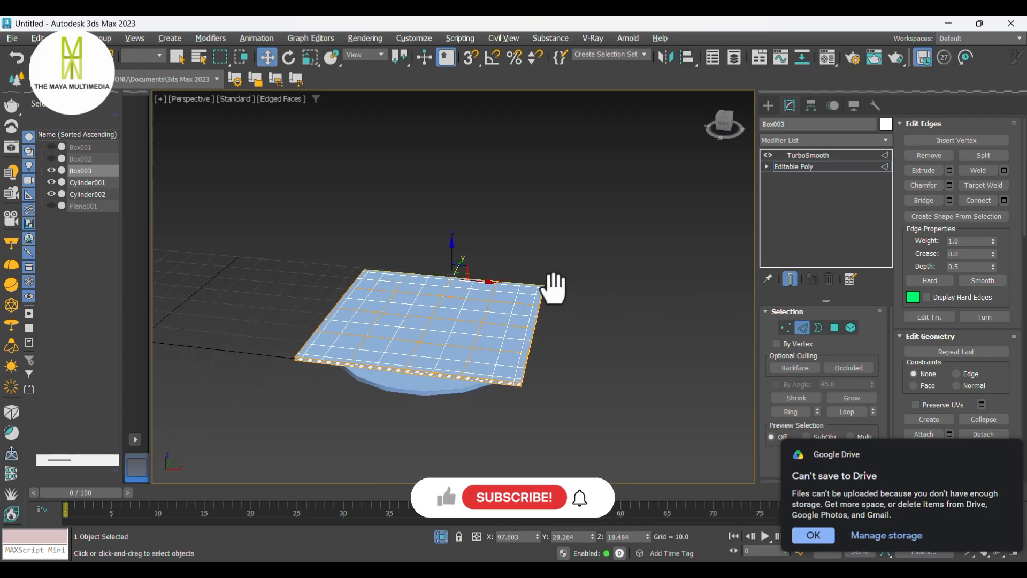
pyautogui.press('F4')
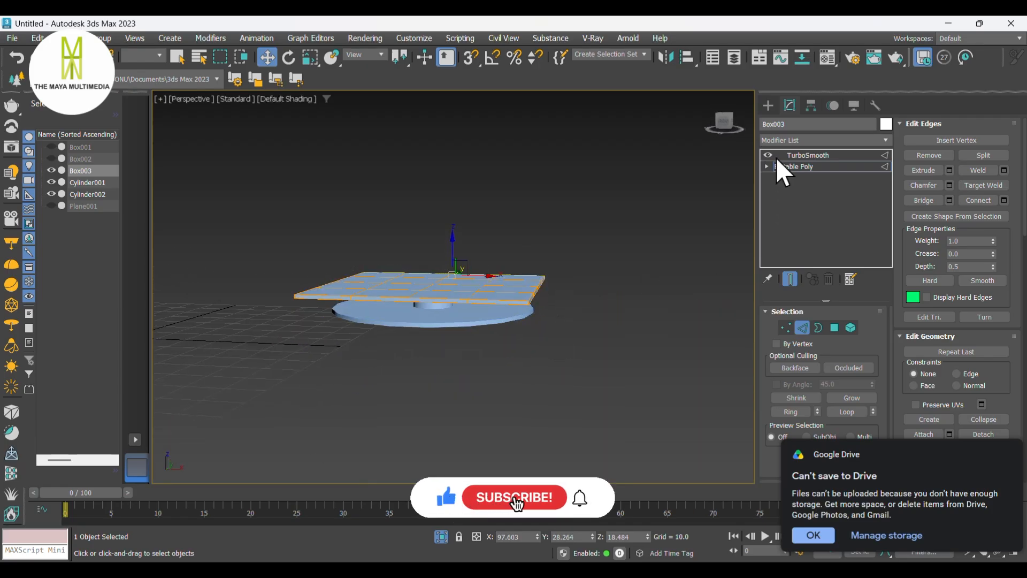
pyautogui.click(768, 105)
pyautogui.click(595, 290)
pyautogui.keyDown('alt'); pyautogui.moveTo(595, 290); pyautogui.dragTo(587, 314, button='middle'); pyautogui.keyUp('alt')
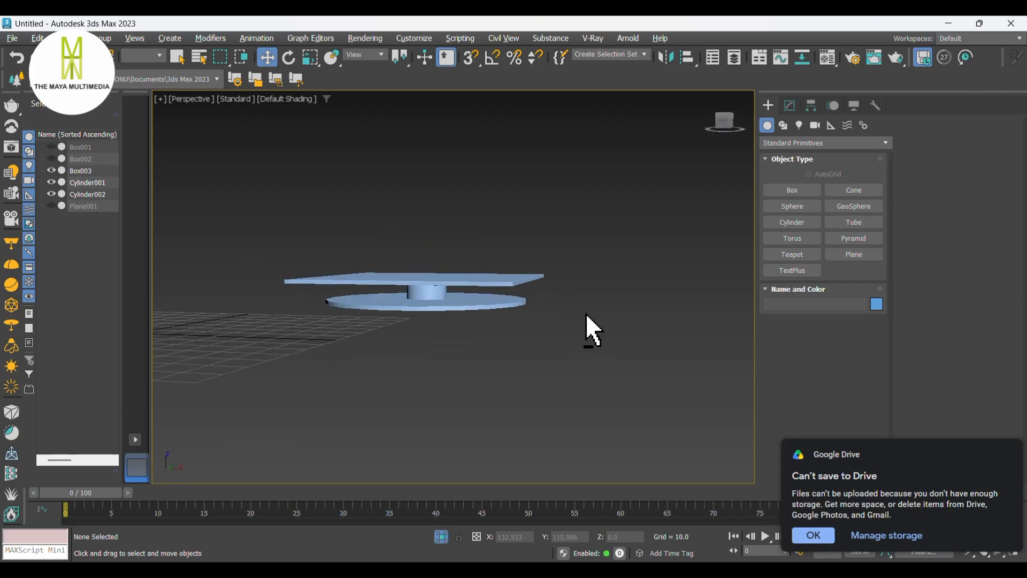
pyautogui.click(425, 290)
pyautogui.click(790, 105)
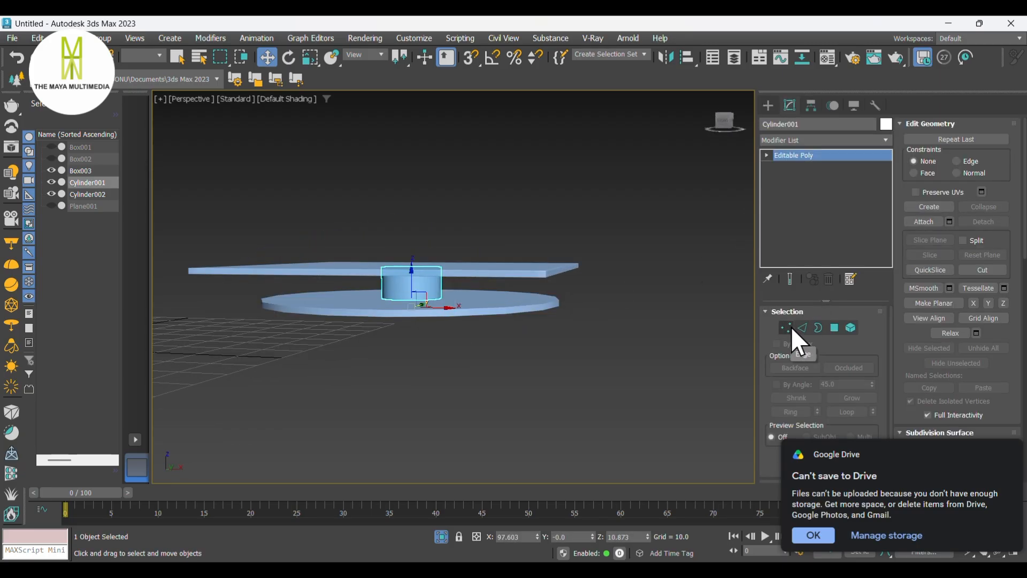
pyautogui.click(835, 328)
pyautogui.click(442, 537)
pyautogui.click(442, 537)
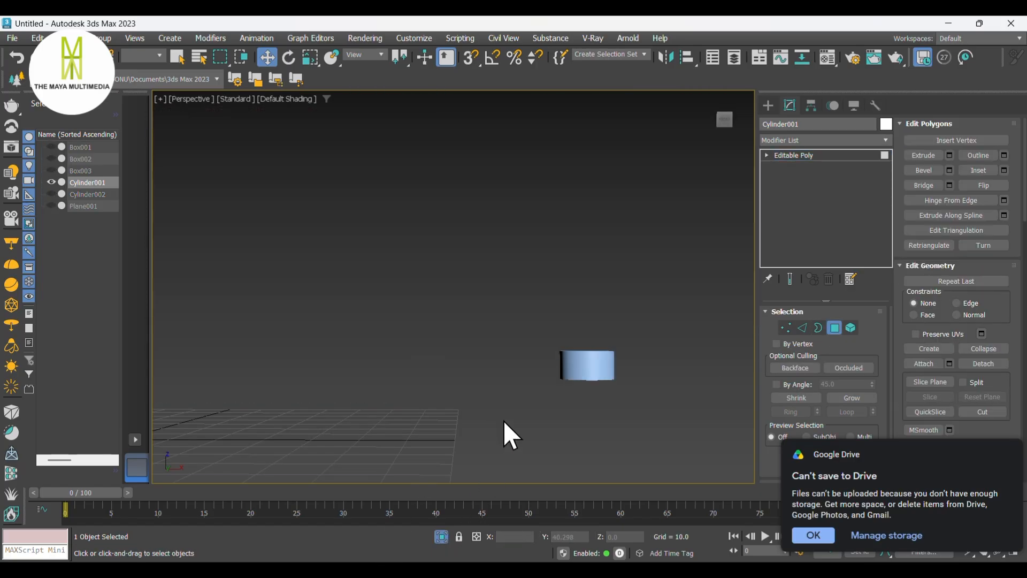
# - Select the pedestal's cap polygons and add a TurboSmooth modifier to the pedestal cylinder
pyautogui.keyDown('alt'); pyautogui.moveTo(557, 379); pyautogui.dragTo(608, 309, button='middle'); pyautogui.keyUp('alt')
pyautogui.click(591, 358)
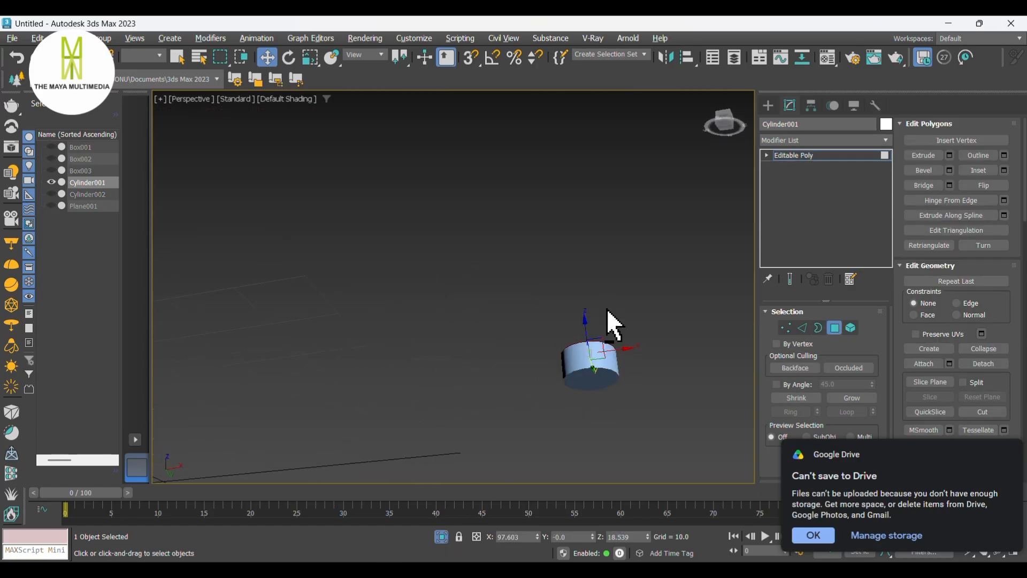
pyautogui.click(590, 377)
pyautogui.rightClick(589, 376)
pyautogui.click(476, 445)
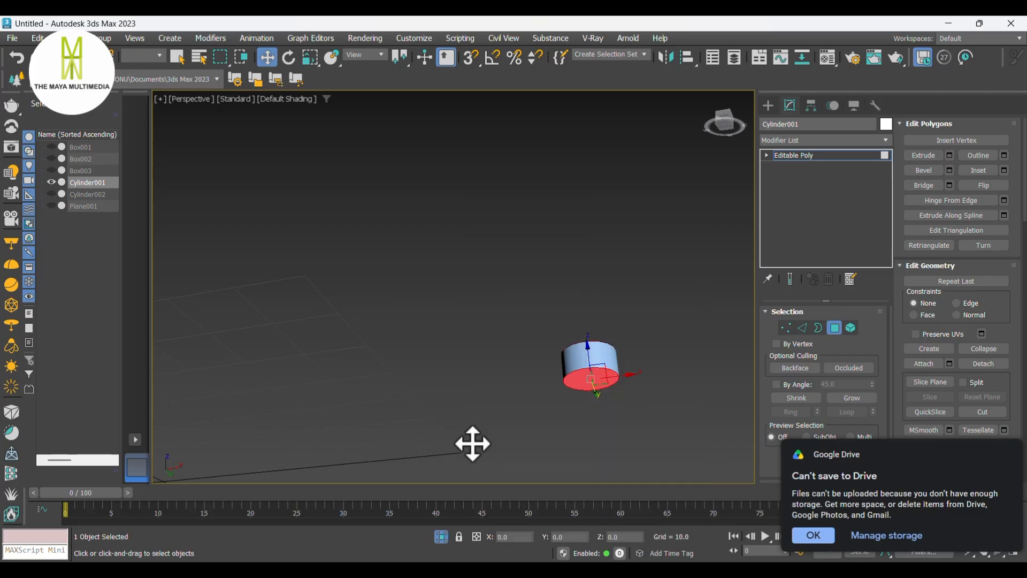
pyautogui.scroll(4, 588, 386)
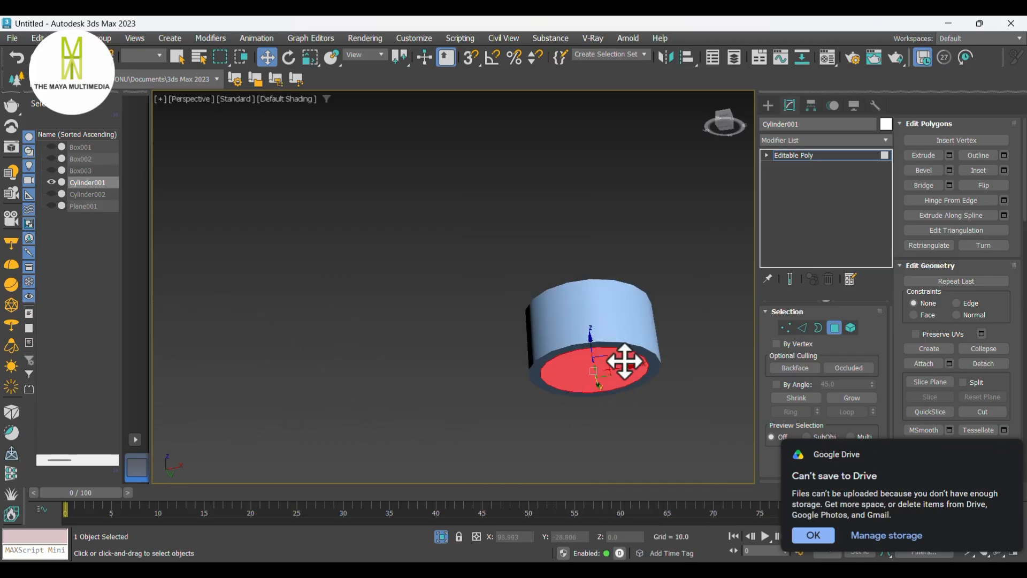
pyautogui.keyDown('alt'); pyautogui.moveTo(707, 345); pyautogui.dragTo(726, 393, button='middle'); pyautogui.keyUp('alt')
pyautogui.click(795, 139)
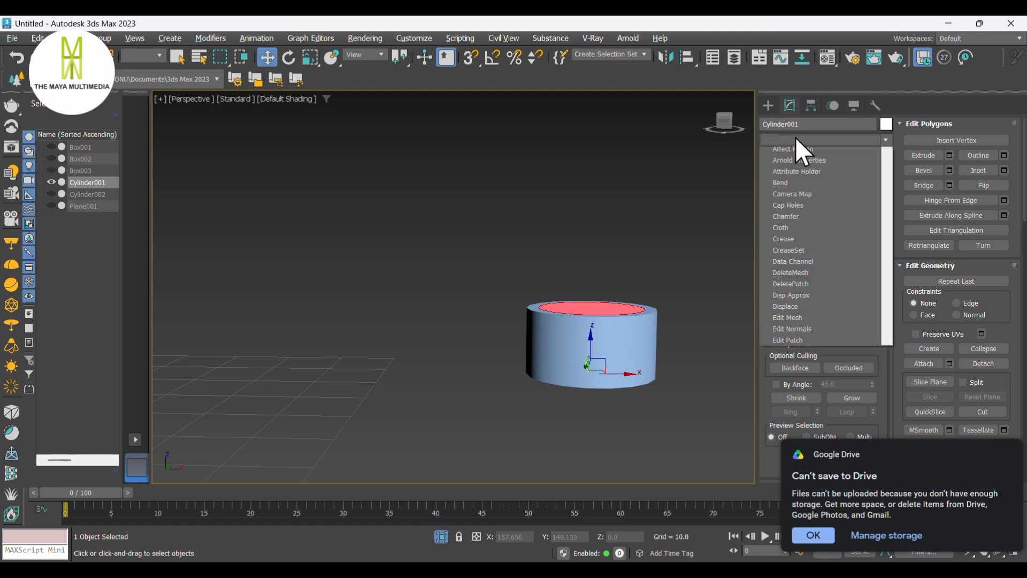
pyautogui.click(795, 299)
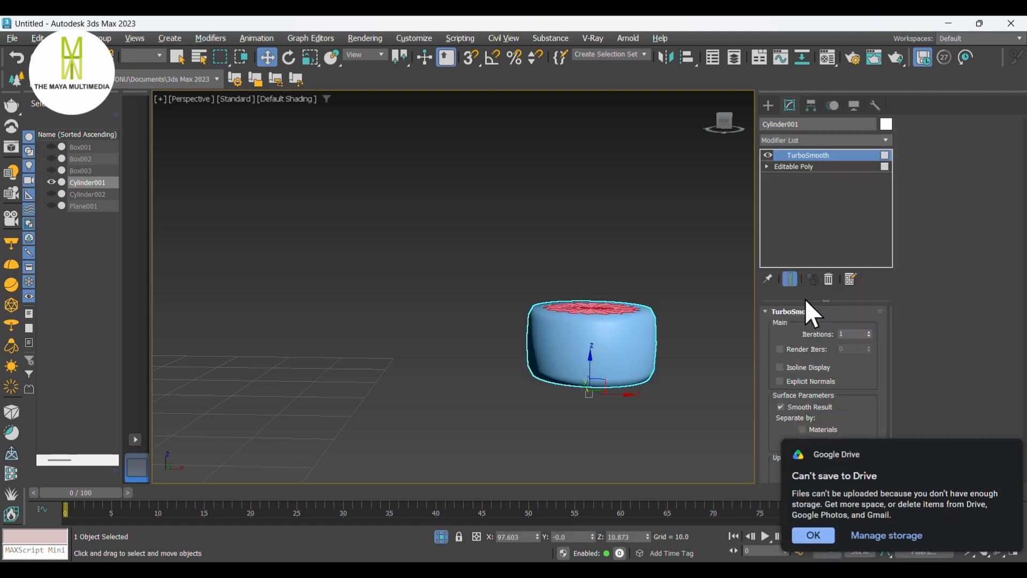
# - In the pedestal's Editable Poly edges, select the vertical side edges and connect them with 2 edges at pinch 90
pyautogui.click(789, 169)
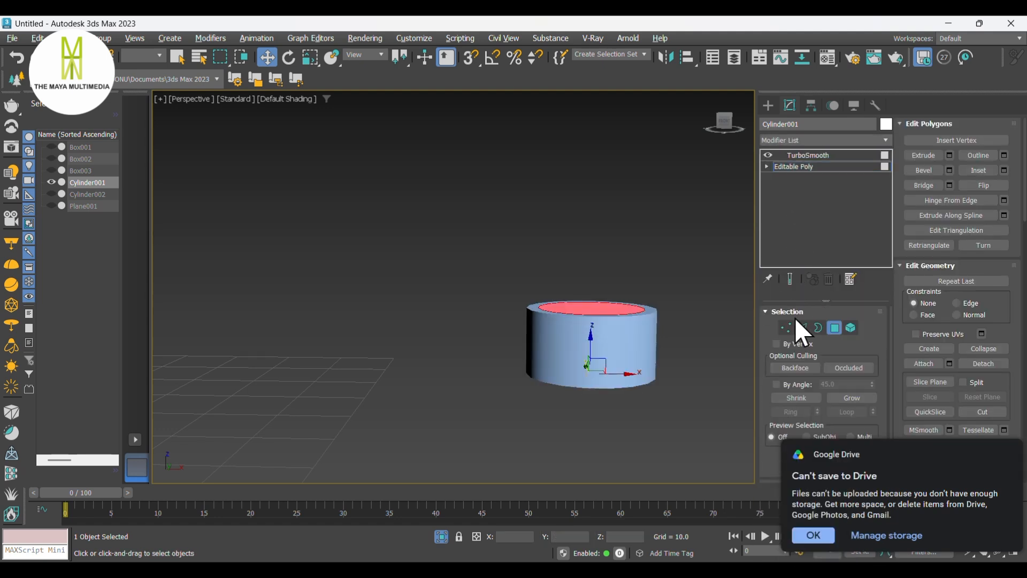
pyautogui.click(802, 326)
pyautogui.click(790, 279)
pyautogui.moveTo(704, 328); pyautogui.dragTo(638, 341, button='middle')
pyautogui.click(562, 348)
pyautogui.rightClick(562, 349)
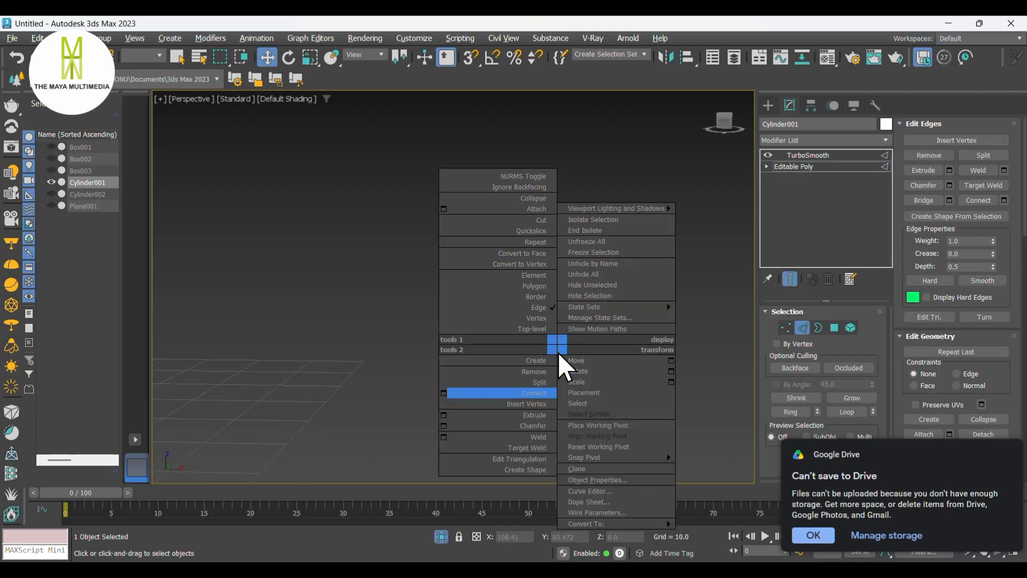
pyautogui.click(444, 393)
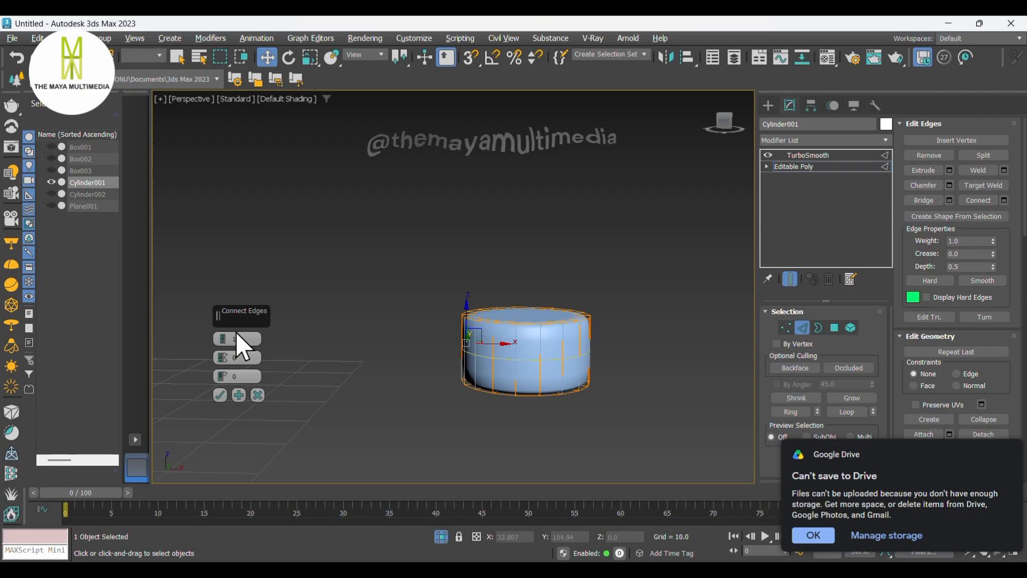
pyautogui.click(221, 337)
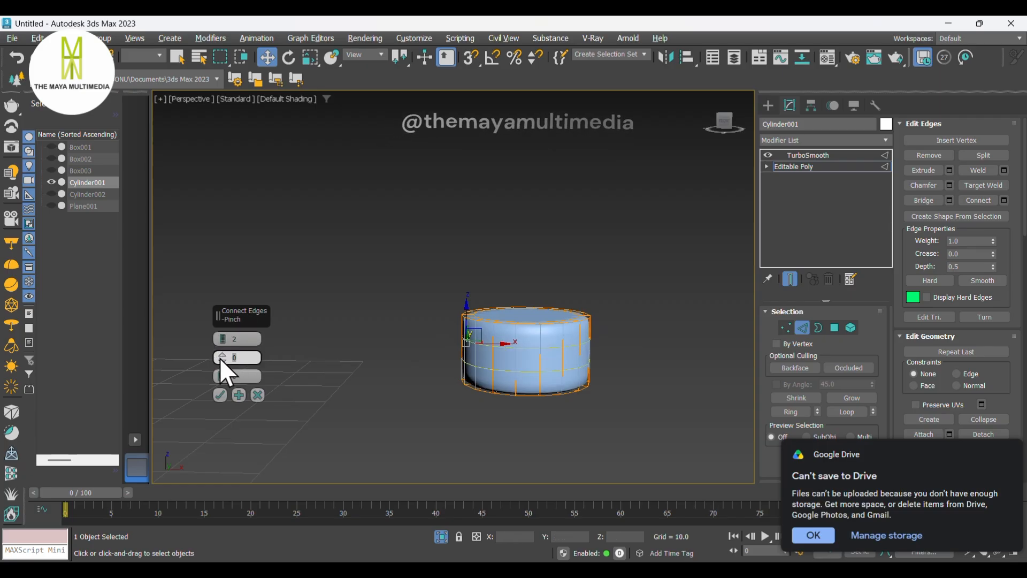
pyautogui.write('90')
pyautogui.click(219, 393)
# - Apply Connect again to the pedestal's selected edges with 2 edges at pinch 90
pyautogui.moveTo(657, 333); pyautogui.dragTo(632, 359, button='middle')
pyautogui.scroll(4, 541, 342)
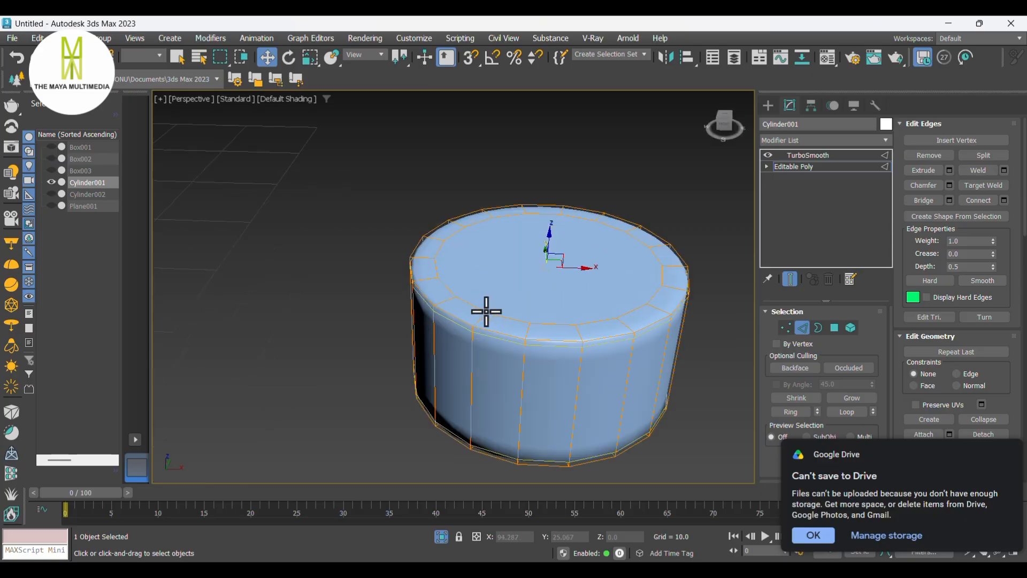
pyautogui.scroll(2, 487, 311)
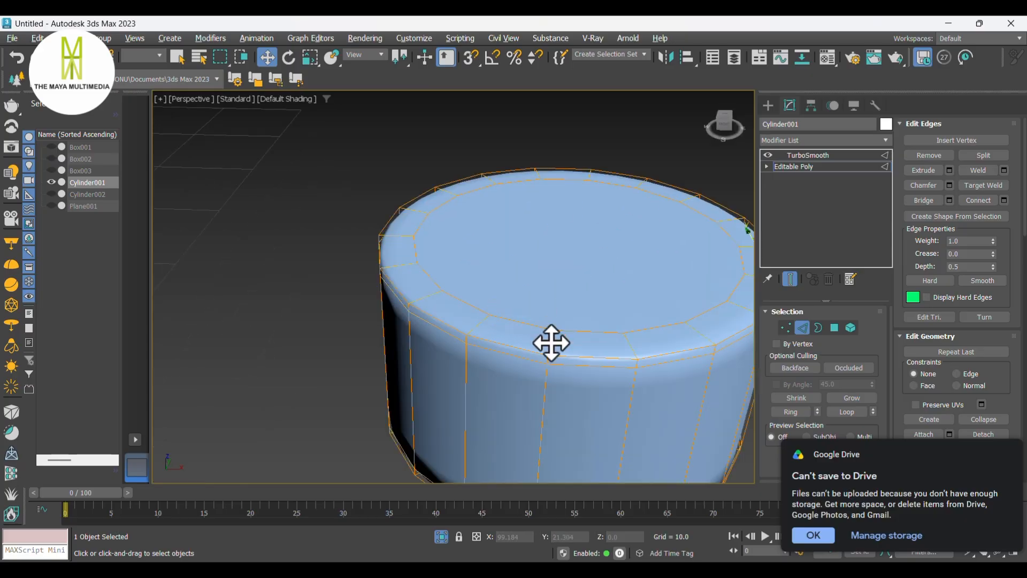
pyautogui.rightClick(548, 341)
pyautogui.click(432, 386)
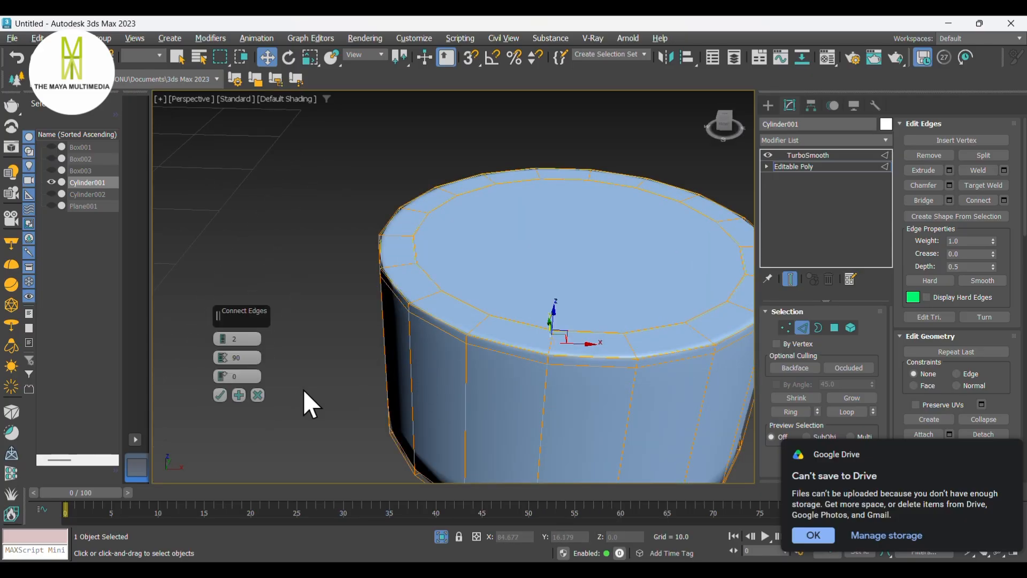
pyautogui.click(220, 395)
pyautogui.moveTo(597, 430); pyautogui.dragTo(608, 298, button='middle')
pyautogui.scroll(-3, 556, 304)
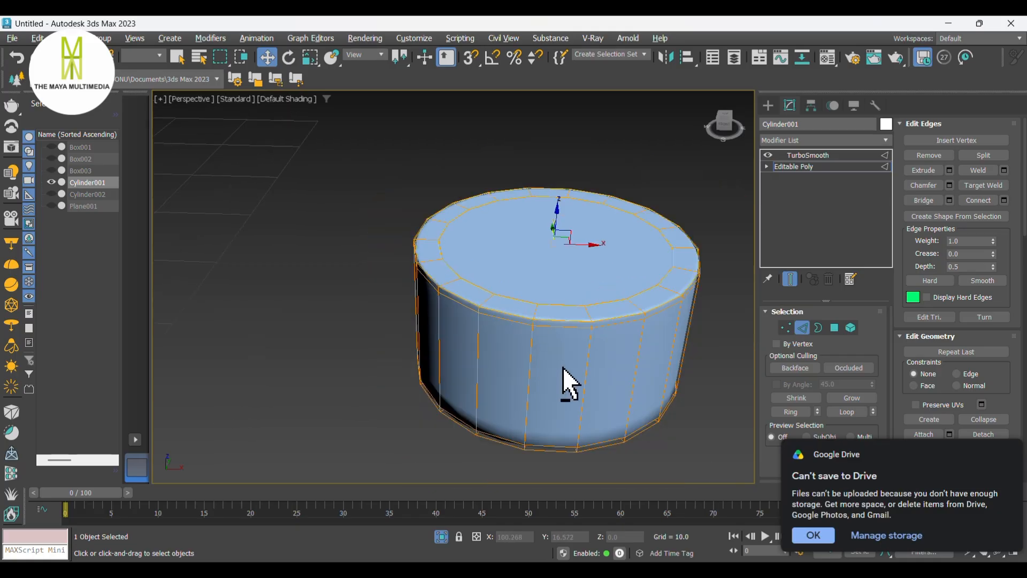
# - Add another pair of connecting edges at pinch 90 across the pedestal's vertical side edges
pyautogui.keyDown('alt'); pyautogui.moveTo(563, 367); pyautogui.dragTo(574, 325, button='middle'); pyautogui.keyUp('alt')
pyautogui.click(569, 336)
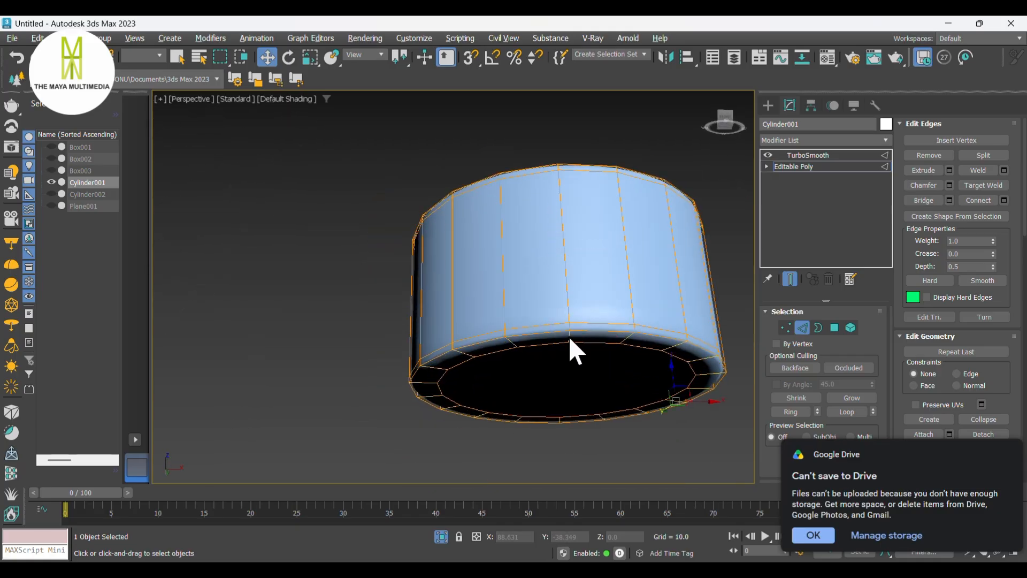
pyautogui.rightClick(568, 334)
pyautogui.click(450, 380)
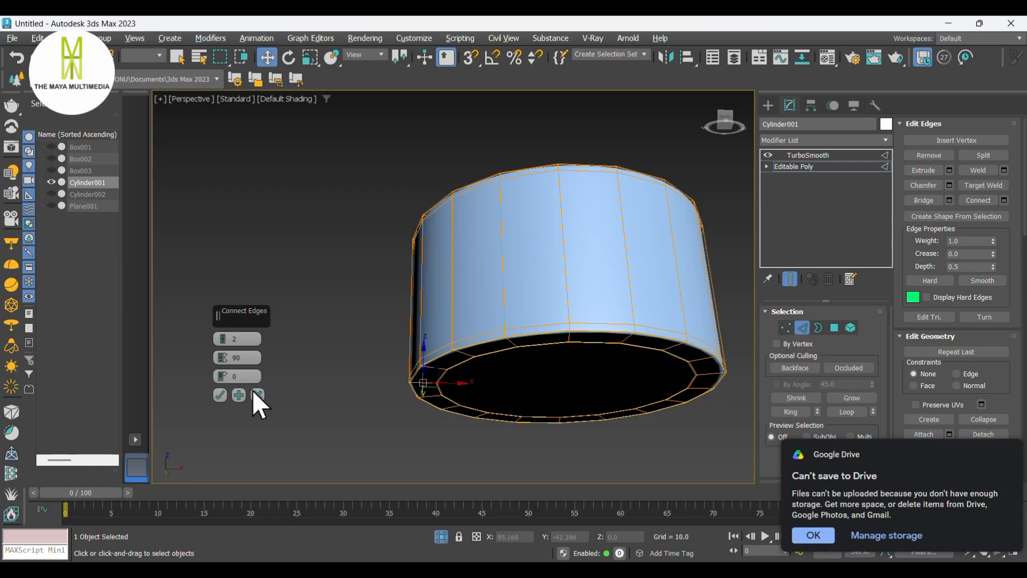
pyautogui.click(219, 394)
# - End the pedestal isolation, select the floor disc beneath the pedestal and isolate it
pyautogui.keyDown('alt'); pyautogui.moveTo(659, 365); pyautogui.dragTo(661, 412, button='middle'); pyautogui.keyUp('alt')
pyautogui.click(769, 107)
pyautogui.scroll(-3, 403, 304)
pyautogui.keyDown('alt'); pyautogui.moveTo(525, 319); pyautogui.dragTo(866, 292, button='middle'); pyautogui.keyUp('alt')
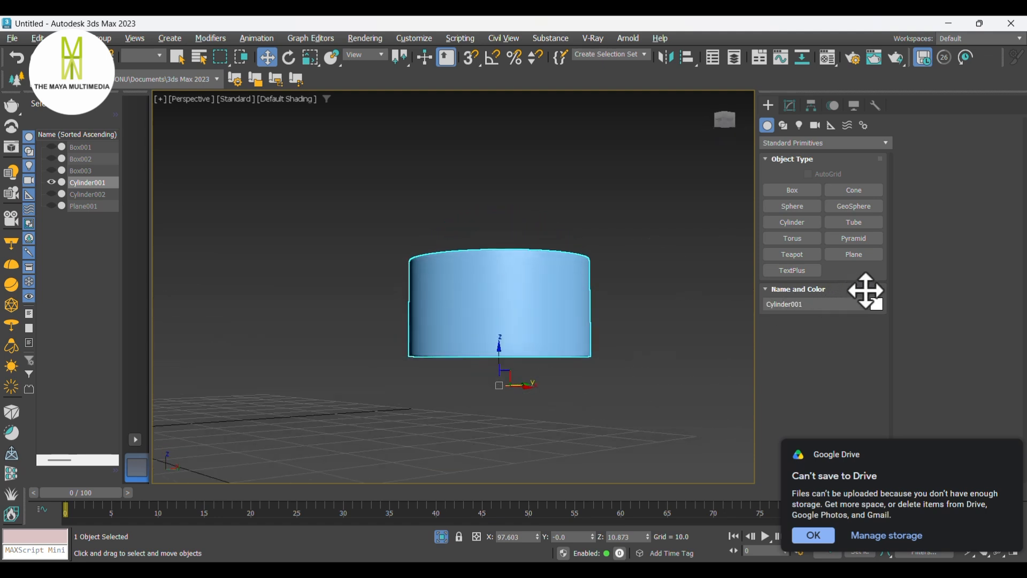
pyautogui.click(442, 537)
pyautogui.click(479, 384)
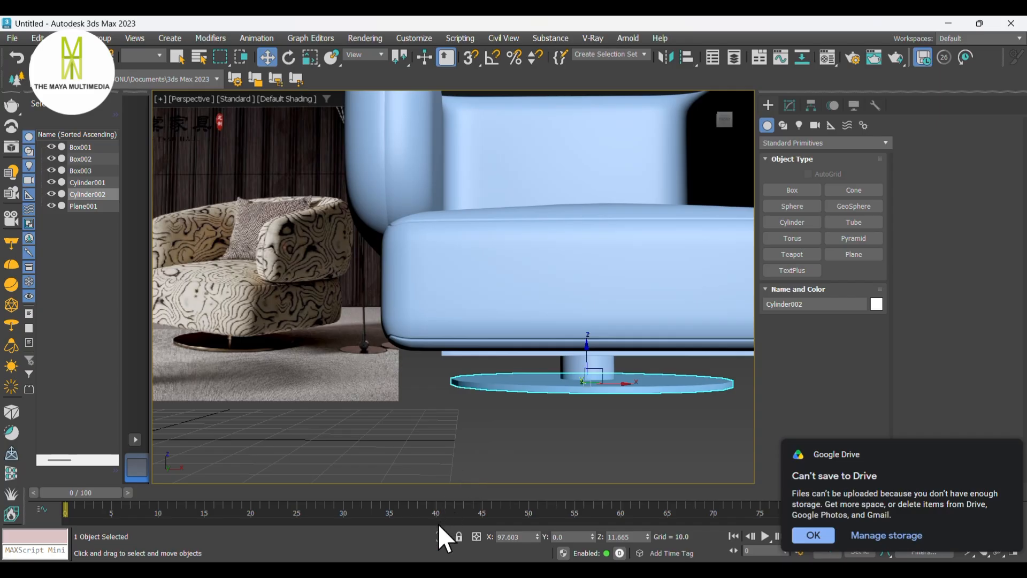
pyautogui.click(439, 537)
pyautogui.keyDown('alt'); pyautogui.moveTo(511, 369); pyautogui.dragTo(582, 388, button='middle'); pyautogui.keyUp('alt')
pyautogui.scroll(-3, 528, 354)
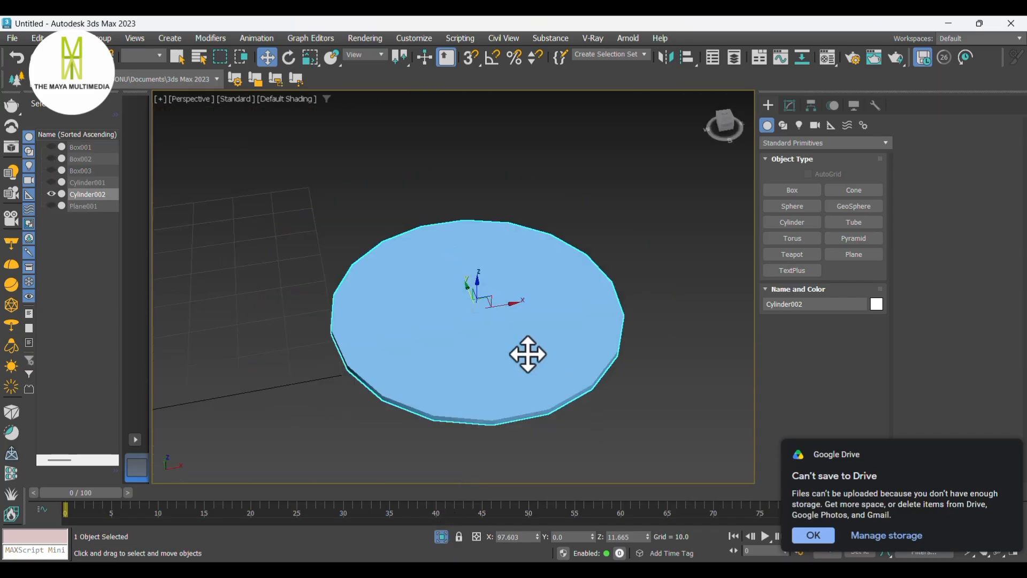
# - In the floor disc's Editable Poly polygons, select the top face and inset it toward the centre
pyautogui.click(790, 106)
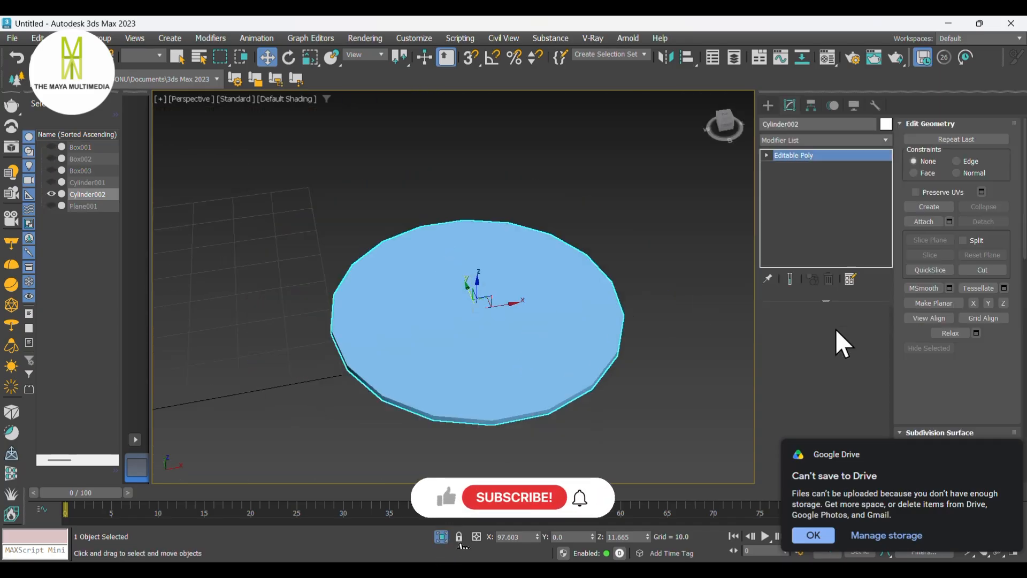
pyautogui.click(835, 328)
pyautogui.click(541, 351)
pyautogui.keyDown('alt'); pyautogui.moveTo(541, 351); pyautogui.dragTo(543, 298, button='middle'); pyautogui.keyUp('alt')
pyautogui.rightClick(542, 300)
pyautogui.click(448, 365)
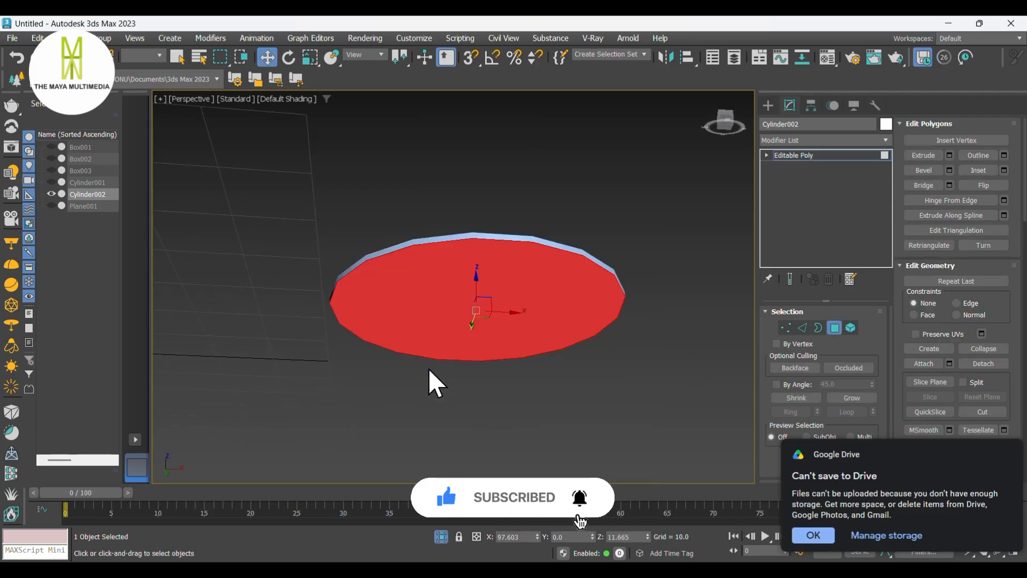
pyautogui.click(220, 377)
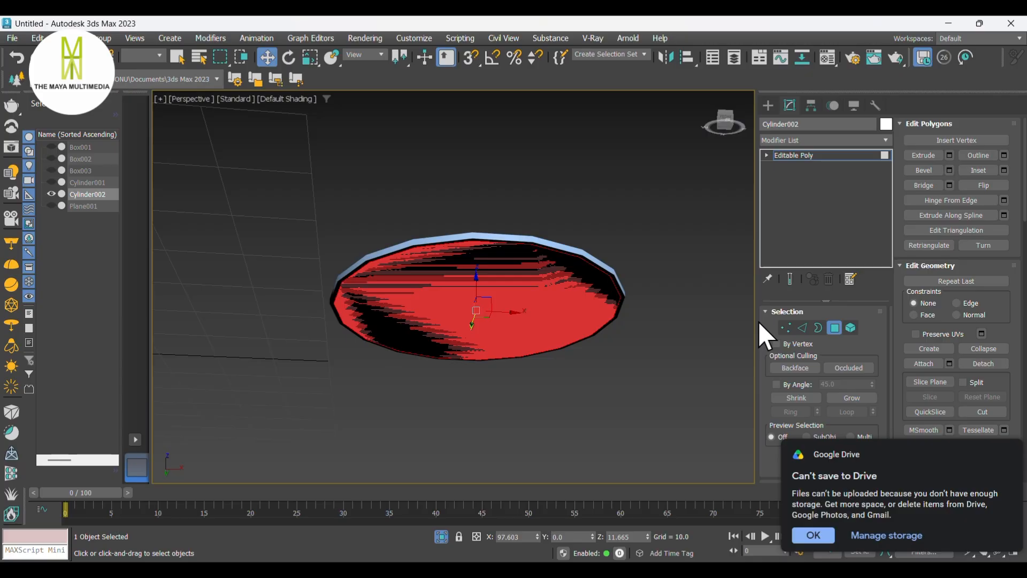
pyautogui.rightClick(554, 297)
pyautogui.click(466, 365)
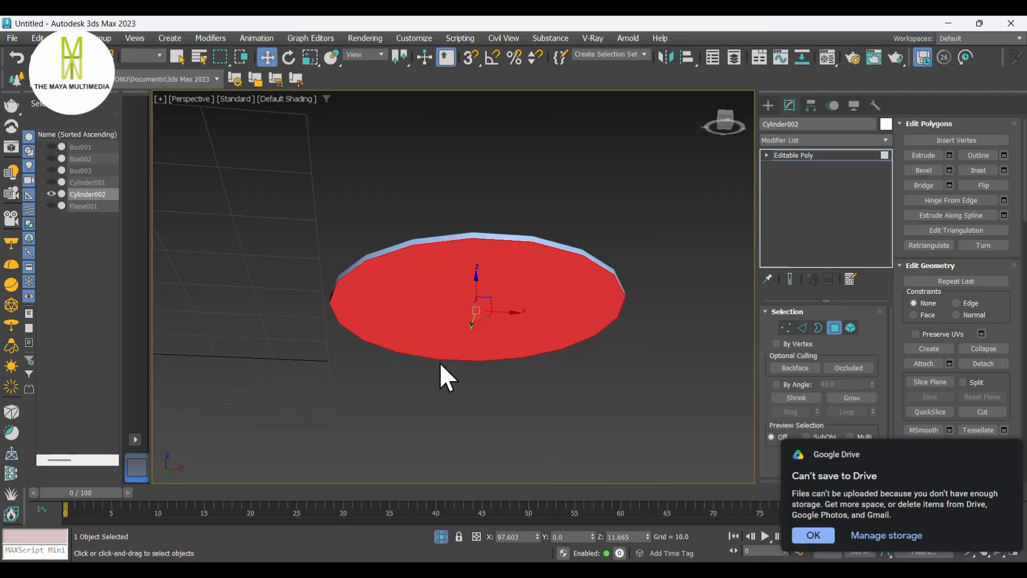
pyautogui.moveTo(221, 355); pyautogui.dragTo(227, 263)
pyautogui.click(219, 376)
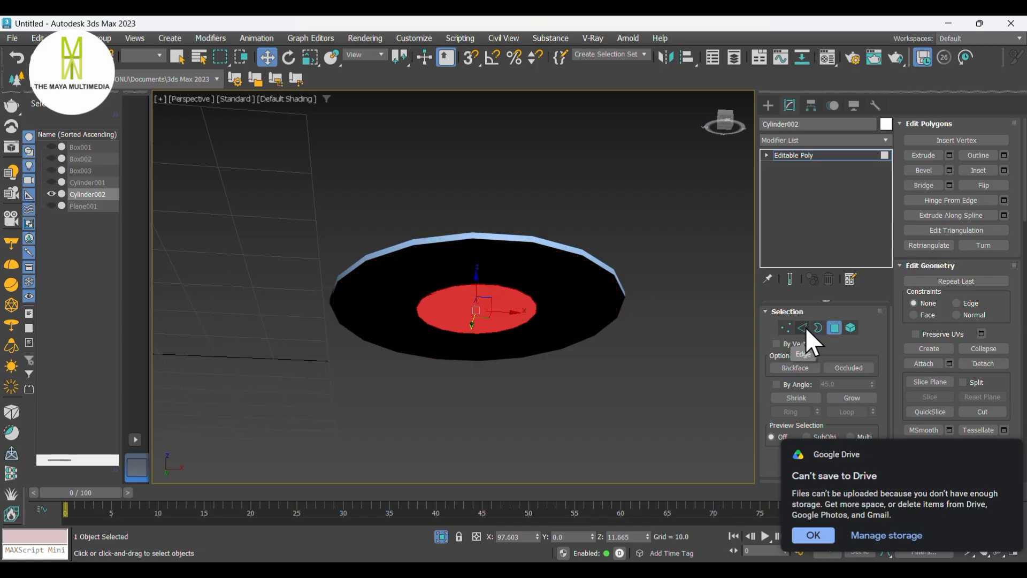
# - Add a TurboSmooth modifier to the floor disc
pyautogui.click(799, 140)
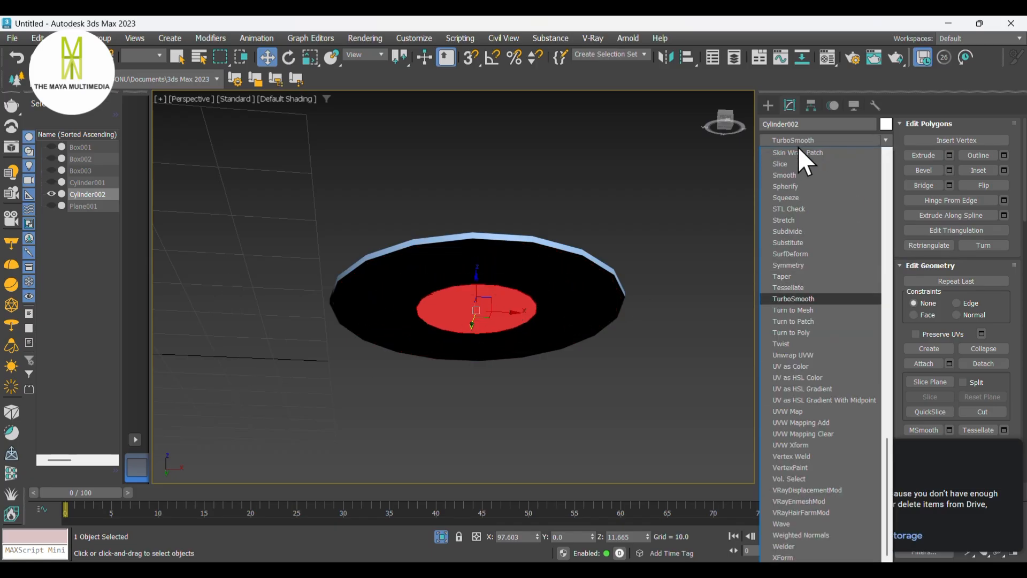
pyautogui.click(806, 300)
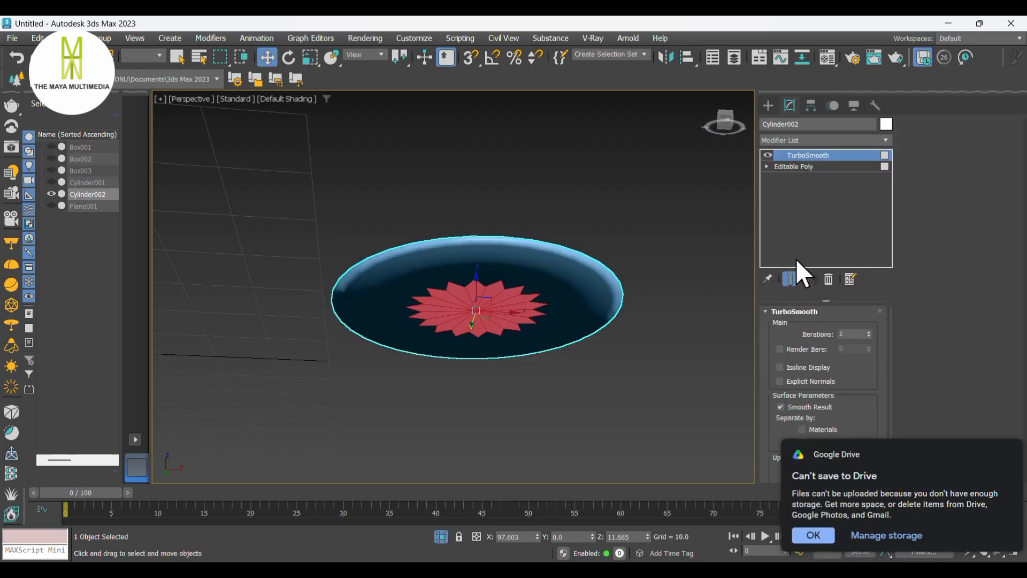
# - In the disc's Editable Poly edges, connect the selected radial edges with 2 edges at pinch 90
pyautogui.click(802, 170)
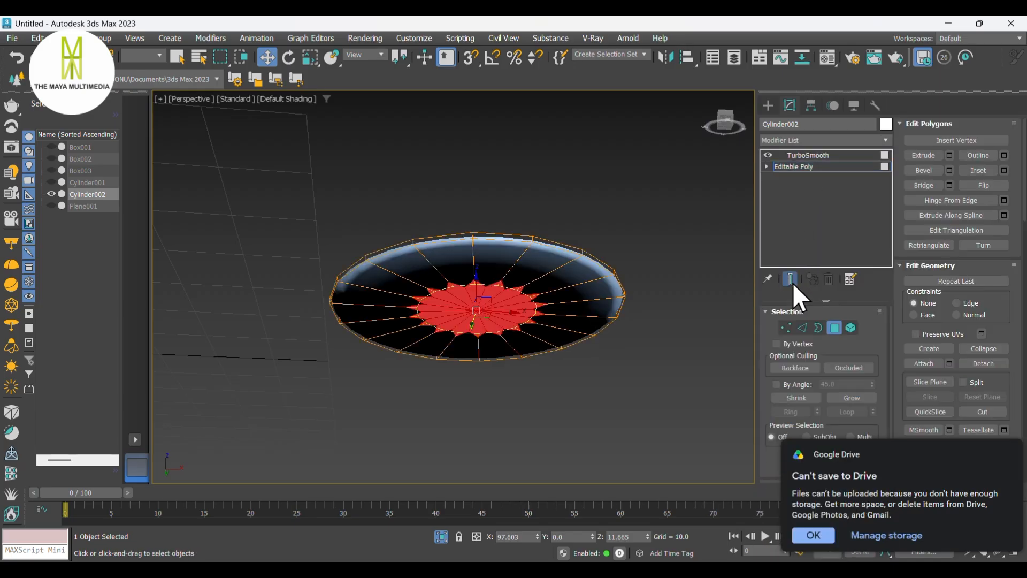
pyautogui.click(806, 326)
pyautogui.scroll(2, 570, 278)
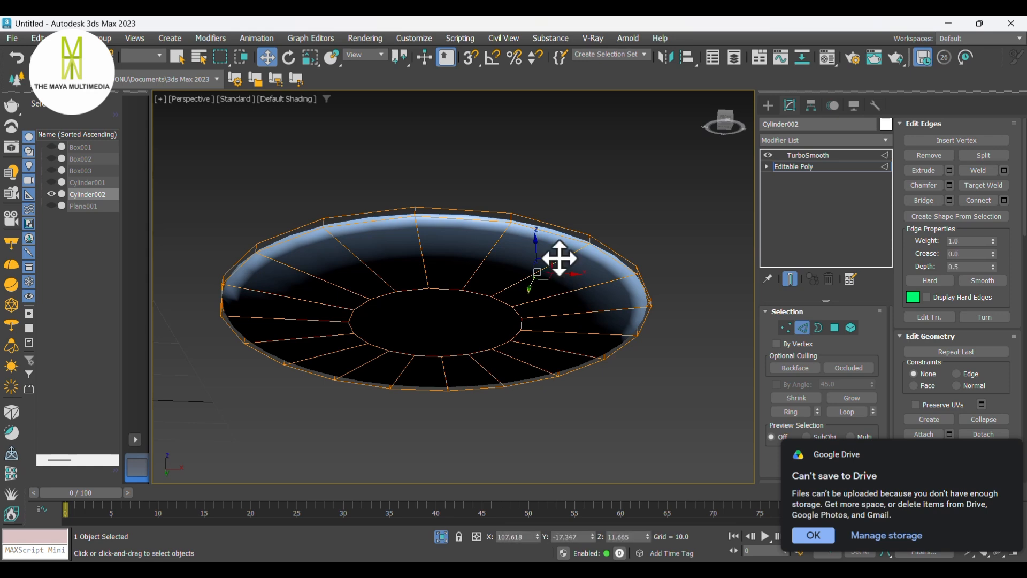
pyautogui.rightClick(559, 267)
pyautogui.click(447, 311)
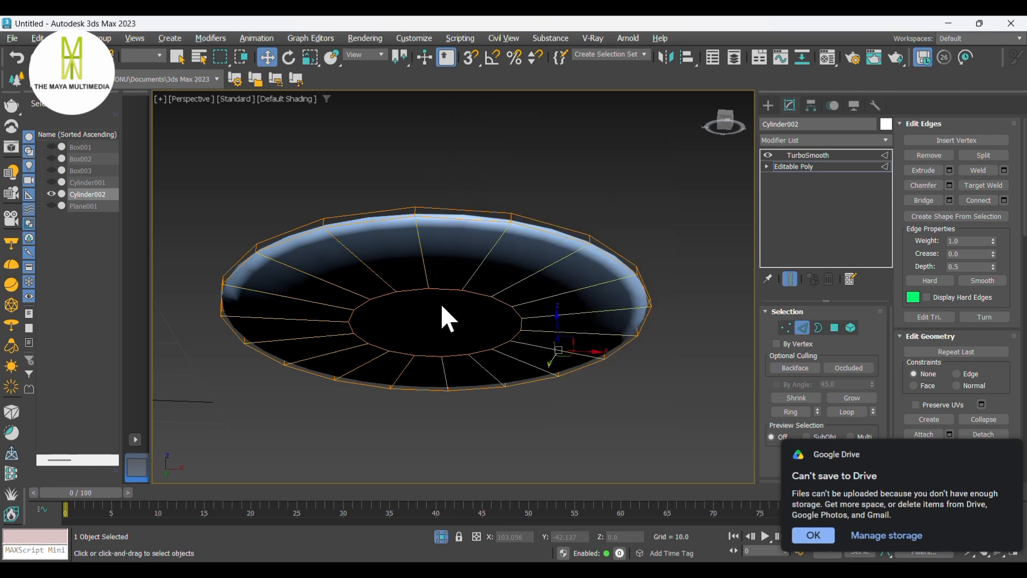
pyautogui.click(221, 336)
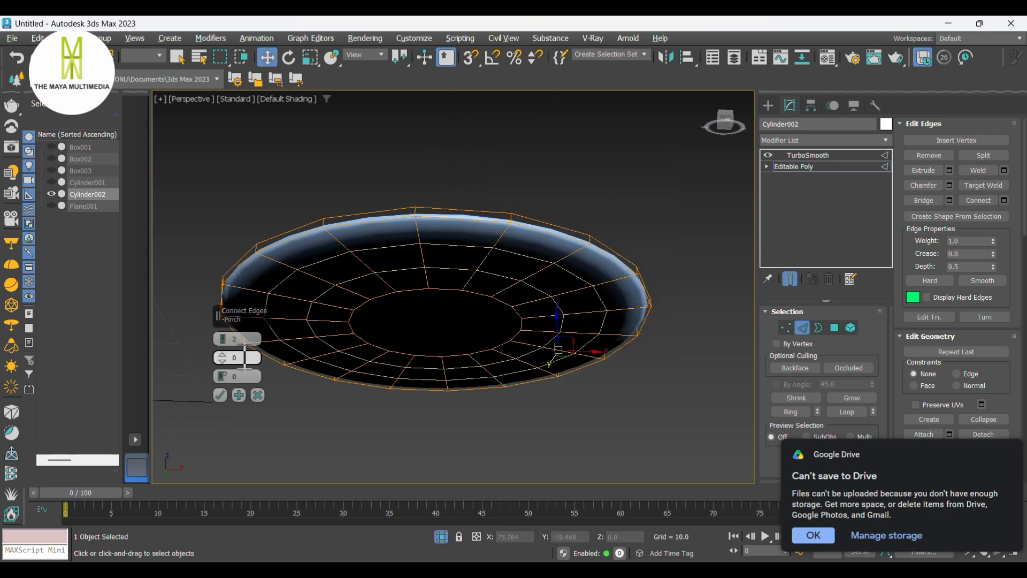
pyautogui.write('90')
pyautogui.press('Return')
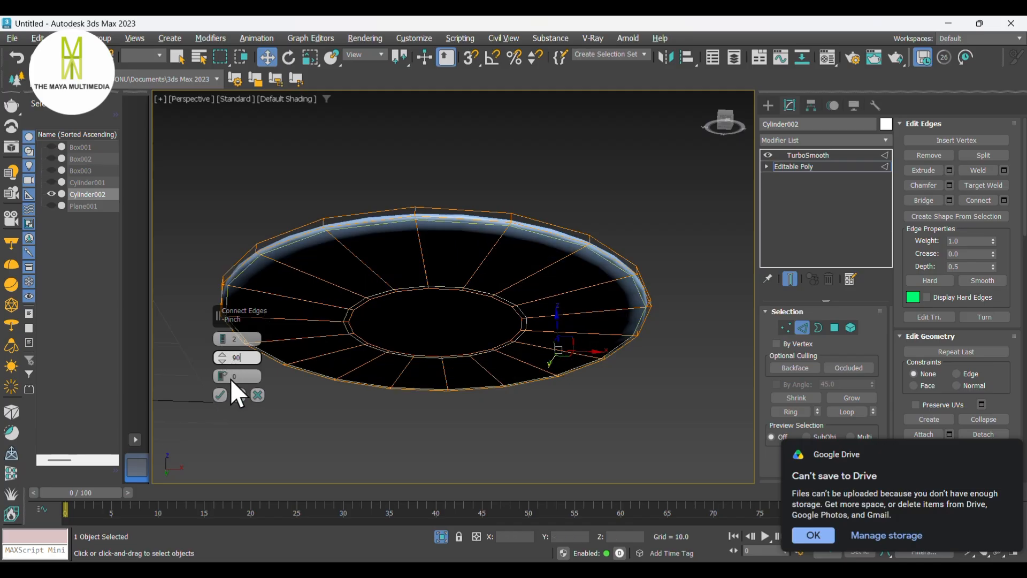
pyautogui.click(223, 392)
# - Turn off TurboSmooth display and inset the disc's selected top polygons by 20.475
pyautogui.keyDown('alt'); pyautogui.moveTo(471, 302); pyautogui.dragTo(494, 346, button='middle'); pyautogui.keyUp('alt')
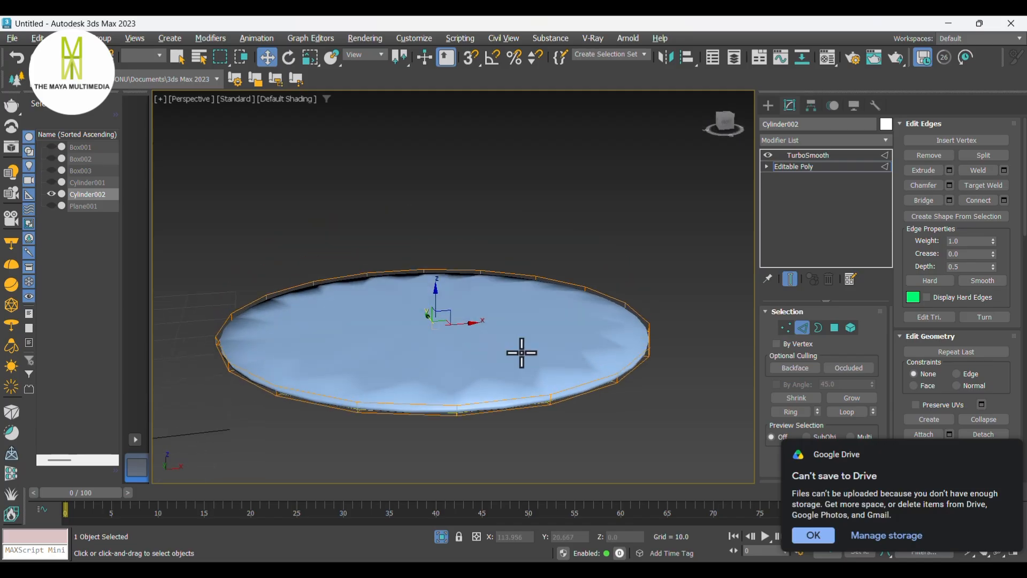
pyautogui.keyDown('alt'); pyautogui.moveTo(624, 334); pyautogui.dragTo(670, 323, button='middle'); pyautogui.keyUp('alt')
pyautogui.moveTo(613, 353)
pyautogui.keyDown('alt'); pyautogui.mouseDown(button='middle')
pyautogui.moveTo(615, 307)
pyautogui.moveTo(611, 359)
pyautogui.mouseUp(button='middle'); pyautogui.keyUp('alt')
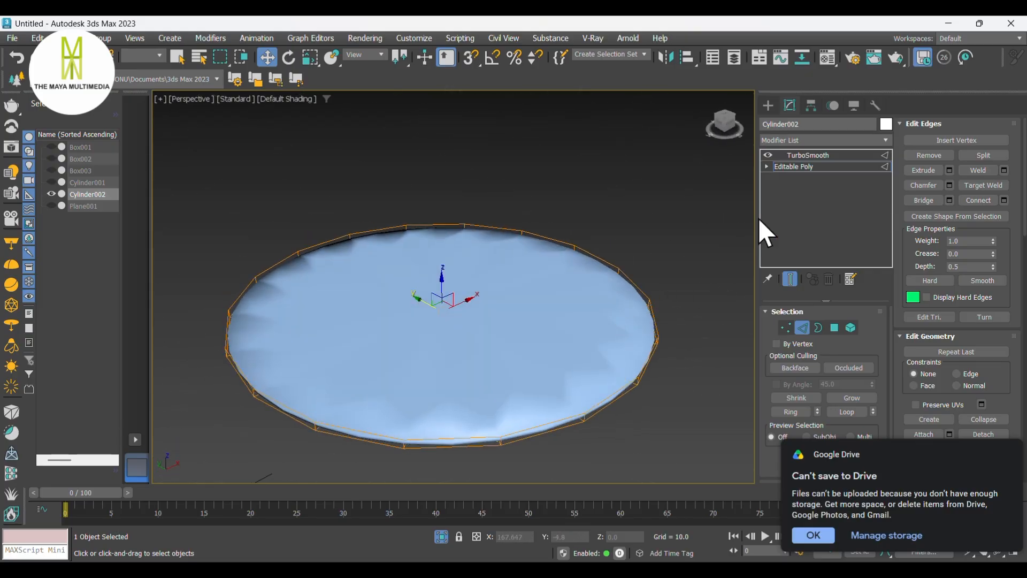
pyautogui.click(768, 155)
pyautogui.click(834, 328)
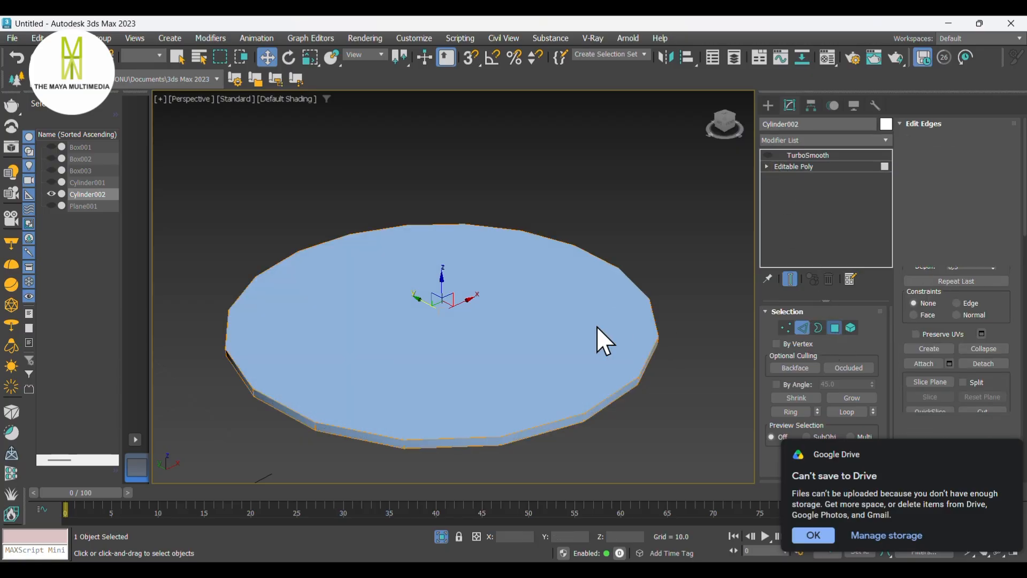
pyautogui.click(634, 334)
pyautogui.rightClick(534, 284)
pyautogui.click(421, 351)
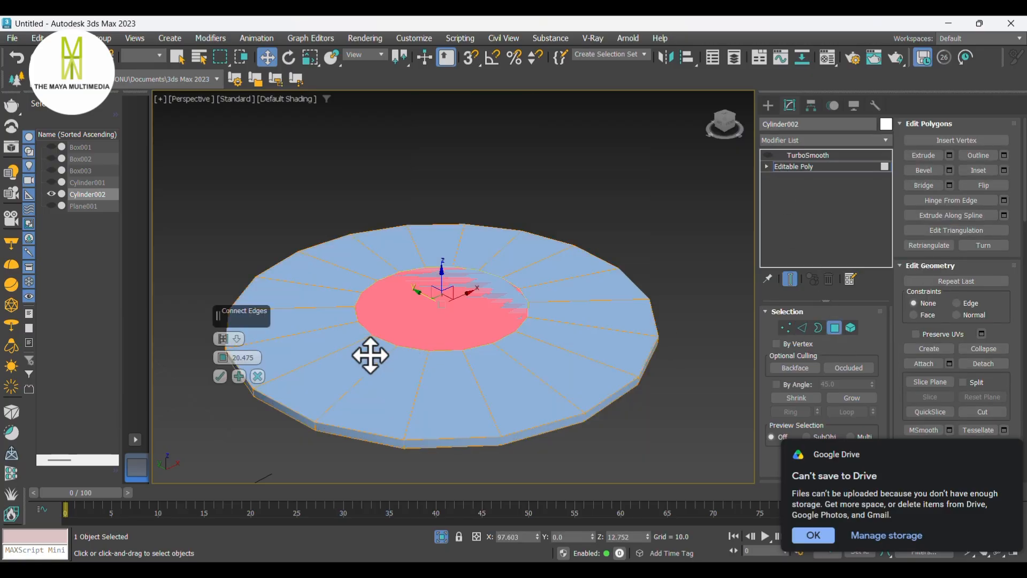
pyautogui.click(221, 378)
pyautogui.click(669, 240)
# - Re-enable TurboSmooth and connect the disc's selected edges with 2 edges at pinch 90
pyautogui.click(809, 155)
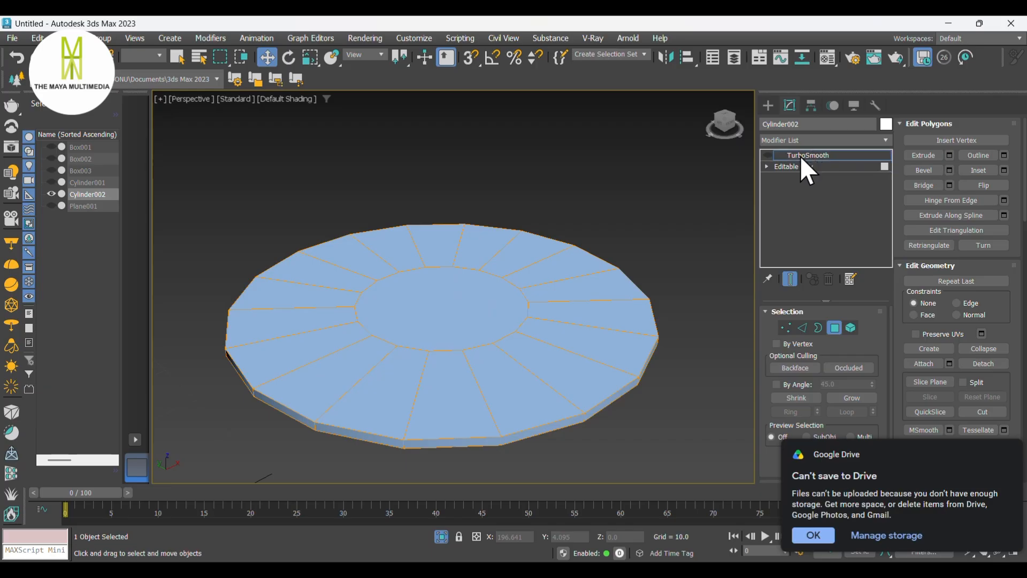
pyautogui.click(769, 155)
pyautogui.click(803, 170)
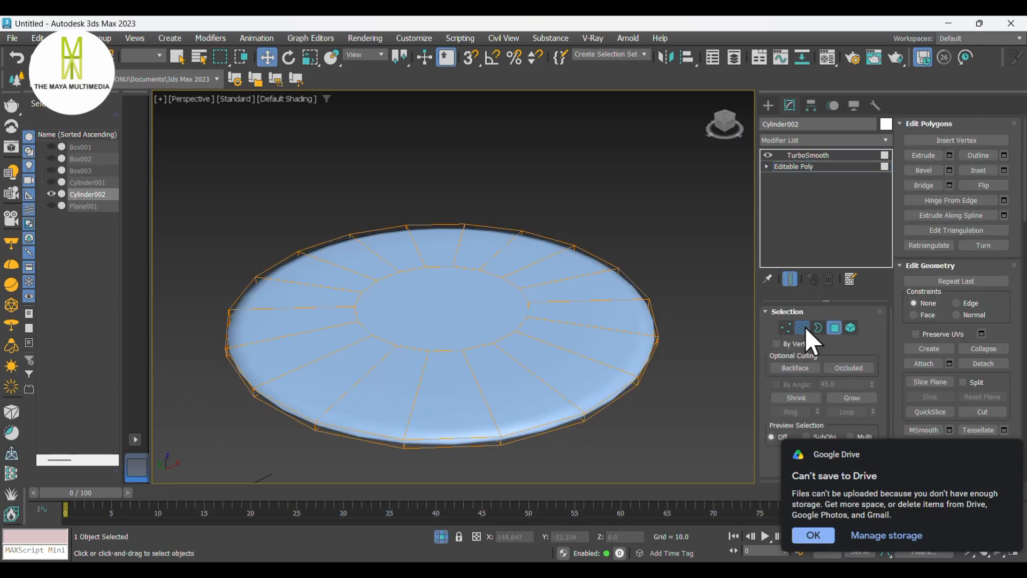
pyautogui.click(802, 328)
pyautogui.rightClick(628, 331)
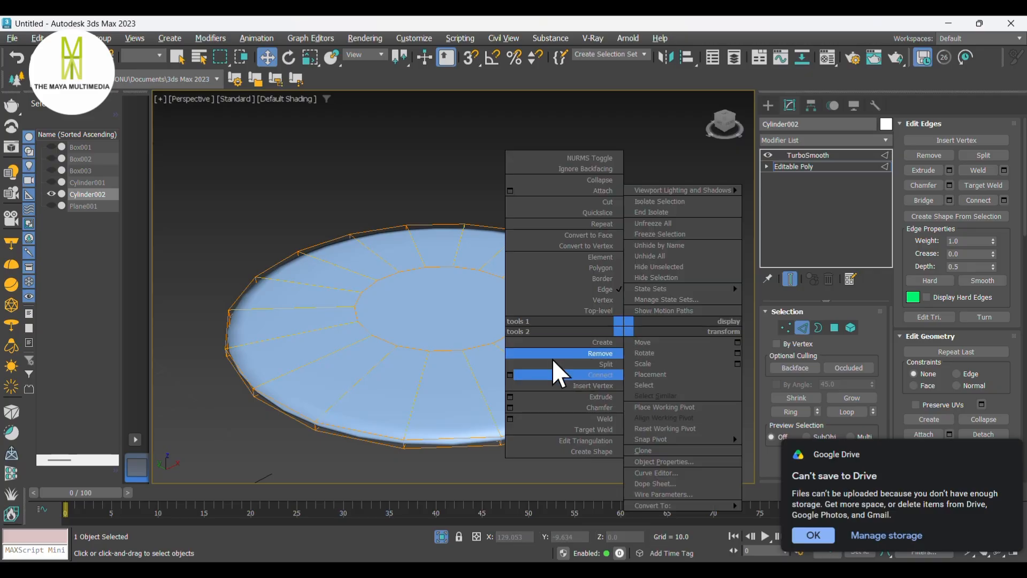
pyautogui.click(506, 375)
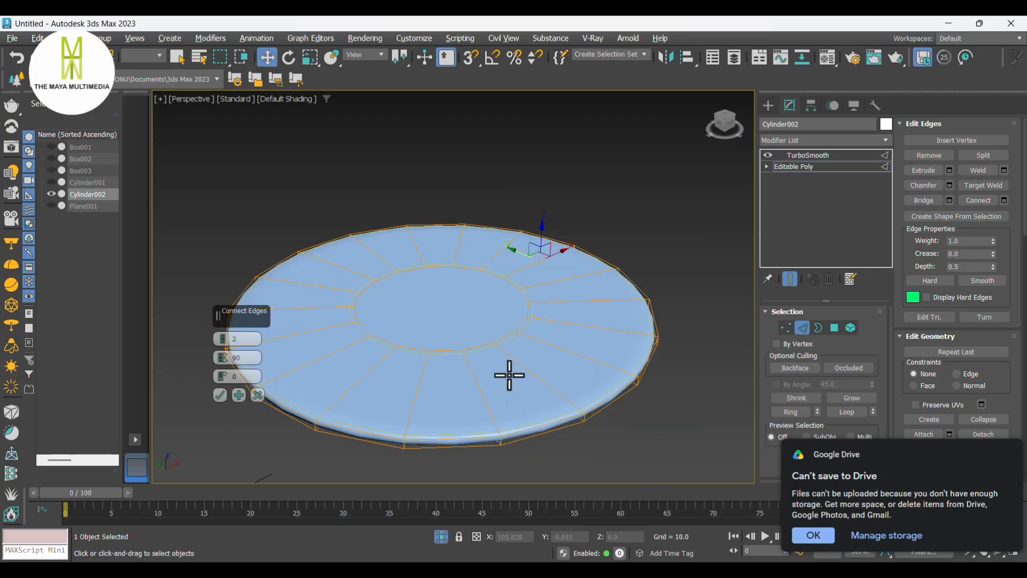
pyautogui.click(221, 395)
# - Select the disc's vertical rim edges as a ring and connect them to tighten the rim
pyautogui.keyDown('alt'); pyautogui.moveTo(565, 348); pyautogui.dragTo(520, 353, button='middle'); pyautogui.keyUp('alt')
pyautogui.scroll(4, 520, 353)
pyautogui.click(505, 344)
pyautogui.hotkey('alt', 'r')
pyautogui.rightClick(500, 337)
pyautogui.click(386, 384)
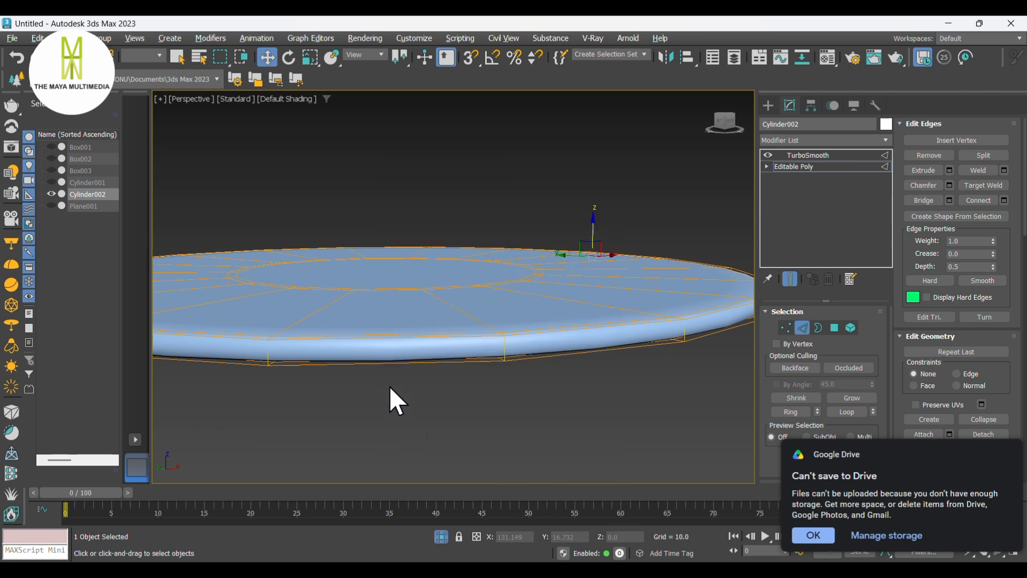
pyautogui.click(224, 396)
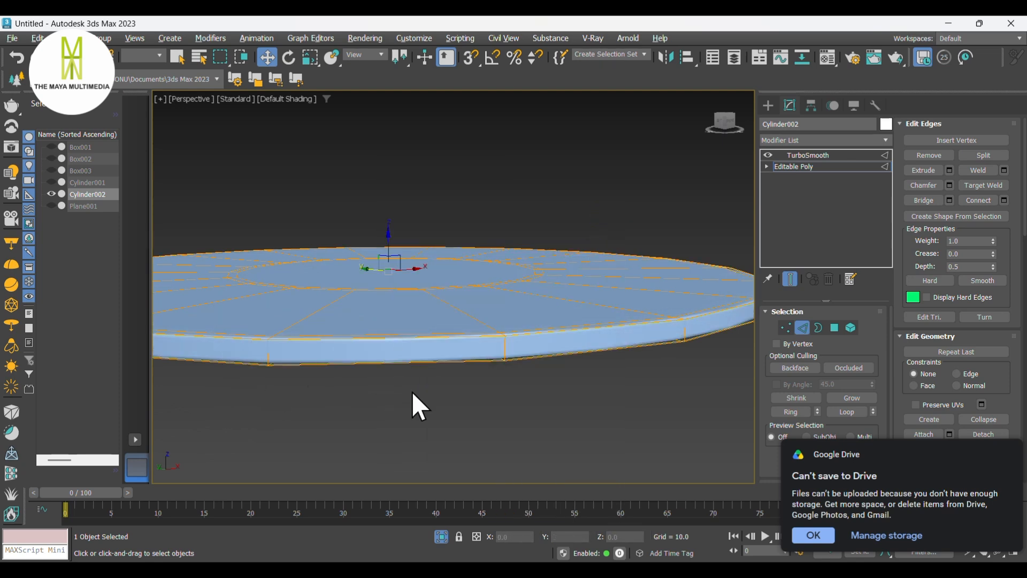
# - Leave the disc's sub-object level, end isolation and view the whole sofa
pyautogui.click(769, 104)
pyautogui.click(617, 381)
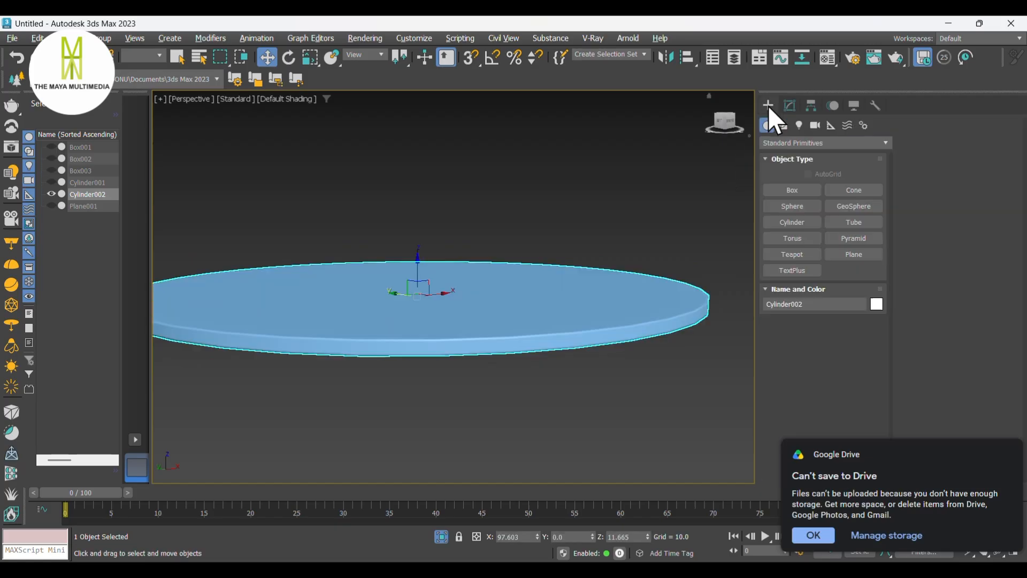
pyautogui.scroll(-5, 579, 391)
pyautogui.keyDown('alt'); pyautogui.moveTo(579, 391); pyautogui.dragTo(708, 361, button='middle'); pyautogui.keyUp('alt')
pyautogui.click(440, 532)
pyautogui.scroll(-3, 541, 383)
pyautogui.scroll(-2, 695, 372)
pyautogui.scroll(4, 681, 348)
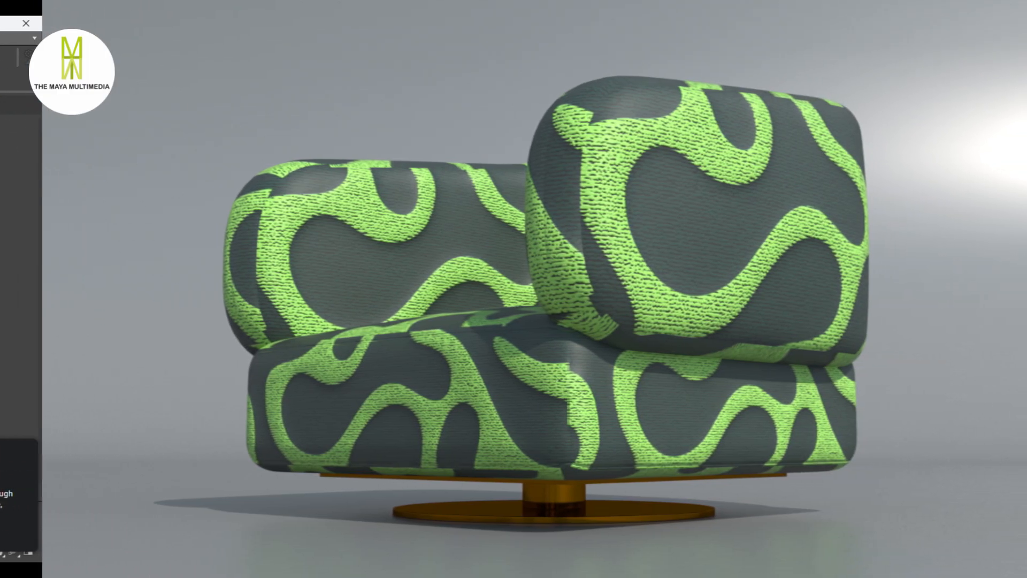